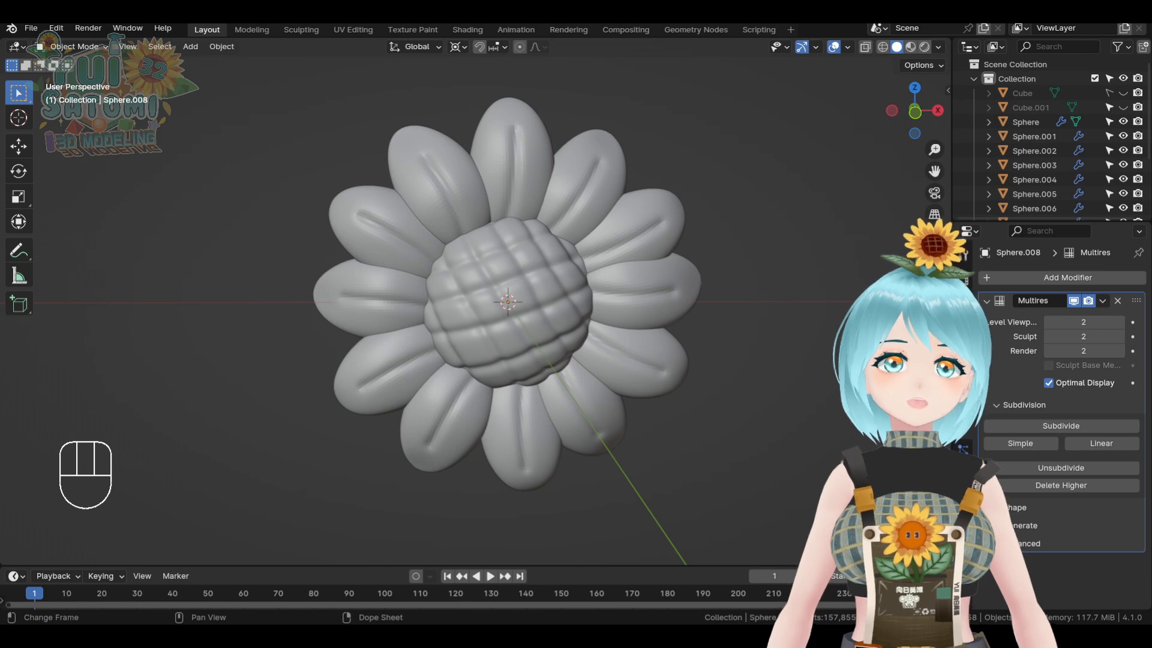
# - Open the Blender preferences to review the keymap settings, then close them
pyautogui.click(68, 30)
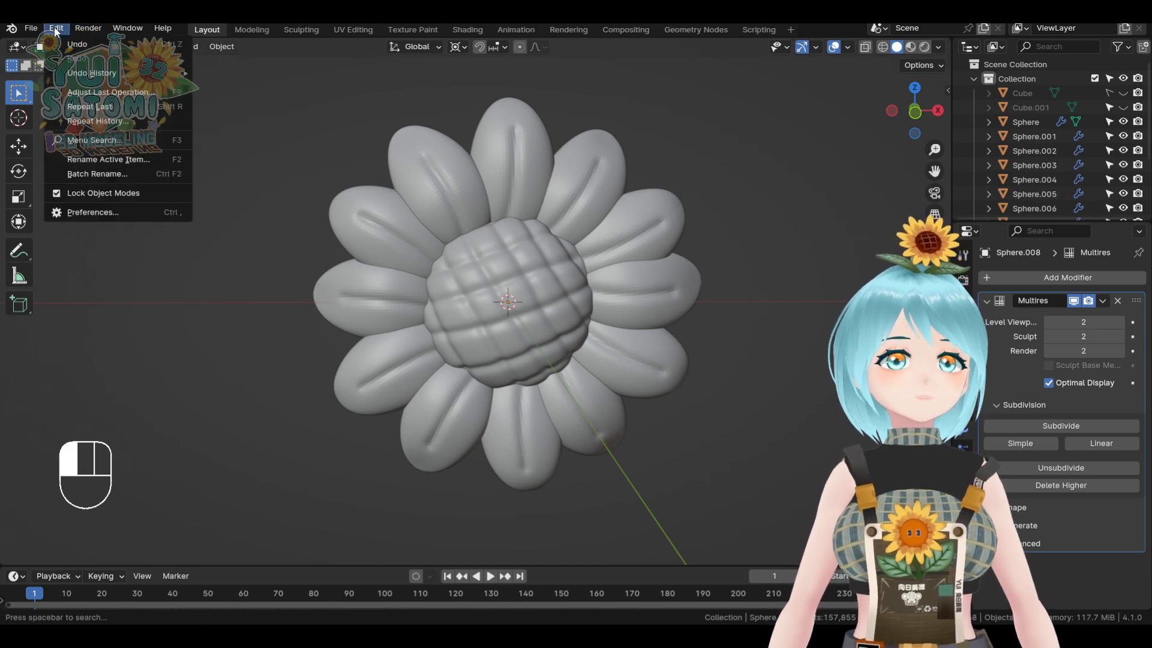
pyautogui.click(89, 211)
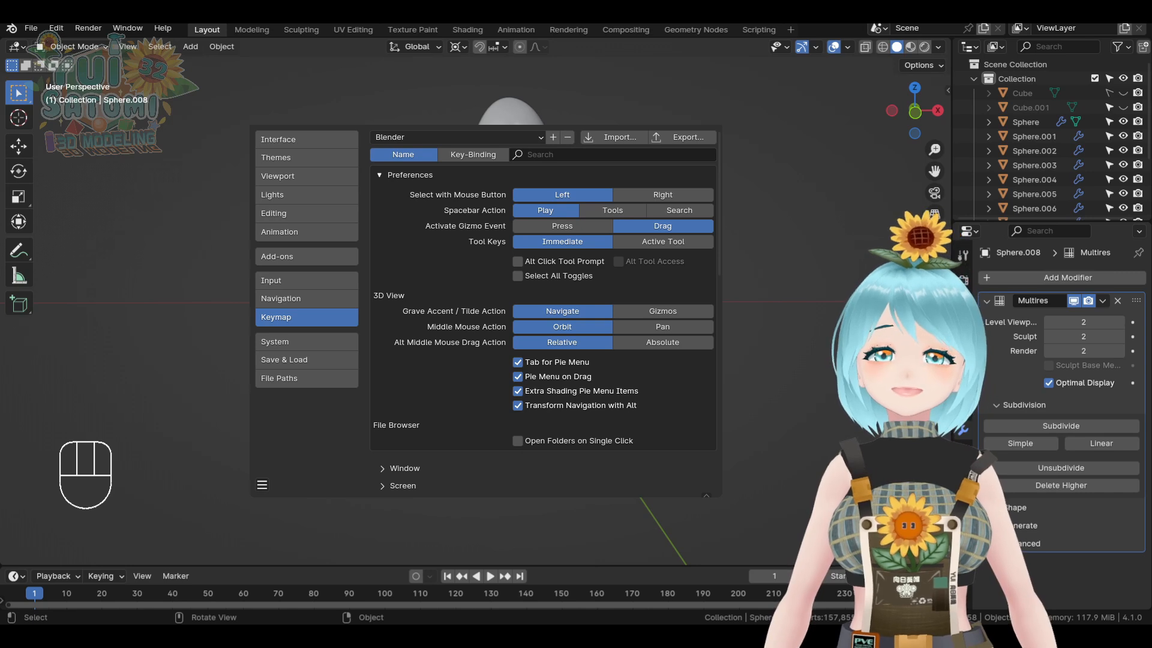
pyautogui.hotkey('alt', 'F4')
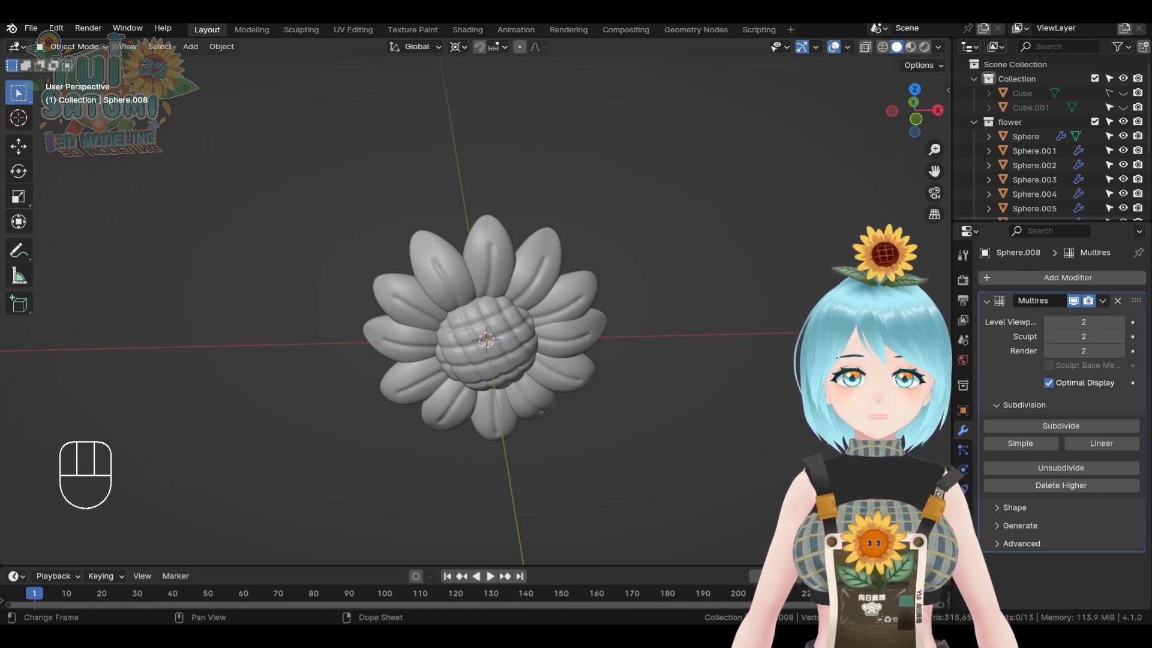
# - Hide the flower collection in the viewport and collapse its object list
pyautogui.click(1124, 121)
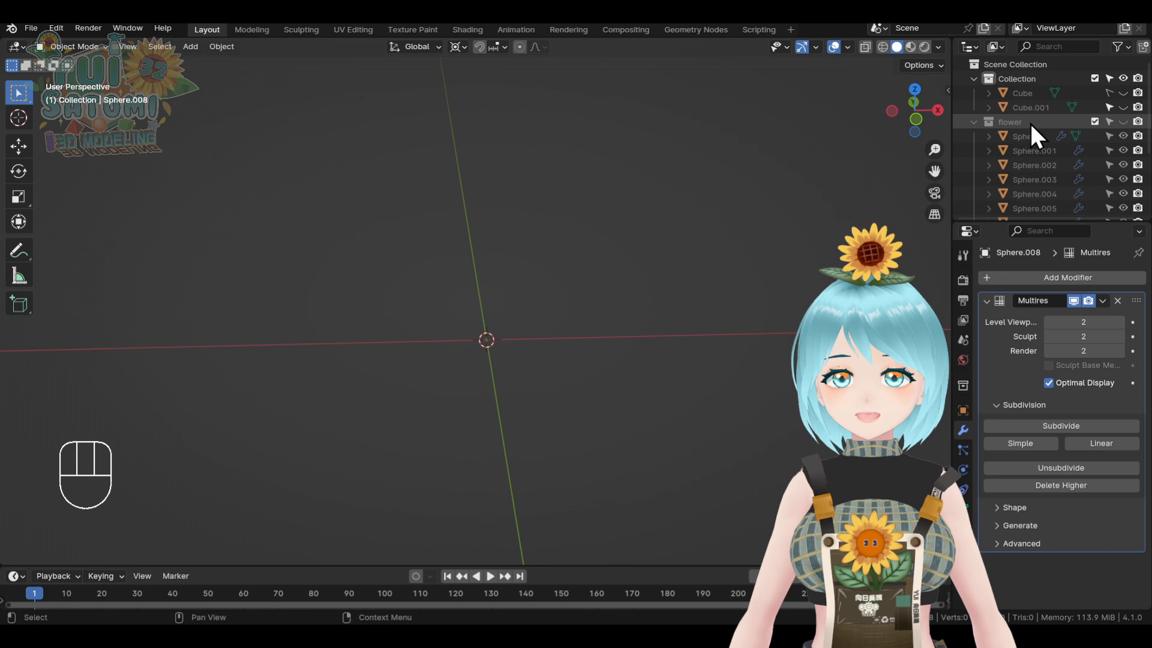
pyautogui.click(974, 122)
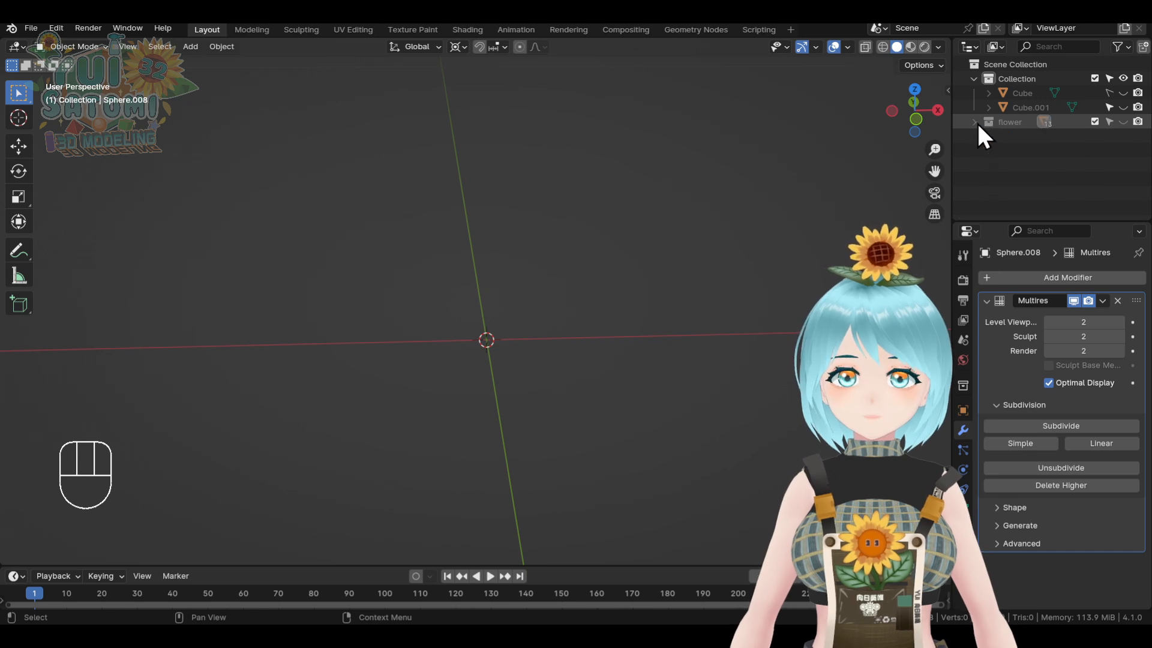
# - Set the scene's length unit to Millimeters
pyautogui.click(963, 340)
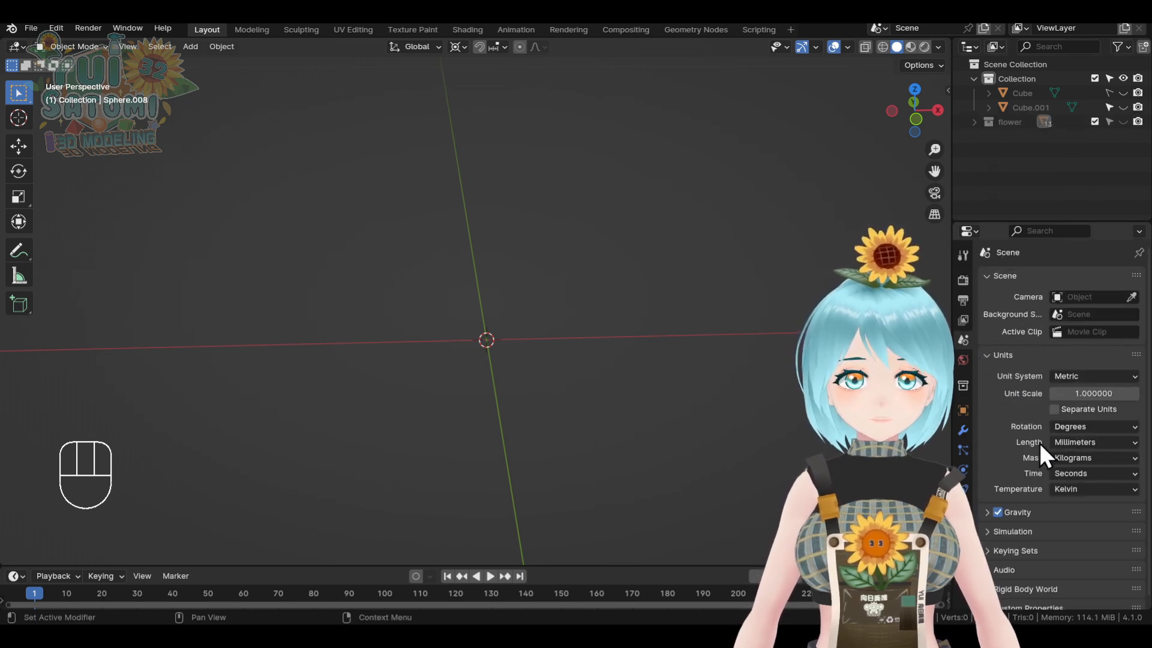
pyautogui.click(1074, 443)
pyautogui.click(1074, 443)
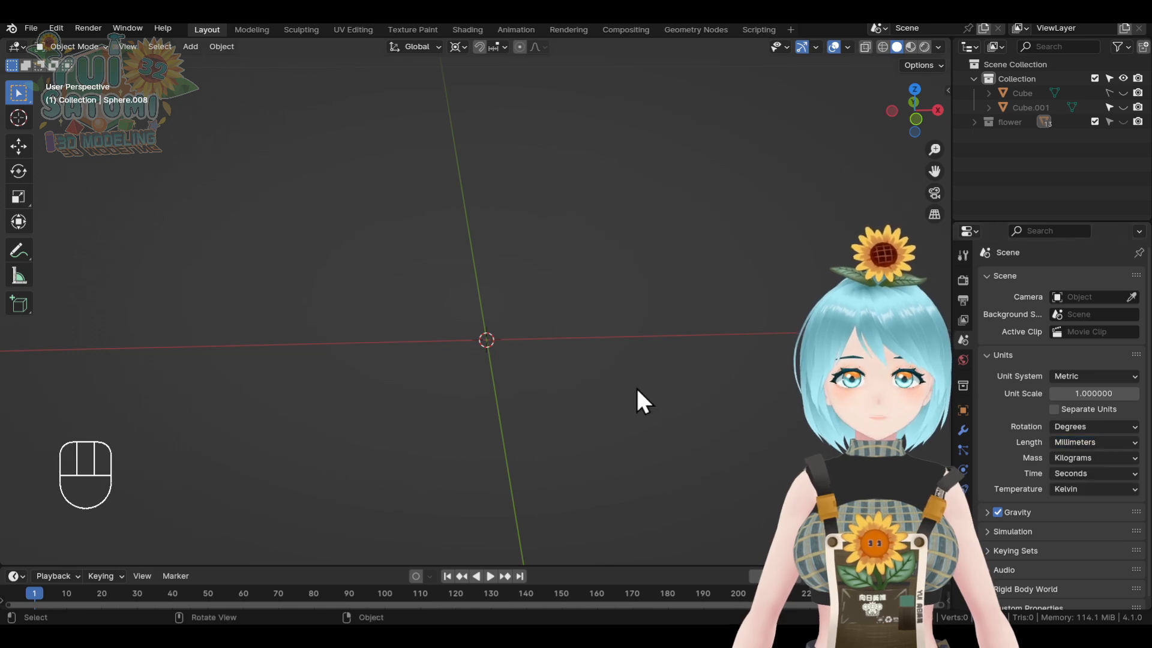
# - Add a cube mesh to the scene with a size of 100 mm
pyautogui.keyDown('shift'); pyautogui.moveTo(632, 304); pyautogui.dragTo(569, 326, button='middle'); pyautogui.keyUp('shift')
pyautogui.hotkey('shift', 'a')
pyautogui.moveTo(571, 318)
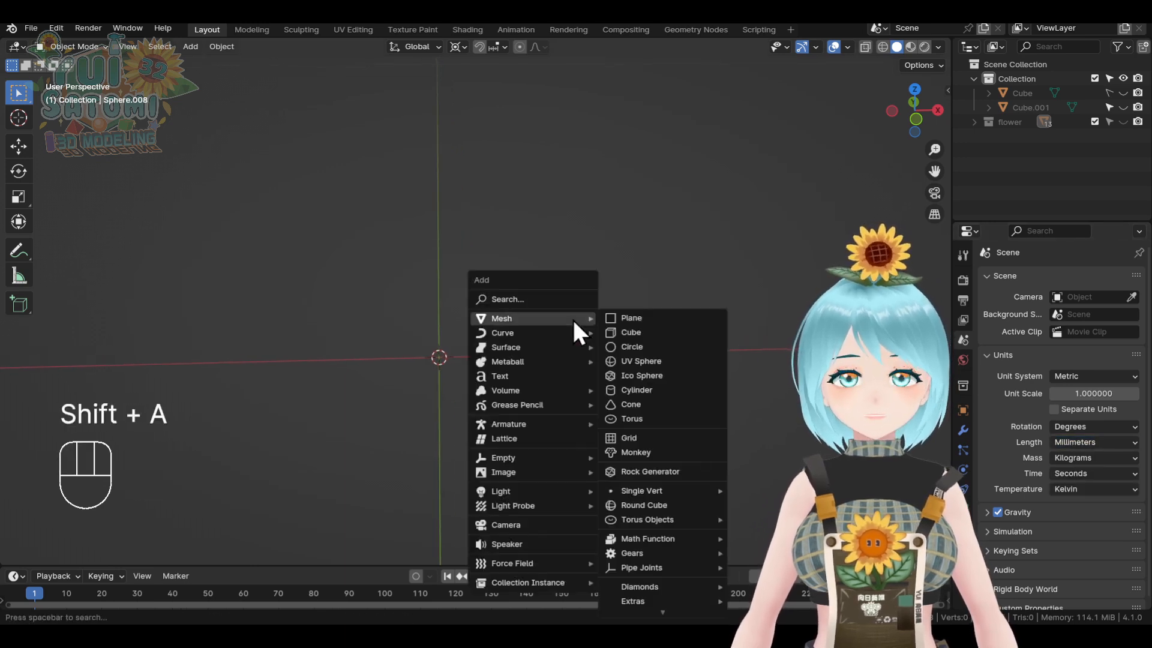
pyautogui.click(638, 331)
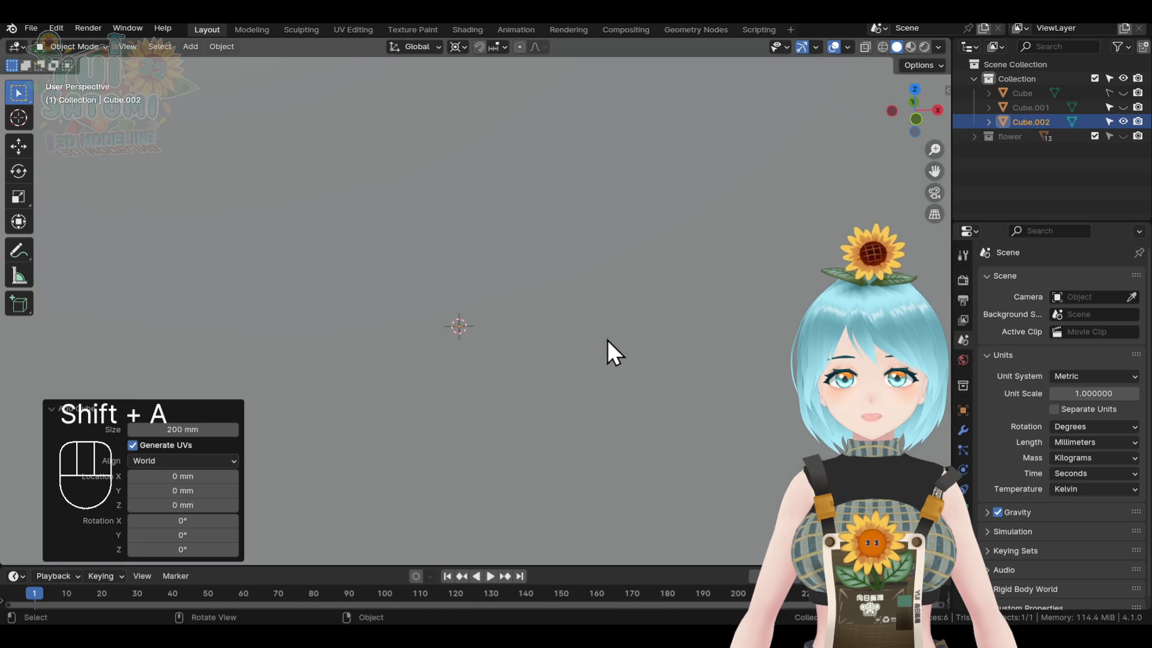
pyautogui.click(188, 429)
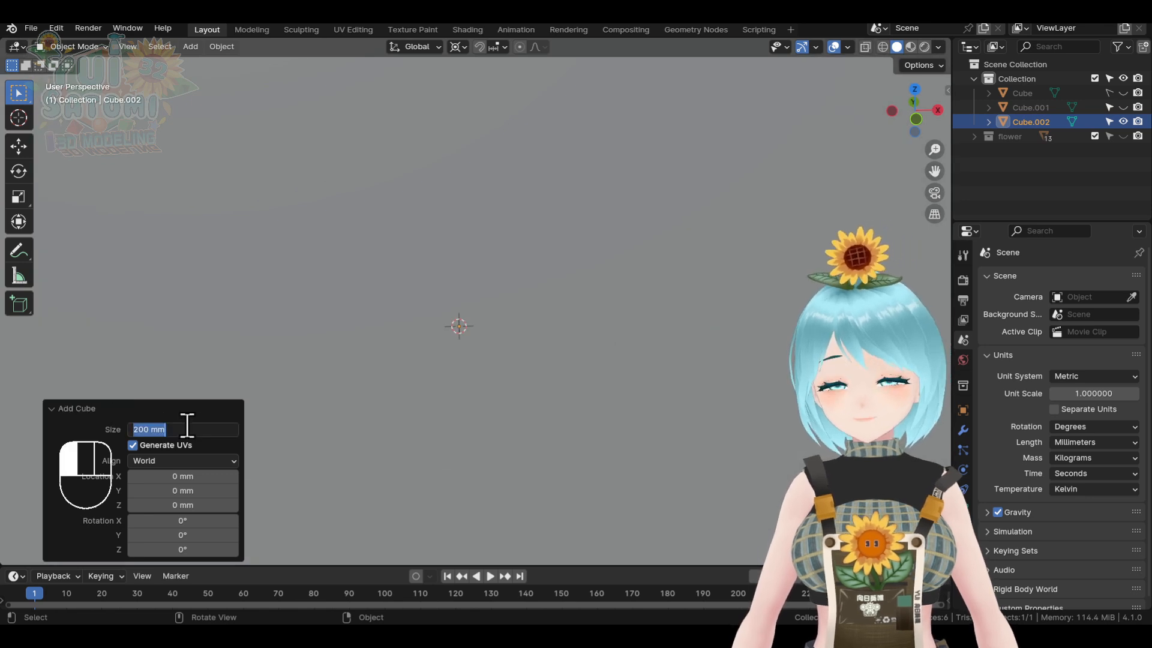
pyautogui.write('100')
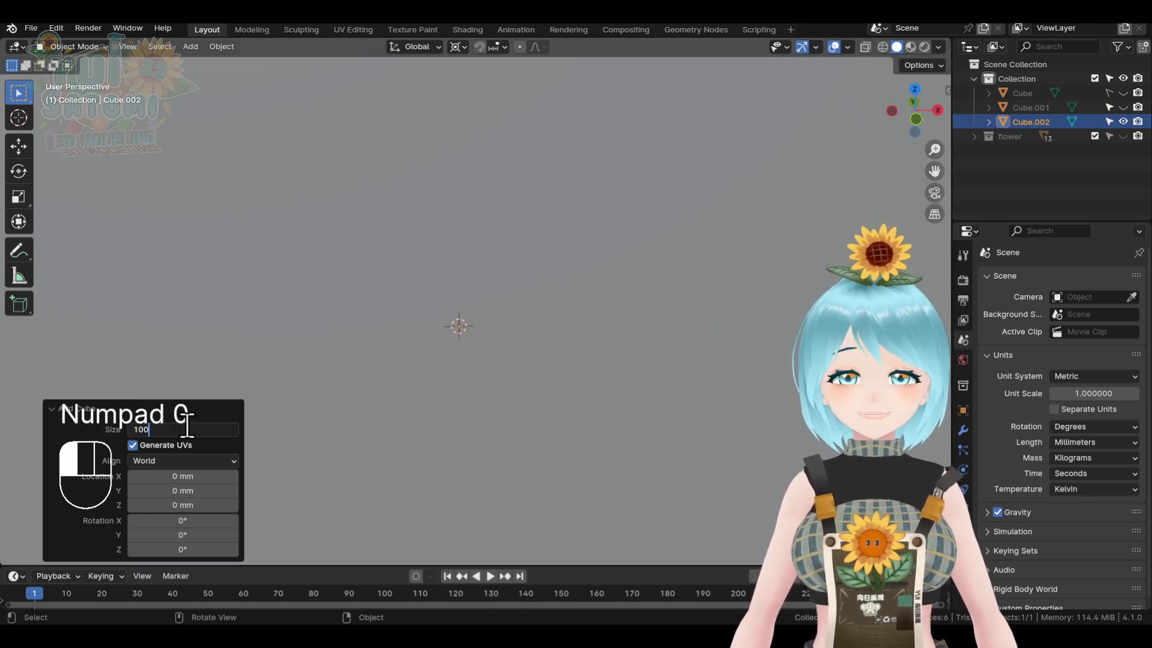
pyautogui.press('Return')
pyautogui.scroll(-5, 608, 249)
pyautogui.keyDown('shift'); pyautogui.moveTo(605, 262); pyautogui.dragTo(623, 297, button='middle'); pyautogui.keyUp('shift')
pyautogui.scroll(3, 633, 266)
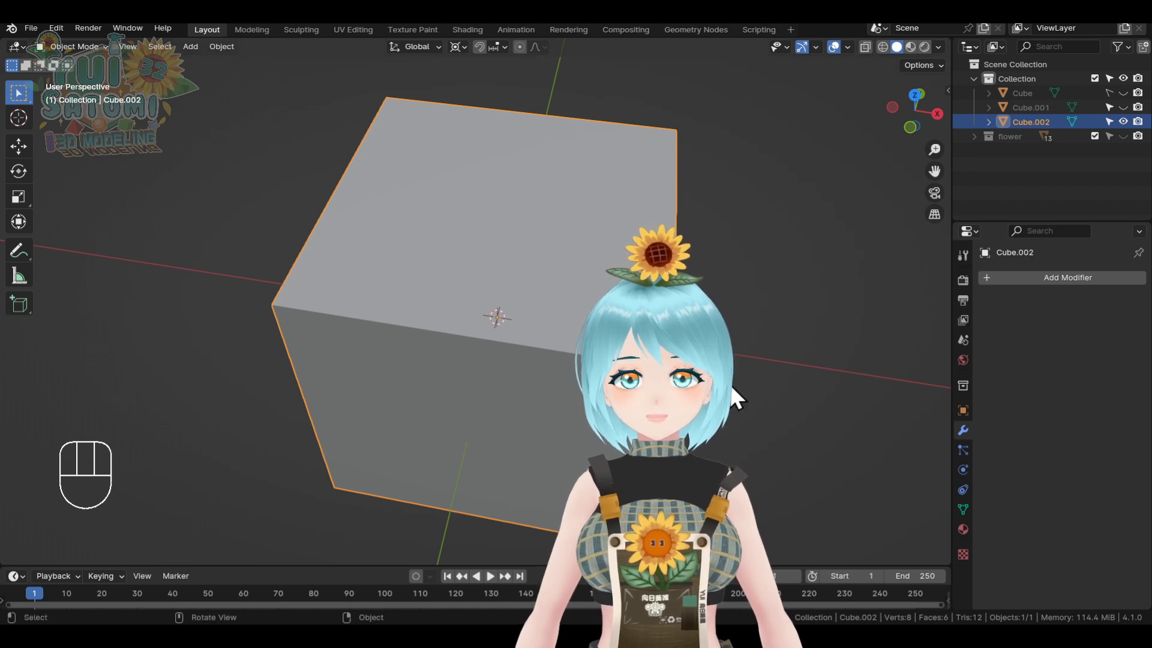
# - Add a Multiresolution modifier to the cube
pyautogui.click(1039, 275)
pyautogui.moveTo(1039, 272)
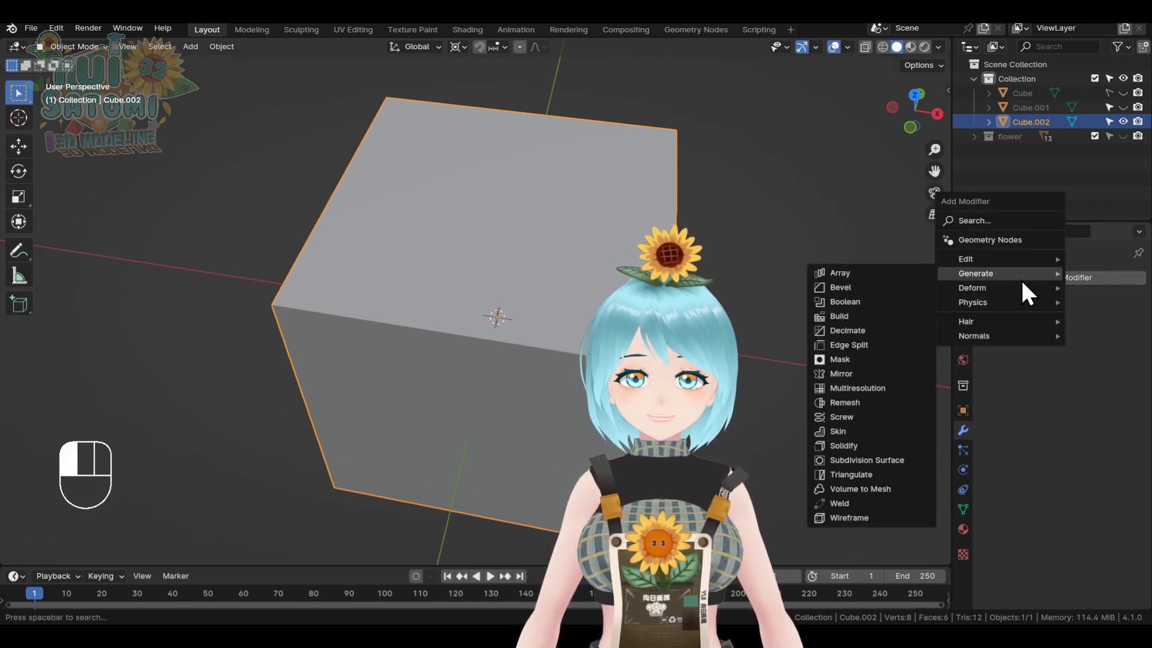
pyautogui.click(871, 390)
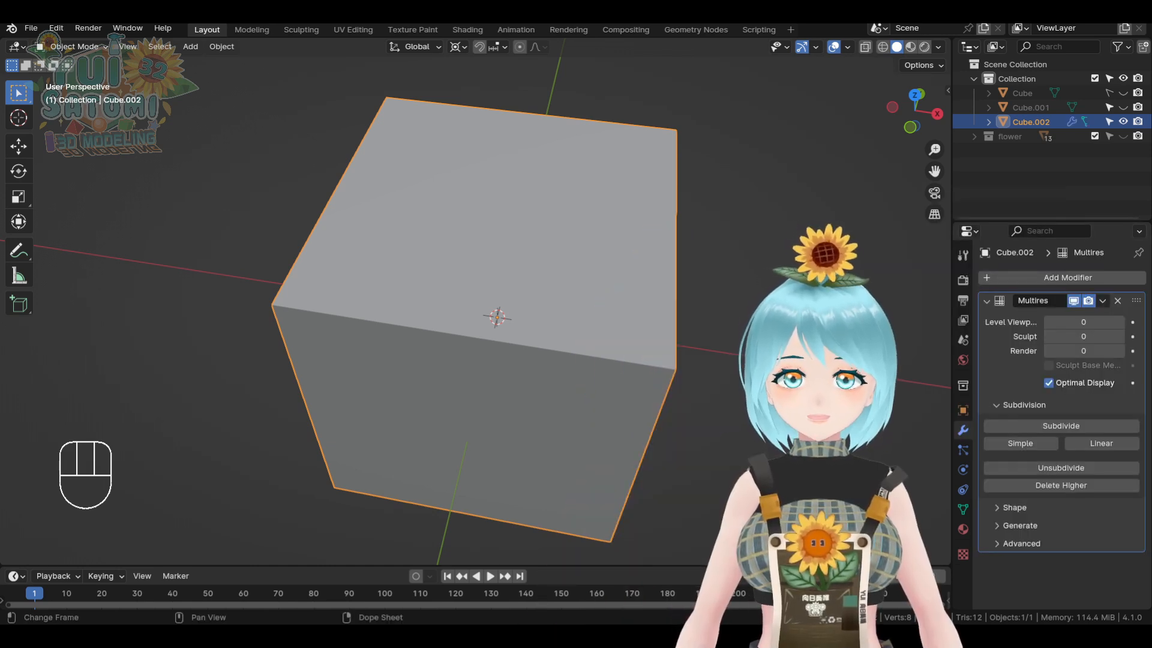
# - Subdivide the cube's Multiresolution modifier three times with the standard smoothing subdivision
pyautogui.click(1056, 427)
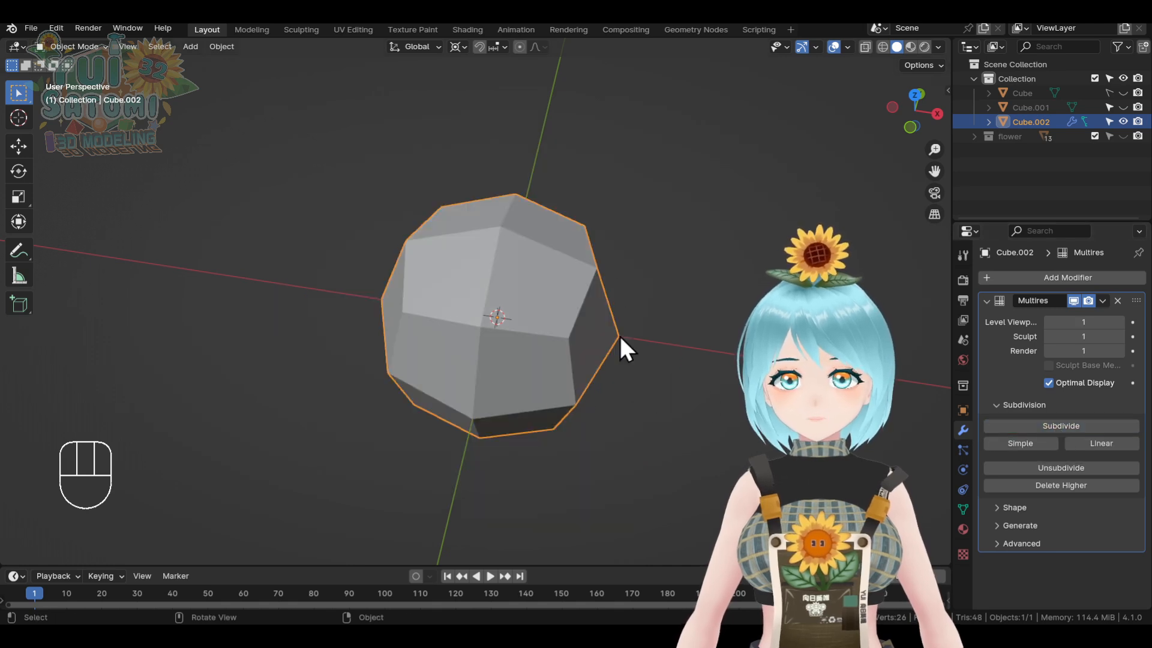
pyautogui.click(1046, 424)
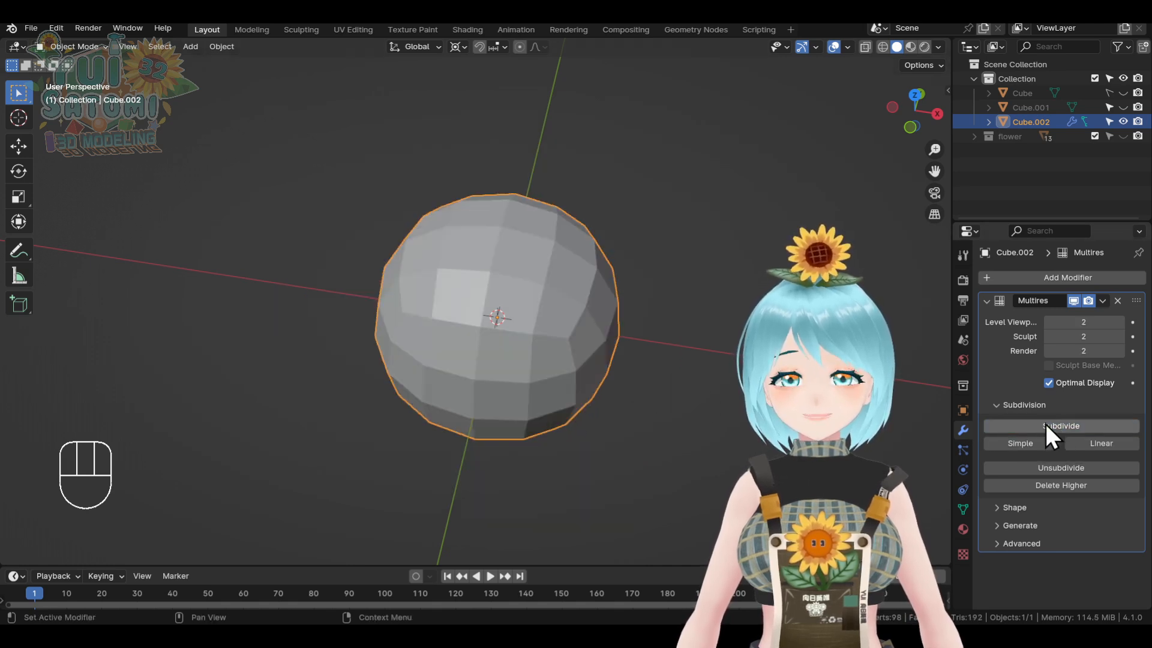
pyautogui.click(1046, 424)
# - Add a second cube for comparison and move it about 116 mm along the X axis
pyautogui.keyDown('shift'); pyautogui.moveTo(671, 350); pyautogui.dragTo(568, 352, button='middle'); pyautogui.keyUp('shift')
pyautogui.hotkey('shift', 'a')
pyautogui.moveTo(570, 354)
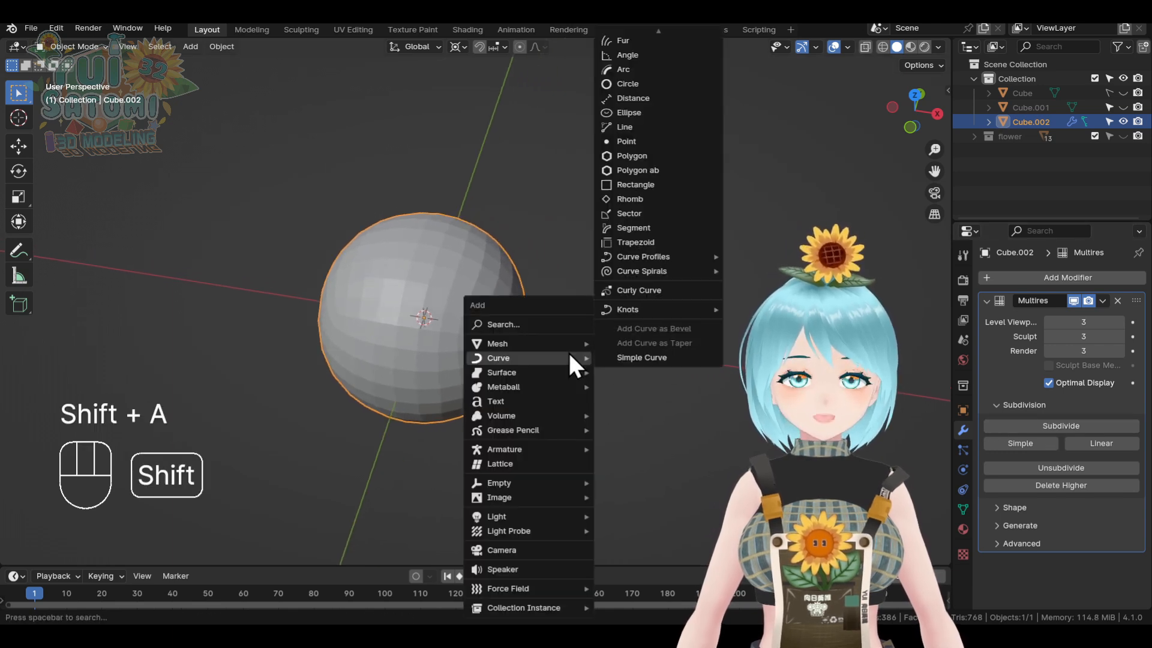
pyautogui.click(628, 54)
pyautogui.press('g')
pyautogui.click(635, 288)
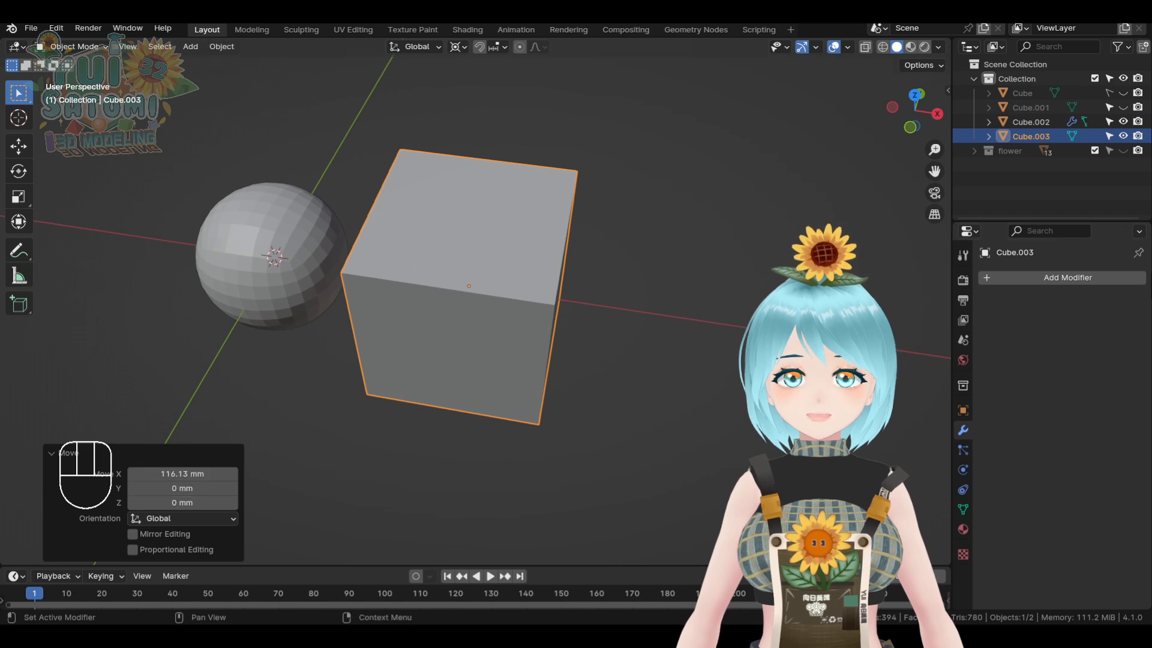
# - Add a Subdivision Surface modifier to the second cube and set its viewport level to 3
pyautogui.click(1073, 275)
pyautogui.moveTo(1014, 272)
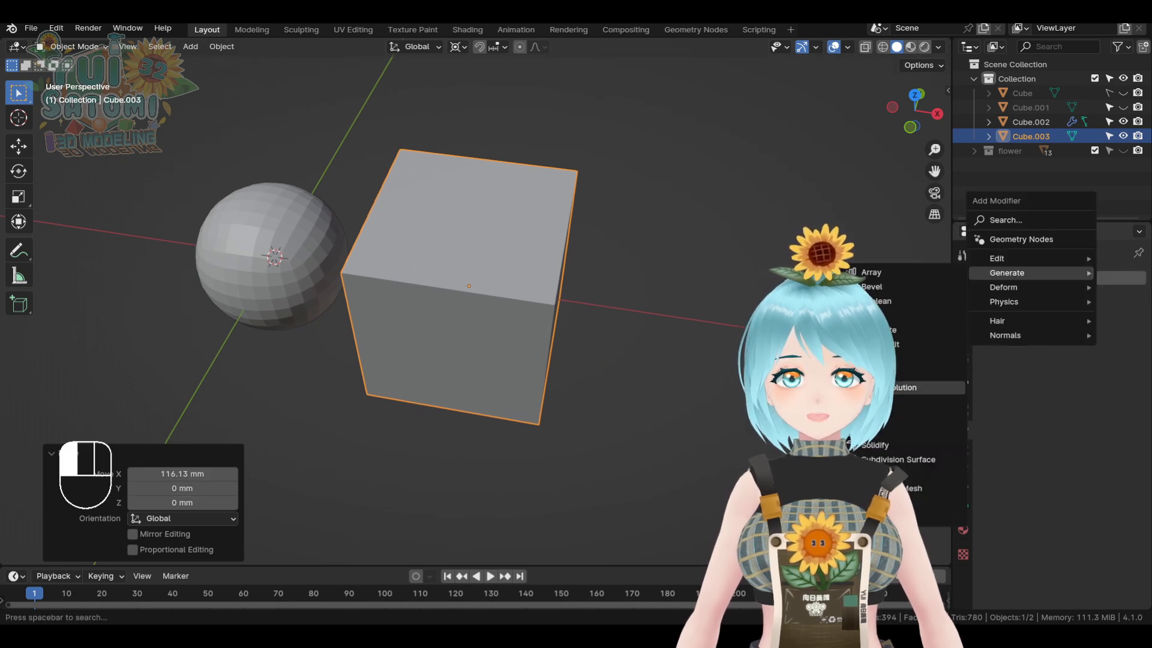
pyautogui.click(912, 460)
pyautogui.moveTo(540, 312); pyautogui.dragTo(600, 326, button='middle')
pyautogui.hotkey('ctrl', '3')
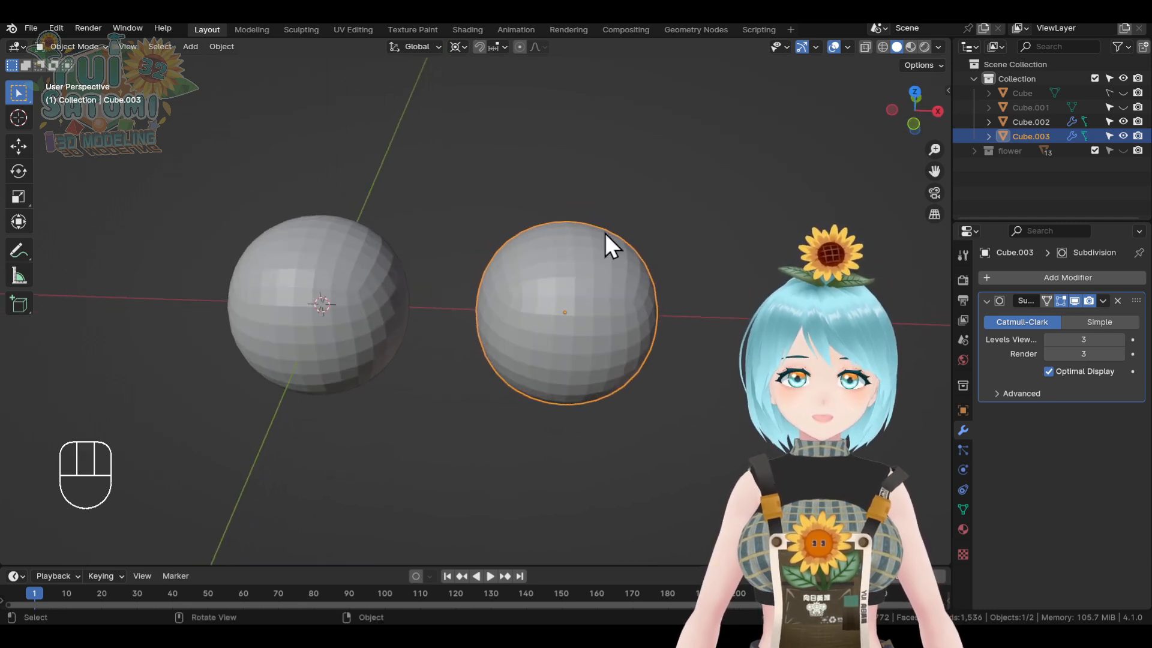
# - Undo the comparison setup back to a single cube with an unsubdivided Multiresolution modifier
pyautogui.hotkey('ctrl', 'z')
pyautogui.hotkey('ctrl', 'z')
pyautogui.hotkey('ctrl', 'z')
pyautogui.hotkey('ctrl', 'z')
pyautogui.hotkey('ctrl', 'z')
pyautogui.hotkey('ctrl', 'z')
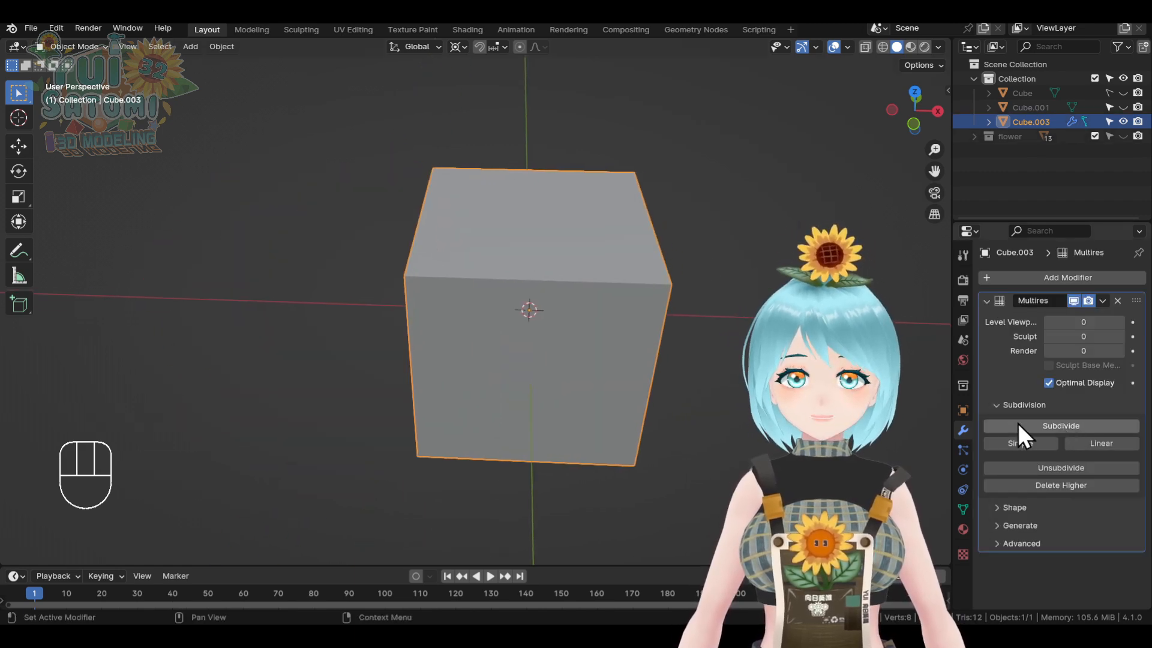
# - Subdivide the cube's Multiresolution modifier to level 4 with the Simple method
pyautogui.moveTo(586, 296); pyautogui.dragTo(586, 326, button='middle')
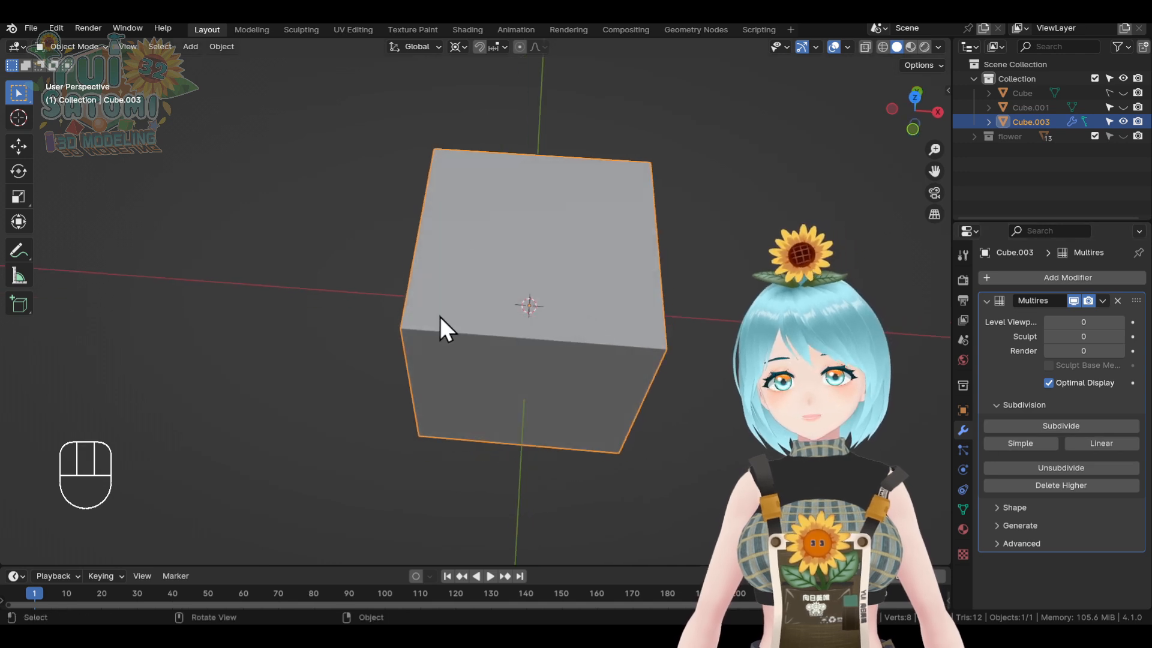
pyautogui.moveTo(671, 373); pyautogui.dragTo(706, 375, button='middle')
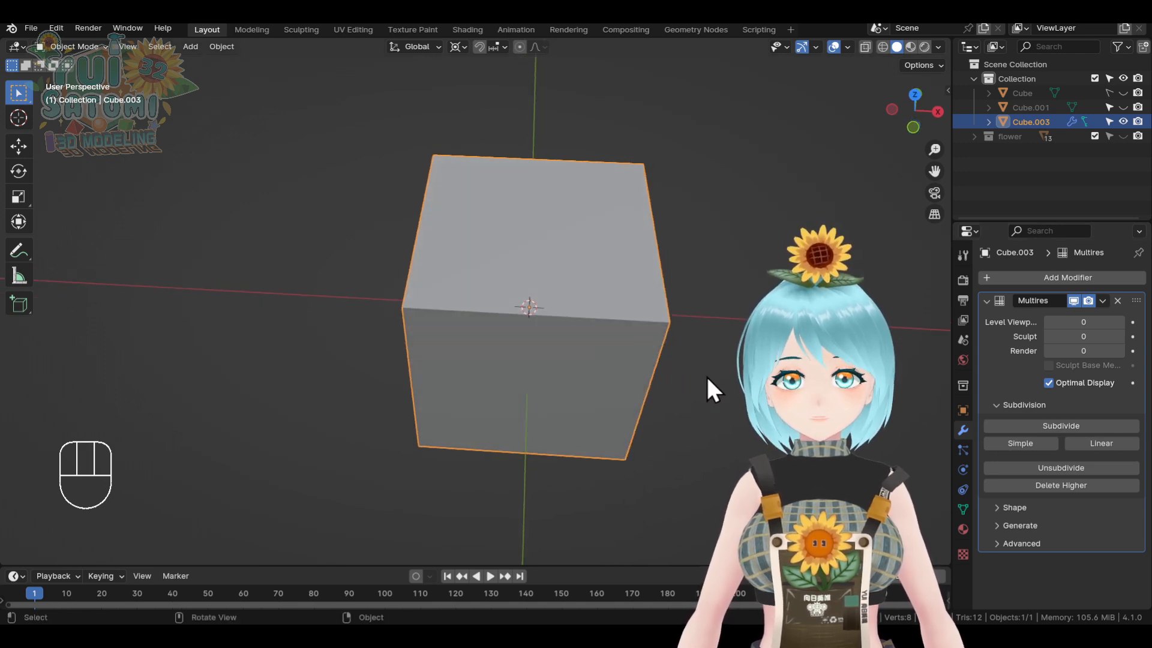
pyautogui.click(1039, 445)
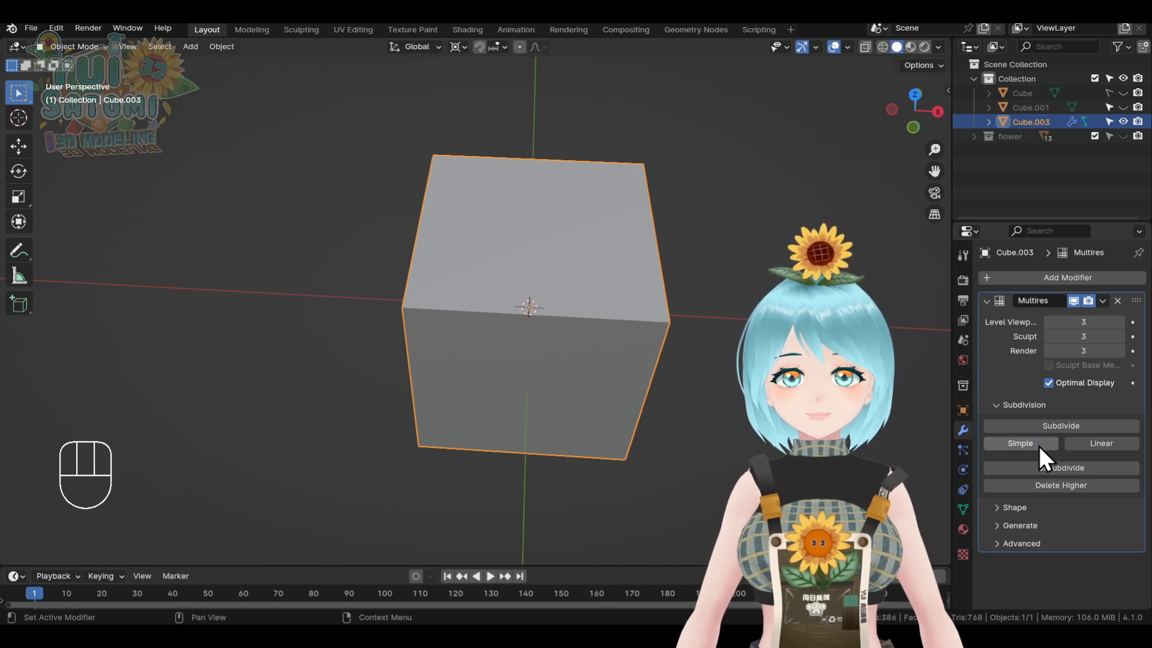
pyautogui.click(1020, 443)
pyautogui.moveTo(553, 315)
pyautogui.mouseDown(button='middle')
pyautogui.moveTo(581, 197)
pyautogui.moveTo(552, 336)
pyautogui.moveTo(564, 311)
pyautogui.mouseUp(button='middle')
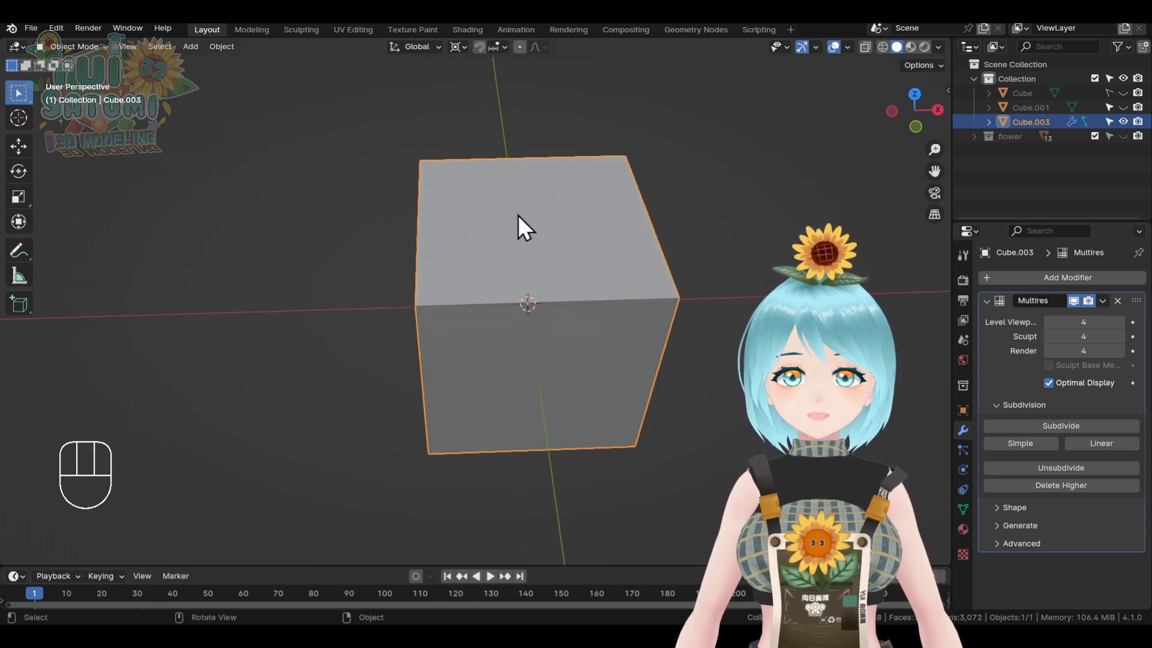
# - Switch the subdivided cube to Sculpt Mode
pyautogui.keyDown('shift'); pyautogui.moveTo(435, 196); pyautogui.dragTo(502, 249, button='middle'); pyautogui.keyUp('shift')
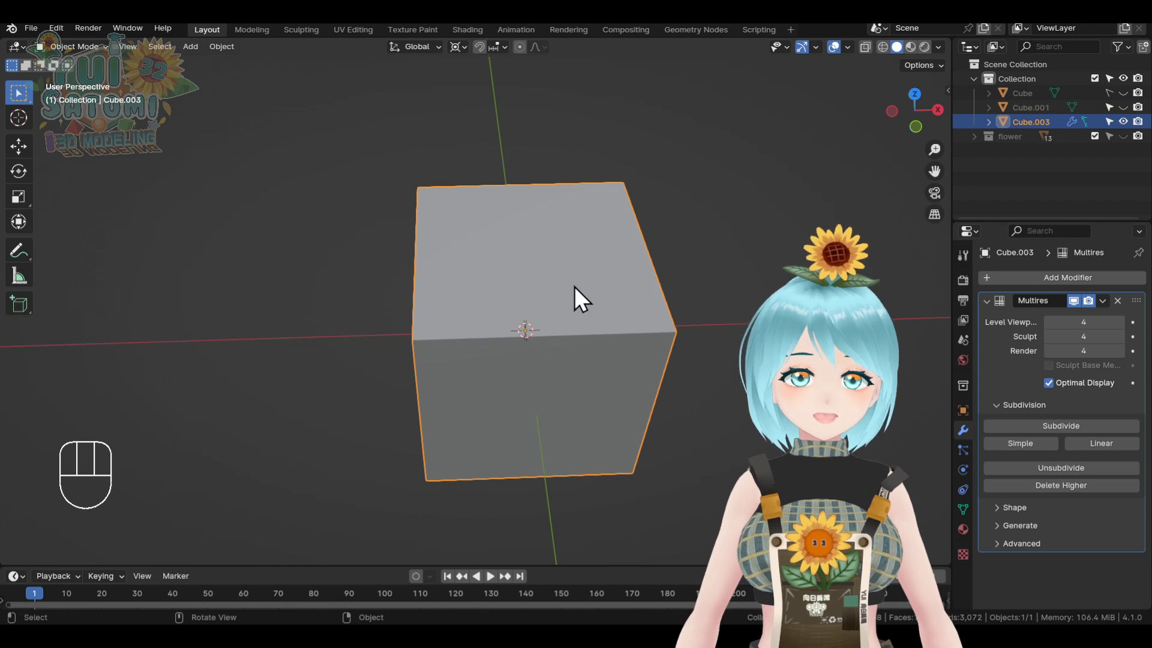
pyautogui.press('Tab')
pyautogui.press('Tab')
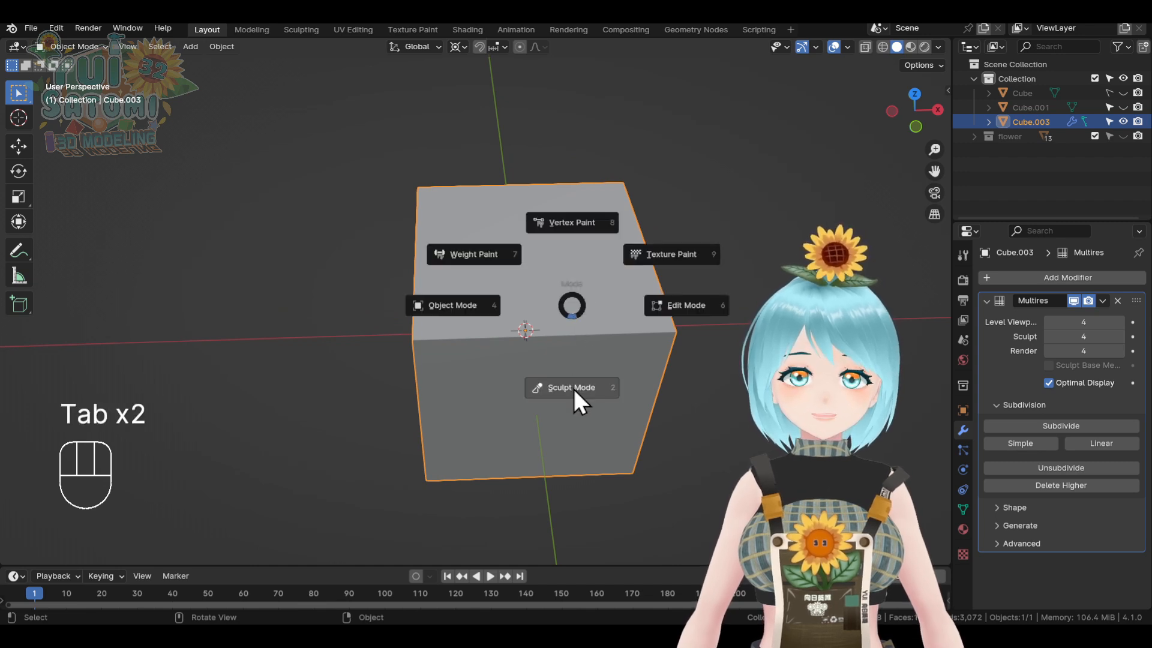
pyautogui.click(576, 389)
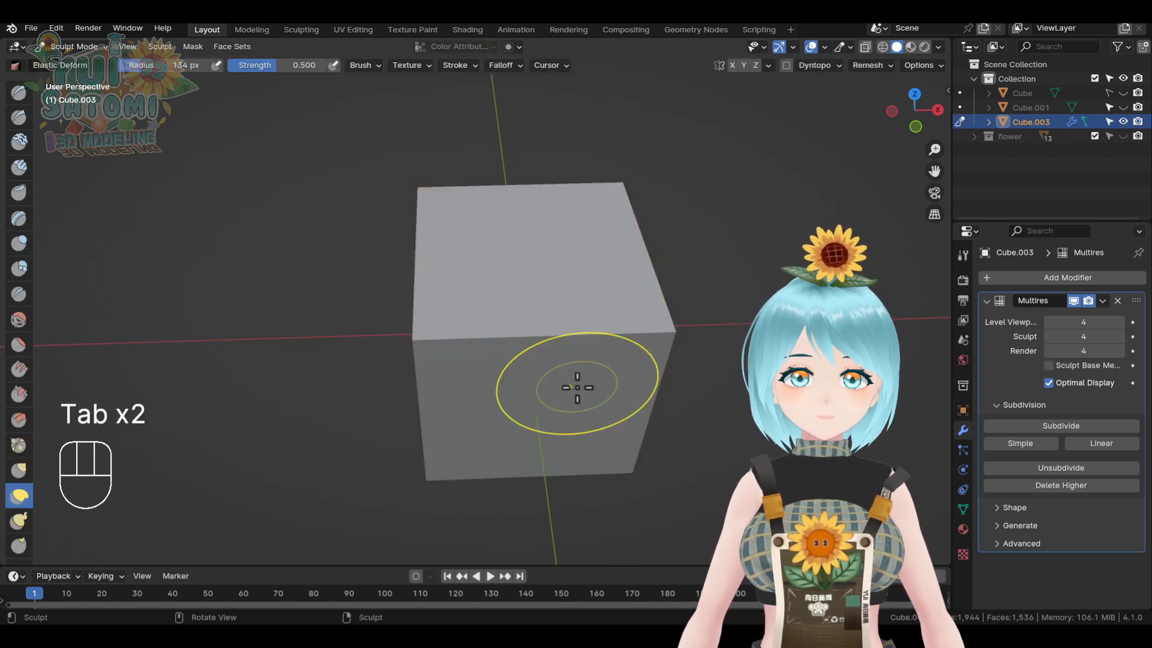
# - Pick the Draw Sharp brush and look through the available sculpting brushes
pyautogui.click(24, 121)
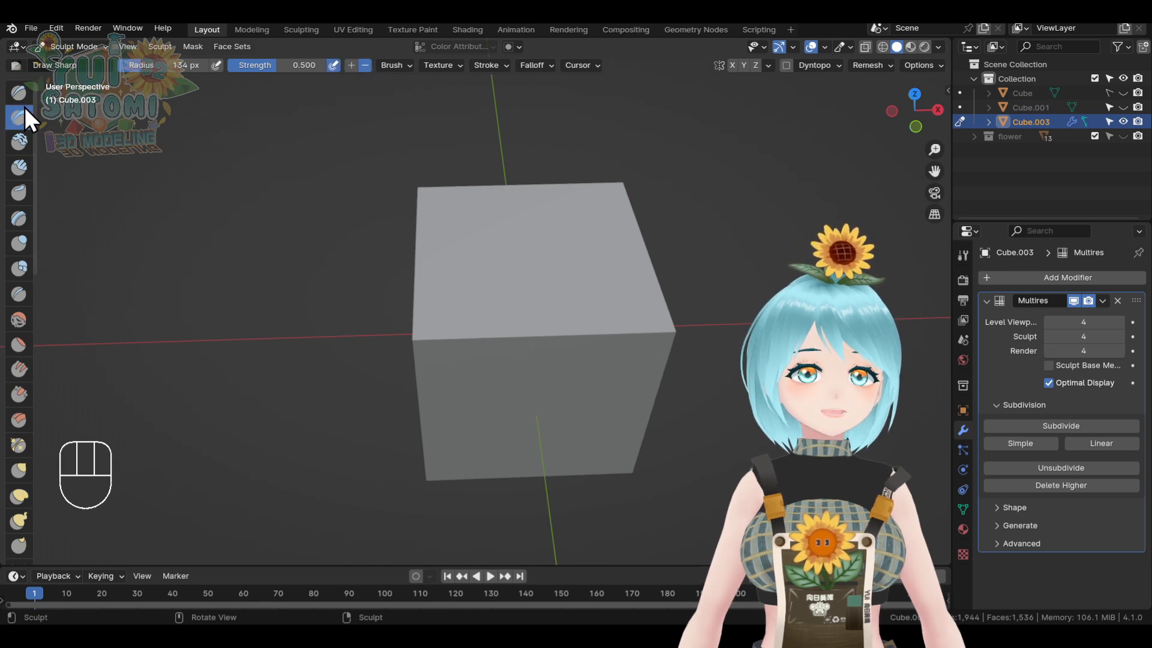
pyautogui.scroll(-5, 15, 390)
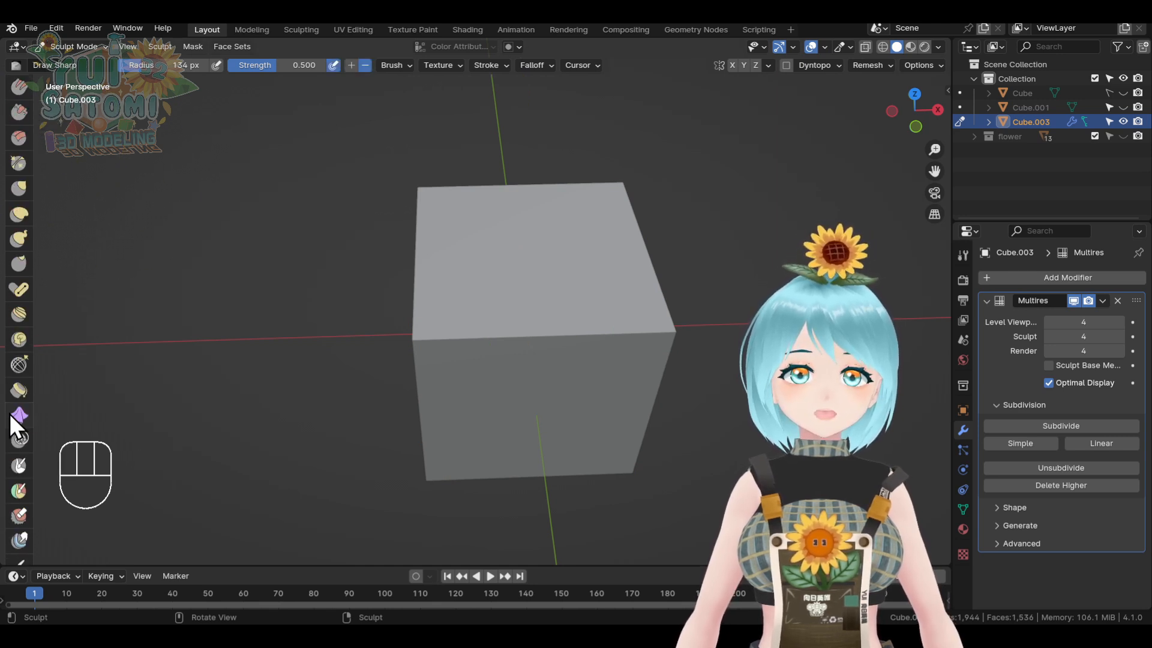
pyautogui.scroll(5, 20, 334)
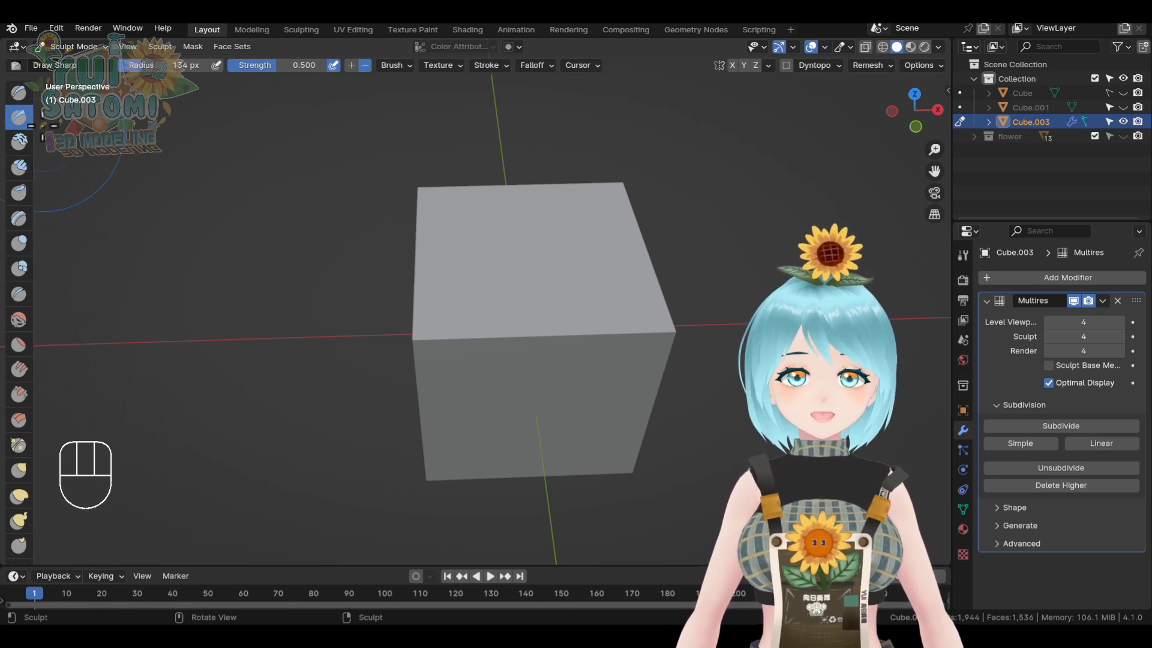
# - Sculpt a rounded bump on the cube's top face with the Draw brush and inspect it from several sides
pyautogui.click(24, 98)
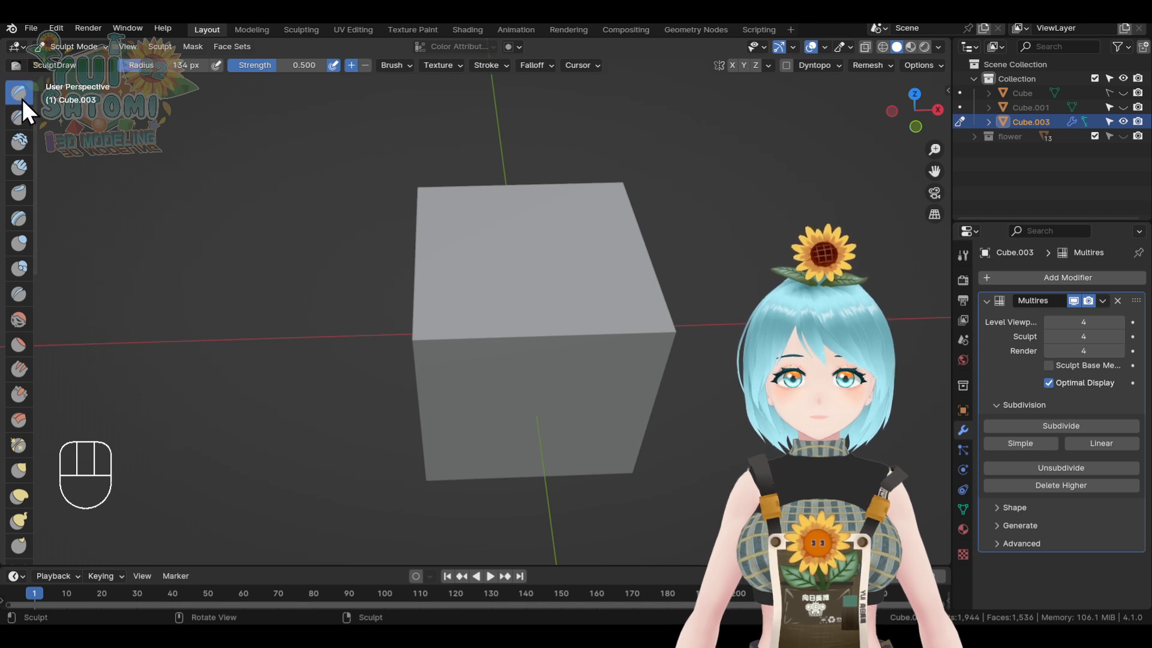
pyautogui.moveTo(534, 243)
pyautogui.mouseDown()
pyautogui.moveTo(509, 260)
pyautogui.moveTo(527, 266)
pyautogui.moveTo(512, 236)
pyautogui.moveTo(533, 212)
pyautogui.moveTo(499, 242)
pyautogui.moveTo(527, 224)
pyautogui.mouseUp()
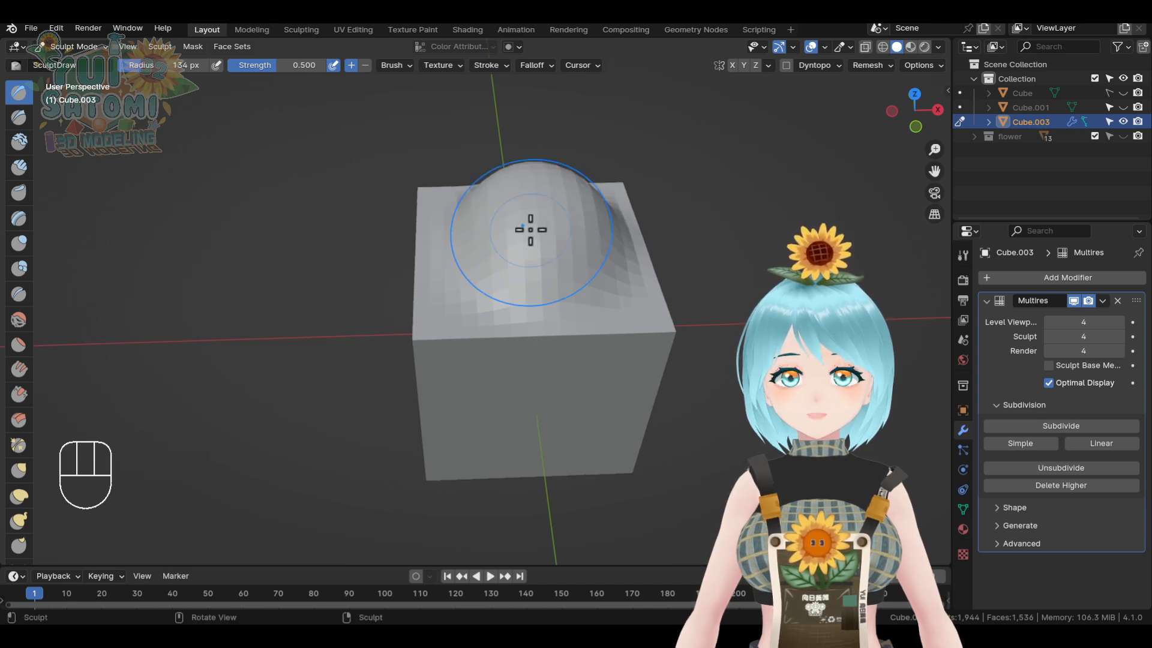
pyautogui.moveTo(527, 223)
pyautogui.mouseDown(button='middle')
pyautogui.moveTo(638, 313)
pyautogui.moveTo(626, 250)
pyautogui.moveTo(692, 306)
pyautogui.moveTo(728, 394)
pyautogui.moveTo(669, 404)
pyautogui.moveTo(597, 367)
pyautogui.moveTo(674, 404)
pyautogui.moveTo(689, 387)
pyautogui.moveTo(638, 379)
pyautogui.moveTo(664, 360)
pyautogui.moveTo(599, 372)
pyautogui.moveTo(502, 362)
pyautogui.mouseUp(button='middle')
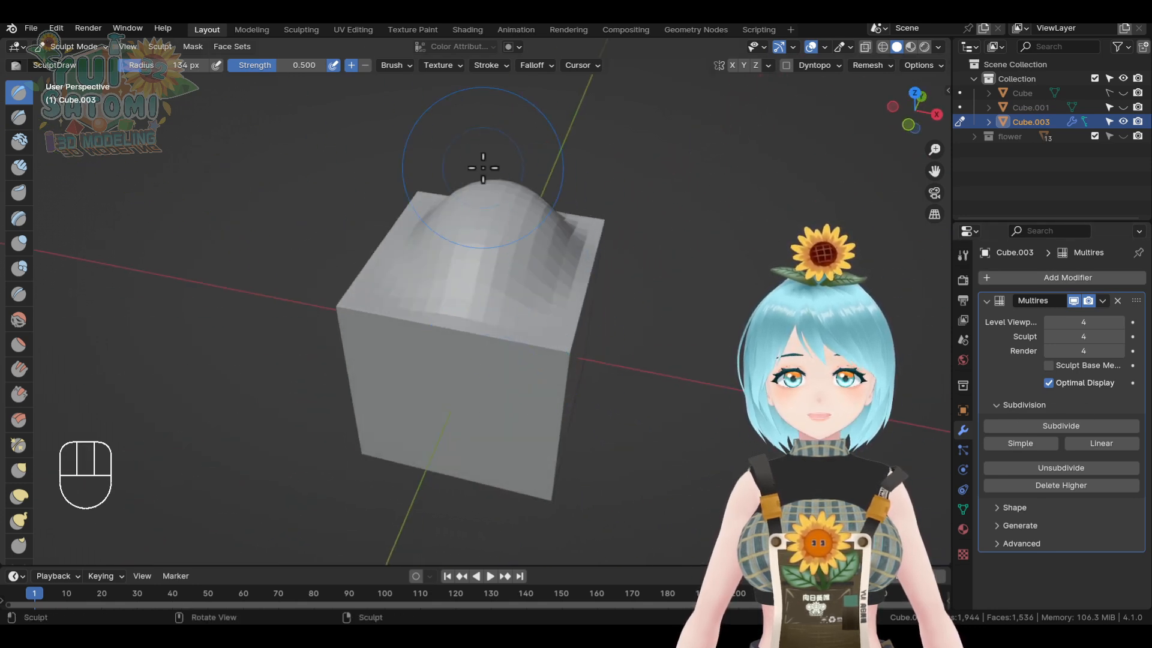
pyautogui.moveTo(736, 362); pyautogui.dragTo(714, 379, button='middle')
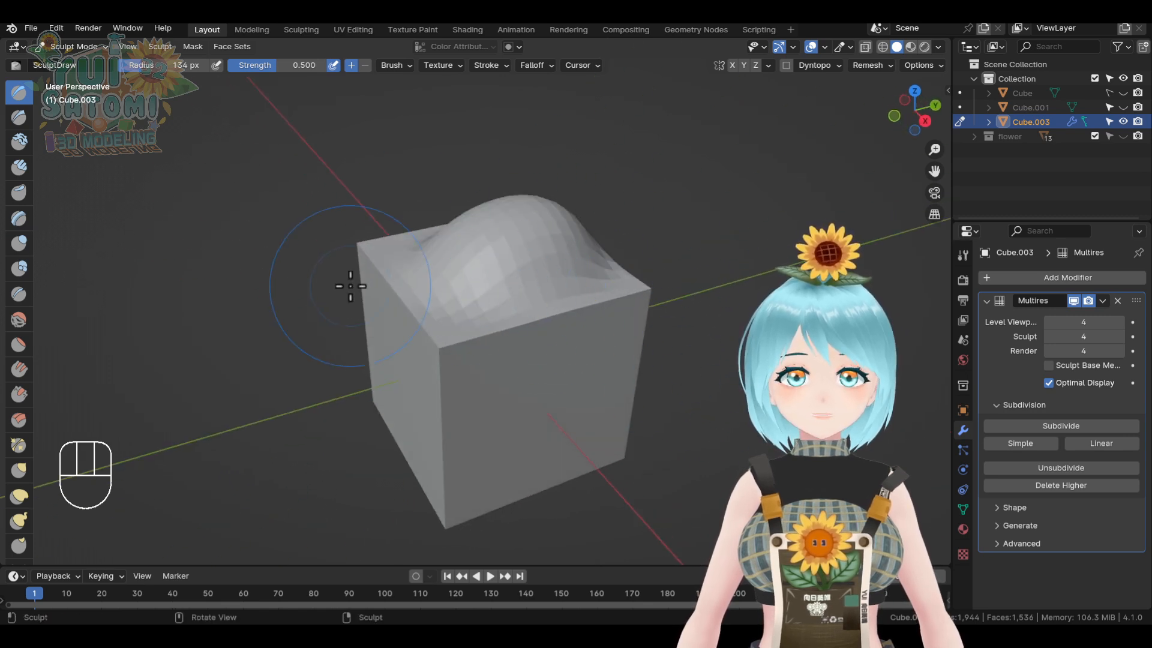
# - Undo the bump on the cube's top face and carve a groove there with the Draw Sharp brush
pyautogui.hotkey('ctrl', 'z')
pyautogui.click(19, 116)
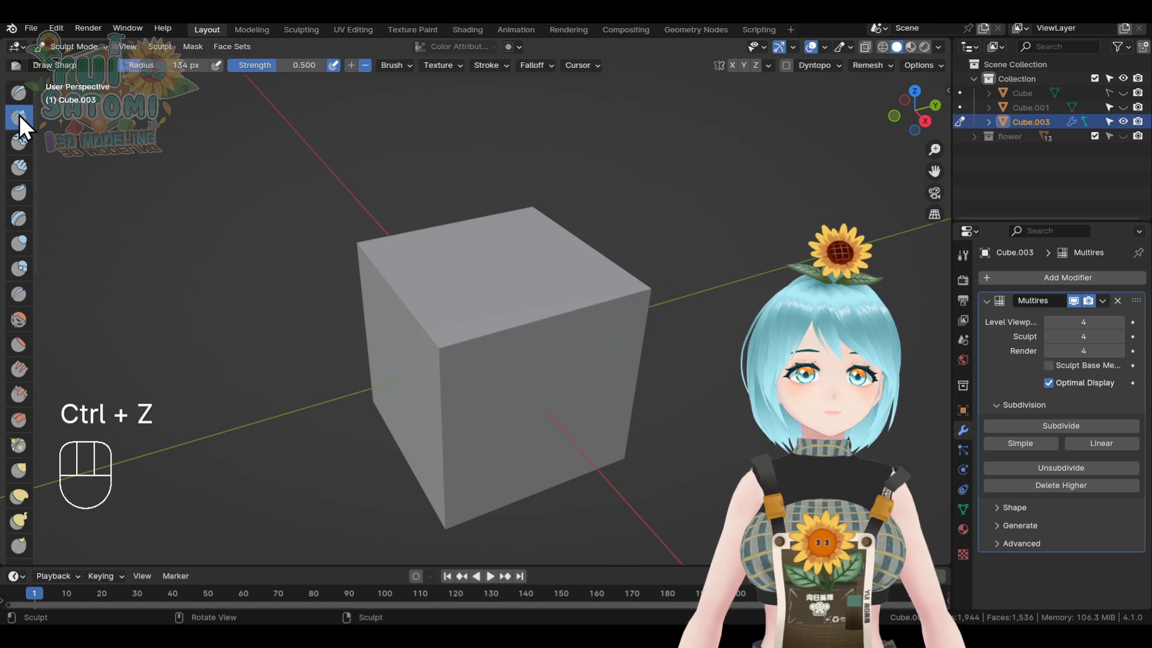
pyautogui.moveTo(477, 245)
pyautogui.mouseDown()
pyautogui.moveTo(524, 259)
pyautogui.moveTo(470, 270)
pyautogui.mouseUp()
pyautogui.moveTo(471, 270)
pyautogui.mouseDown(button='middle')
pyautogui.moveTo(540, 343)
pyautogui.moveTo(598, 361)
pyautogui.mouseUp(button='middle')
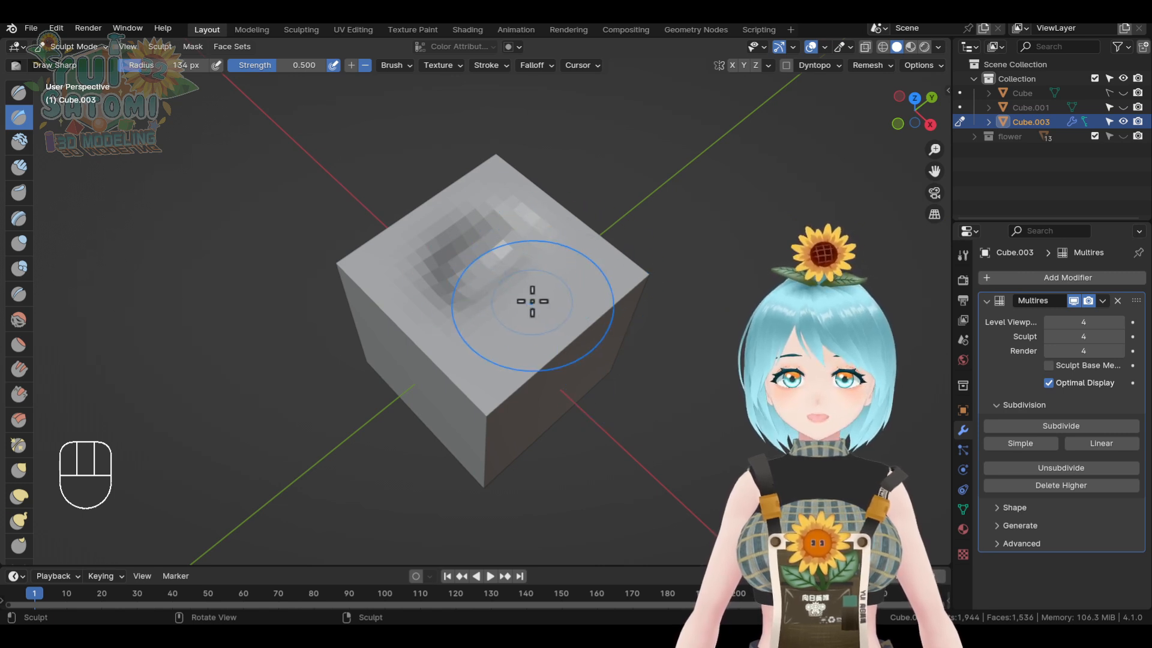
# - Reduce the Draw Sharp brush radius to 43 px and carve a Y shape into one side face of the cube
pyautogui.press('f')
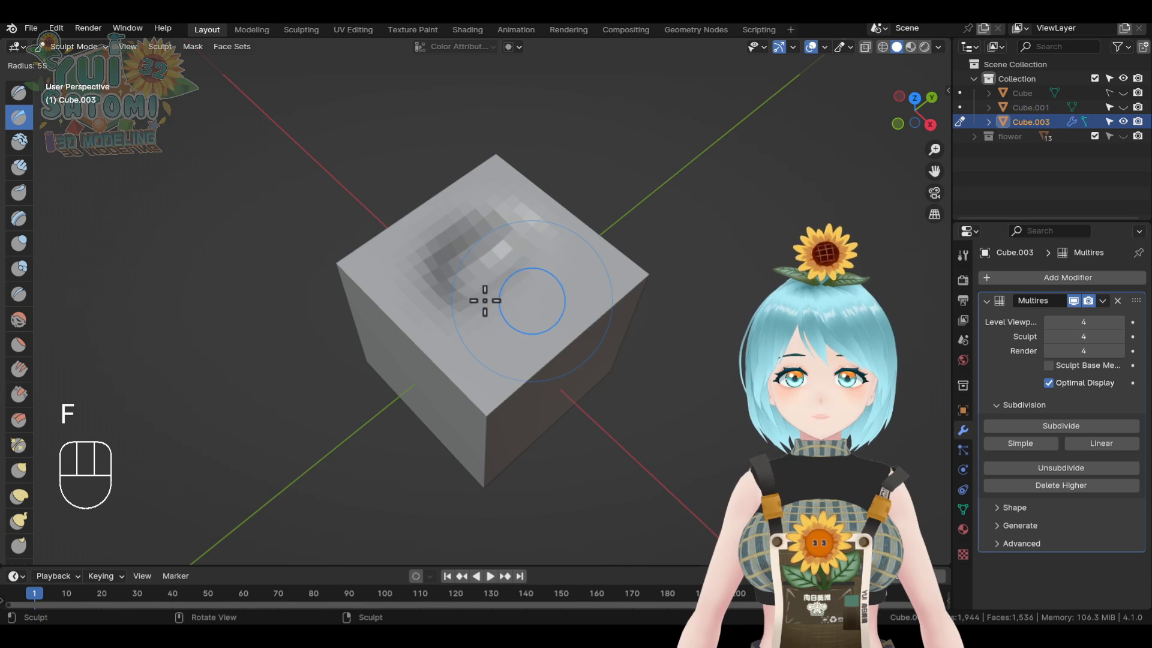
pyautogui.click(478, 299)
pyautogui.moveTo(613, 420); pyautogui.dragTo(464, 291, button='middle')
pyautogui.moveTo(398, 235); pyautogui.dragTo(426, 292)
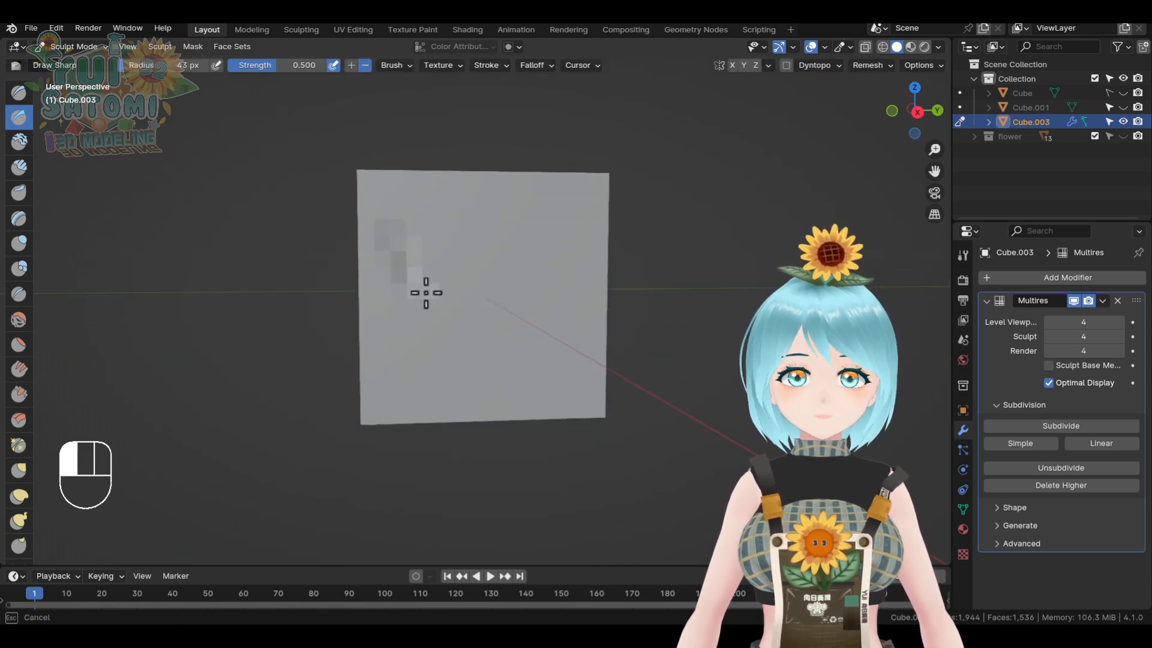
pyautogui.moveTo(463, 248)
pyautogui.mouseDown()
pyautogui.moveTo(412, 380)
pyautogui.moveTo(384, 361)
pyautogui.mouseUp()
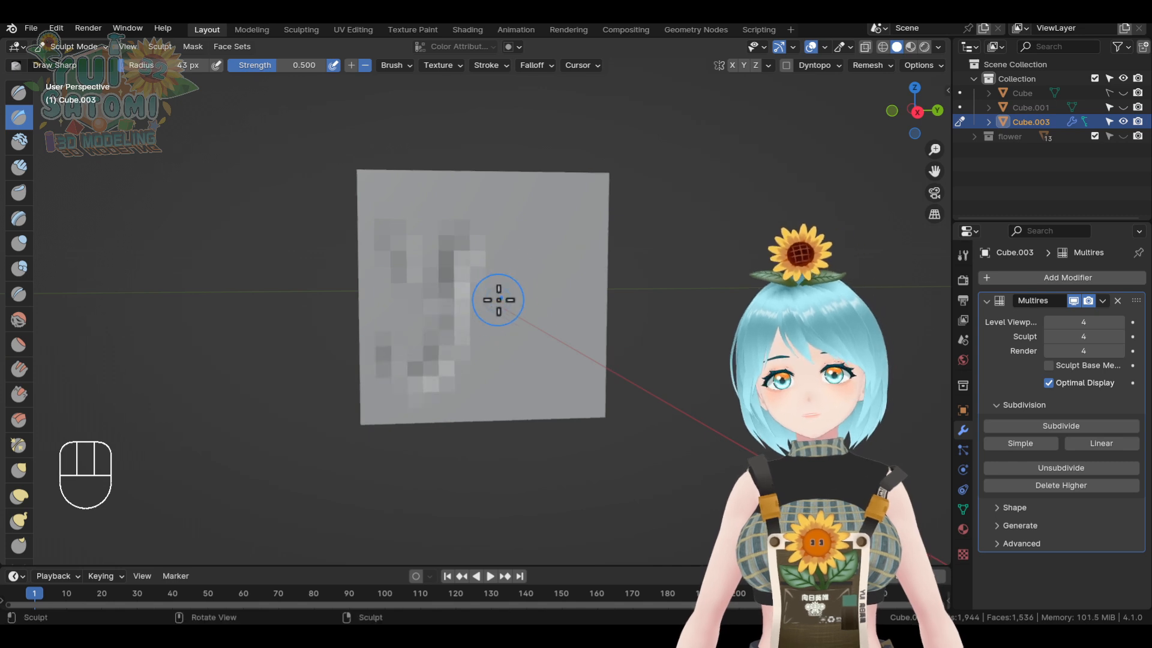
pyautogui.scroll(1, 517, 288)
pyautogui.keyDown('shift'); pyautogui.moveTo(545, 294); pyautogui.dragTo(525, 307, button='middle'); pyautogui.keyUp('shift')
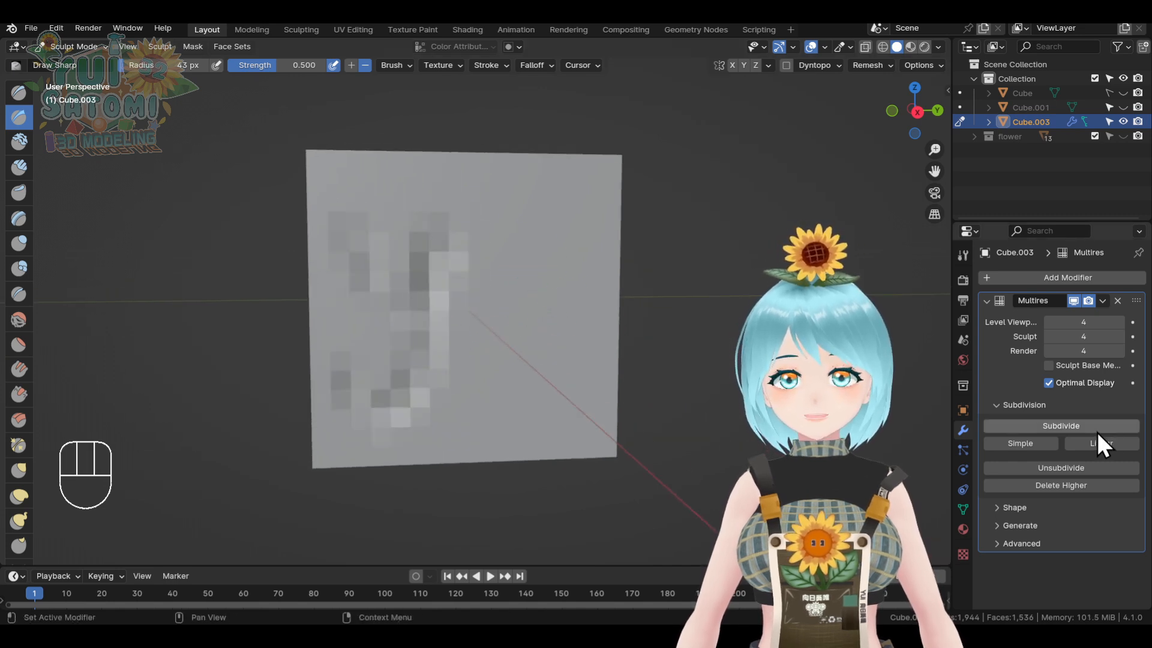
# - Subdivide the Multiresolution modifier to sculpt level 5 with the Simple method and retrace the Y groove with the Draw Sharp brush
pyautogui.click(1035, 444)
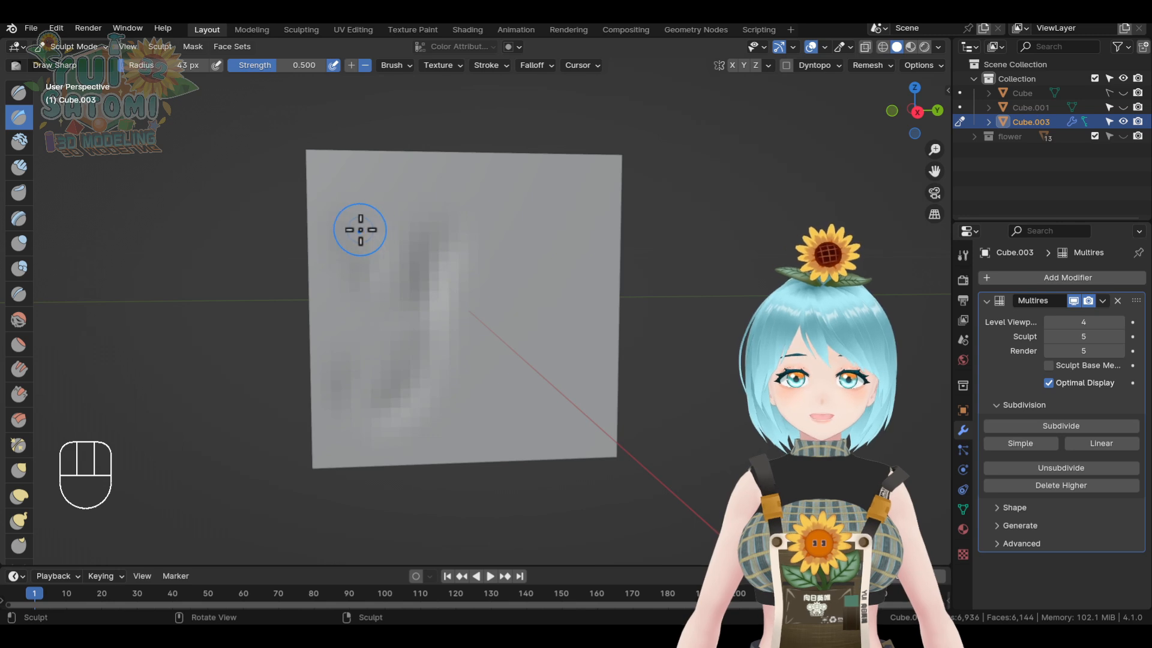
pyautogui.moveTo(360, 230)
pyautogui.mouseDown()
pyautogui.moveTo(398, 289)
pyautogui.moveTo(449, 247)
pyautogui.moveTo(419, 289)
pyautogui.mouseUp()
pyautogui.moveTo(450, 228)
pyautogui.mouseDown()
pyautogui.moveTo(416, 304)
pyautogui.moveTo(417, 365)
pyautogui.mouseUp()
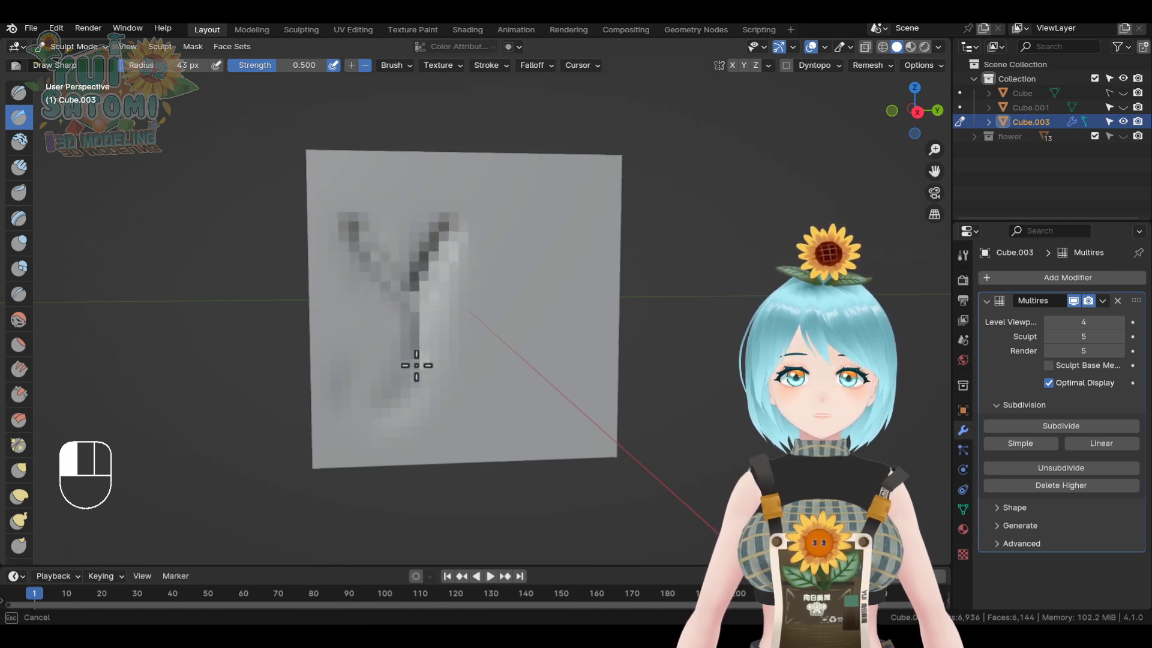
pyautogui.moveTo(364, 395); pyautogui.dragTo(425, 361)
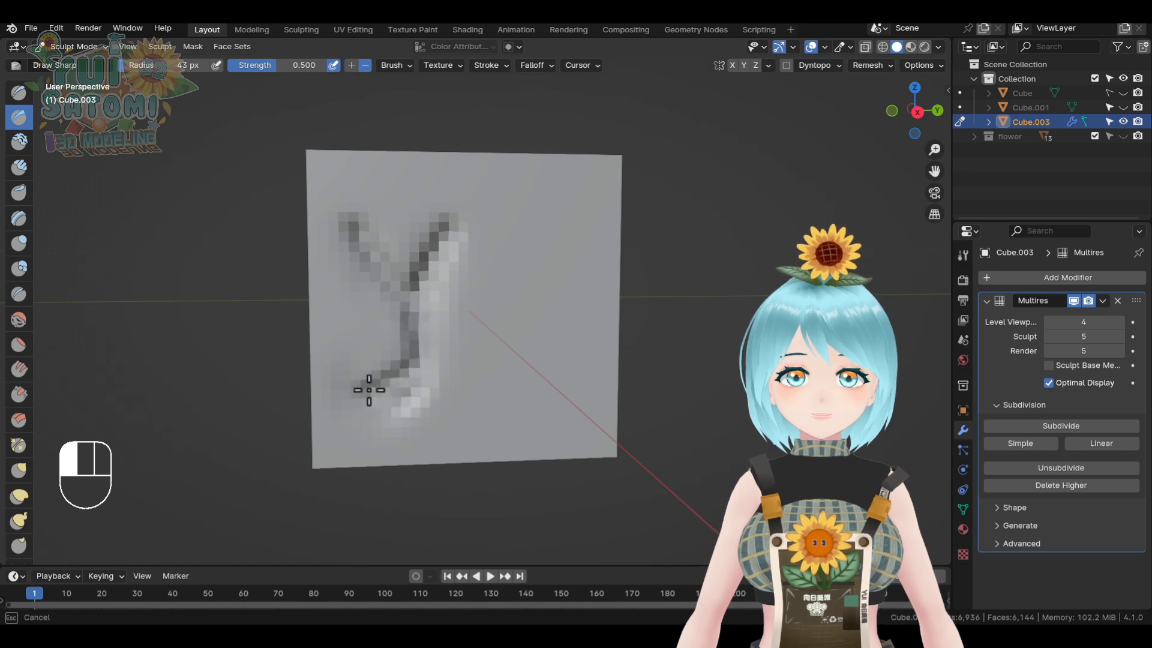
pyautogui.moveTo(369, 390); pyautogui.dragTo(420, 372)
pyautogui.moveTo(640, 342); pyautogui.dragTo(682, 356, button='middle')
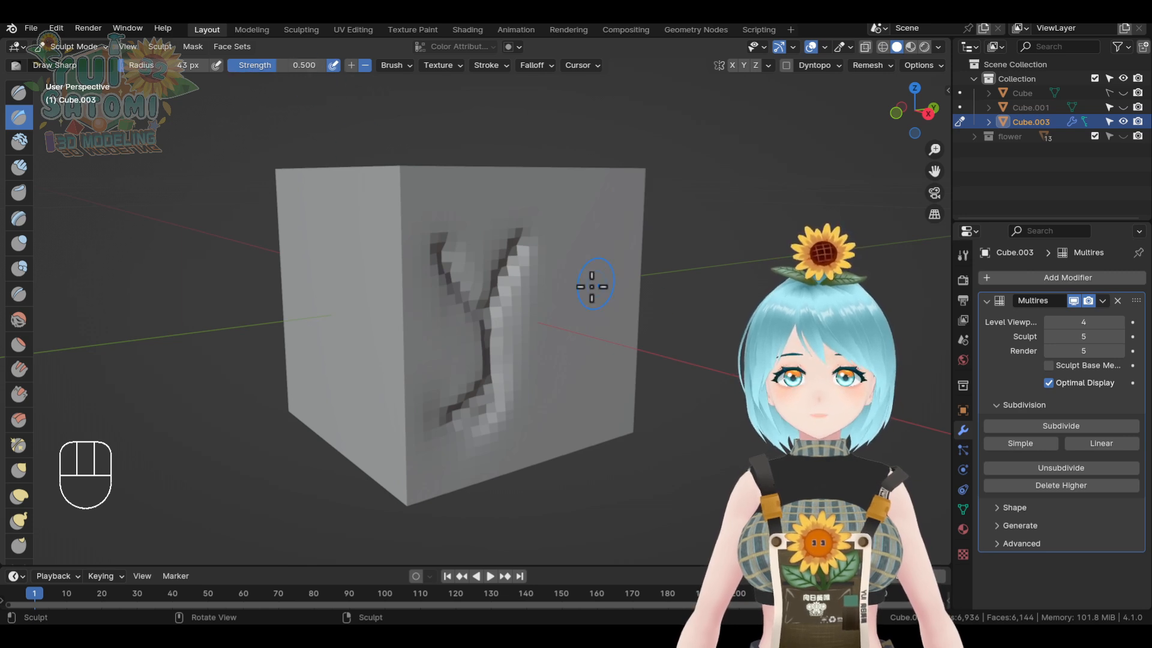
# - Raise the brush strength to 0.693 and carve a straight vertical groove beside the Y shape
pyautogui.moveTo(269, 65); pyautogui.dragTo(288, 65)
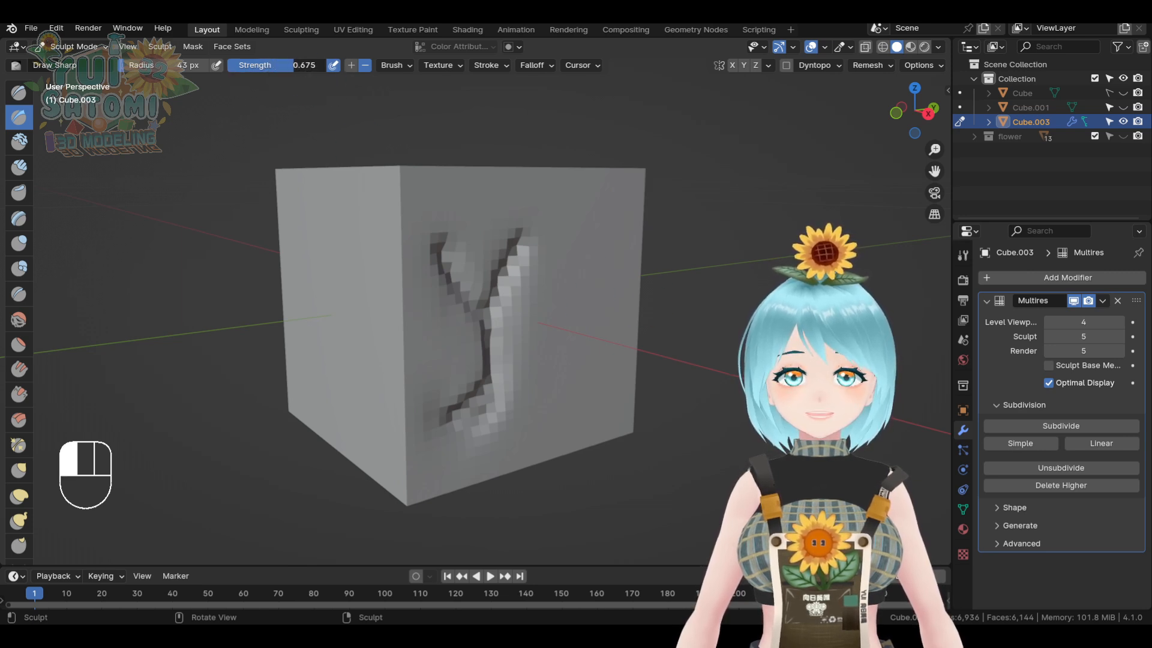
pyautogui.moveTo(578, 265); pyautogui.dragTo(570, 377)
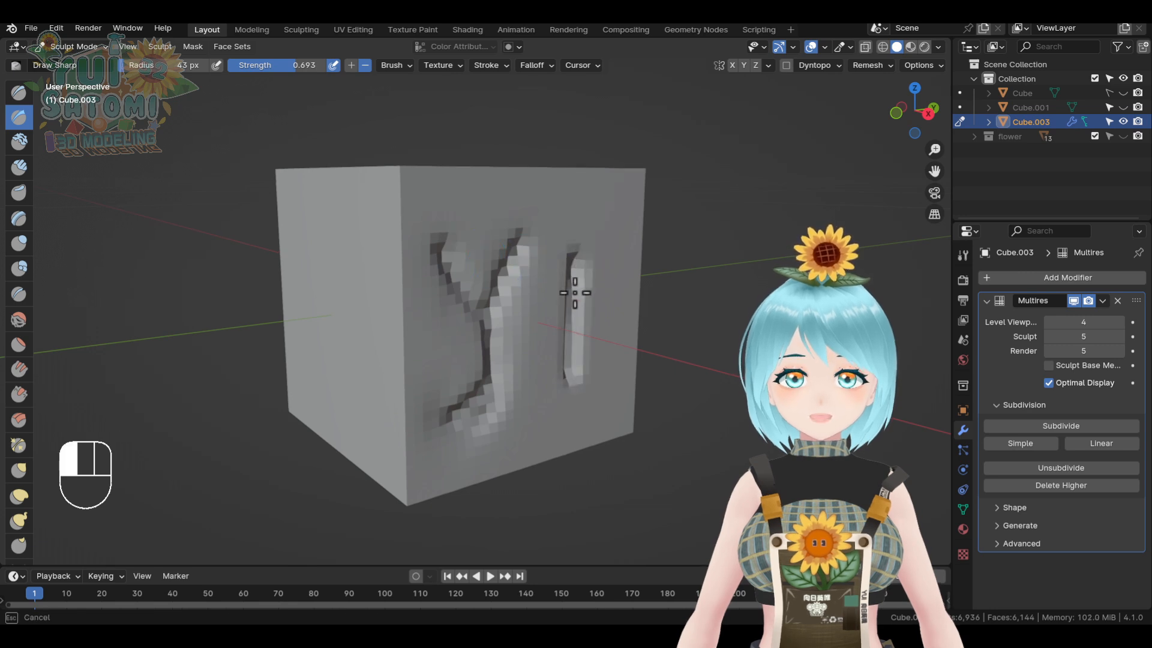
pyautogui.moveTo(728, 388); pyautogui.dragTo(727, 329, button='middle')
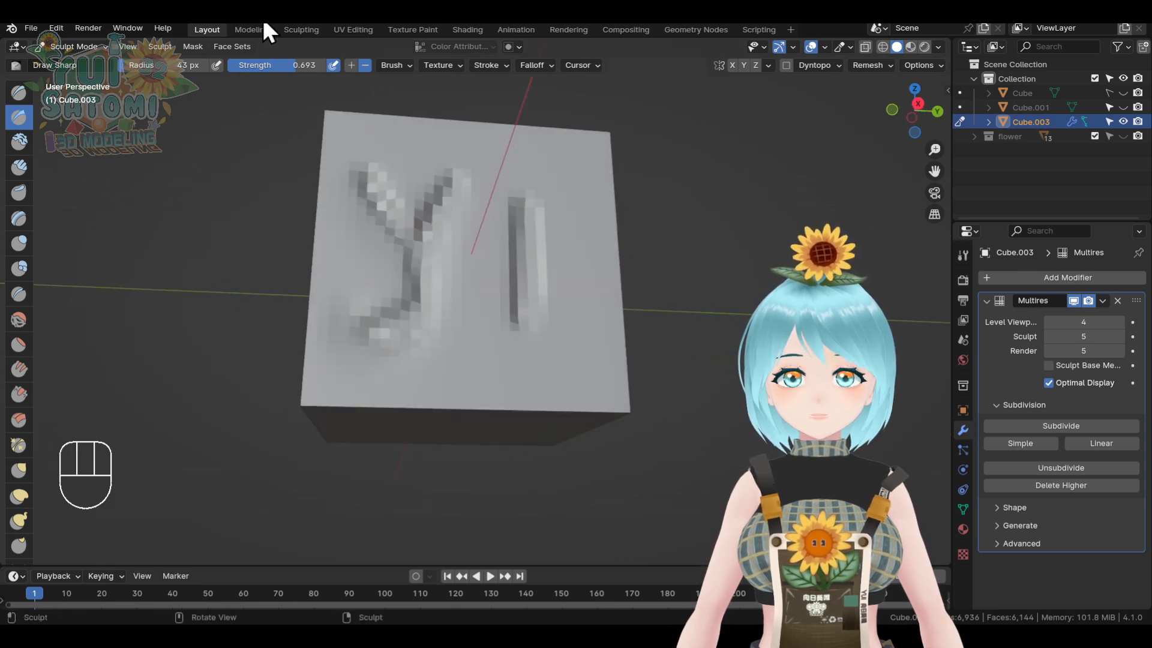
# - Switch the Draw Sharp brush to Add with strength 0.548 and sculpt a raised vertical ridge beside the straight groove
pyautogui.click(350, 66)
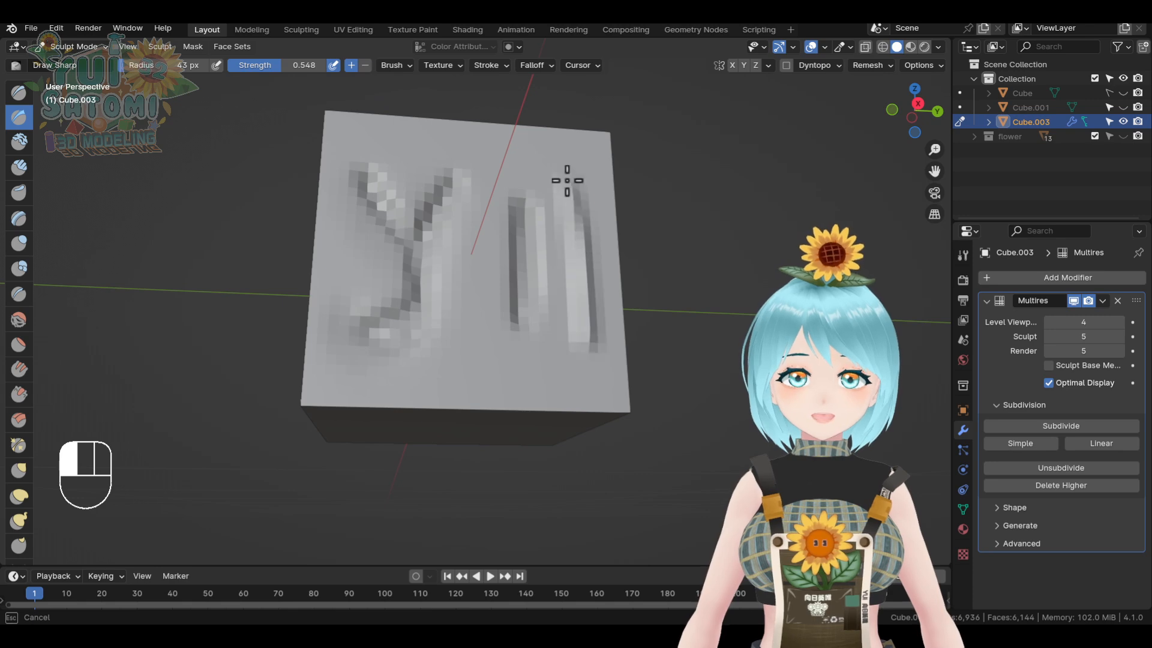
pyautogui.moveTo(589, 340); pyautogui.dragTo(570, 288, button='middle')
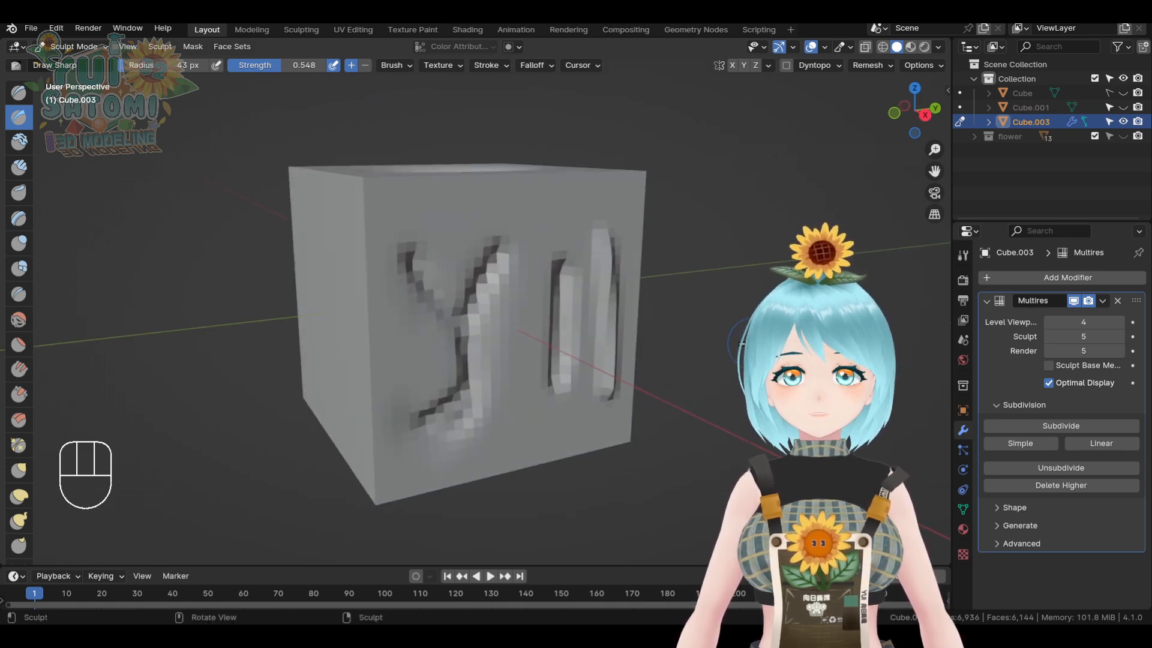
pyautogui.moveTo(747, 340)
pyautogui.mouseDown(button='middle')
pyautogui.moveTo(720, 326)
pyautogui.moveTo(571, 337)
pyautogui.moveTo(546, 306)
pyautogui.mouseUp(button='middle')
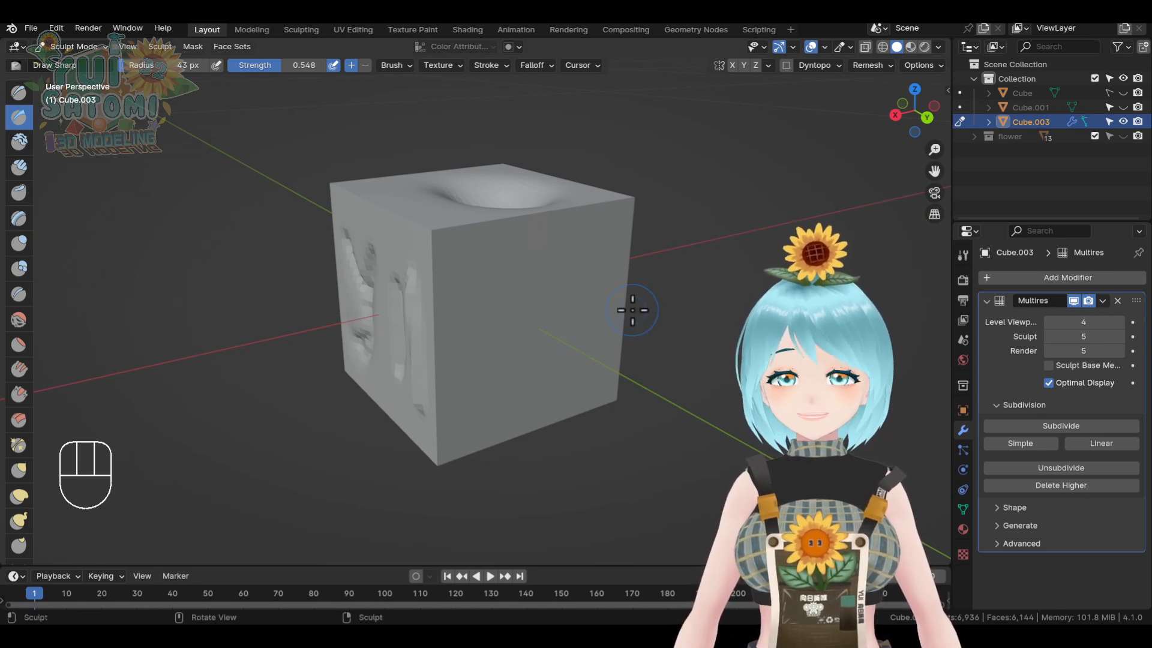
# - Switch the cube to Object Mode, view it in the Sculpting workspace and return to the Layout workspace
pyautogui.press('Tab')
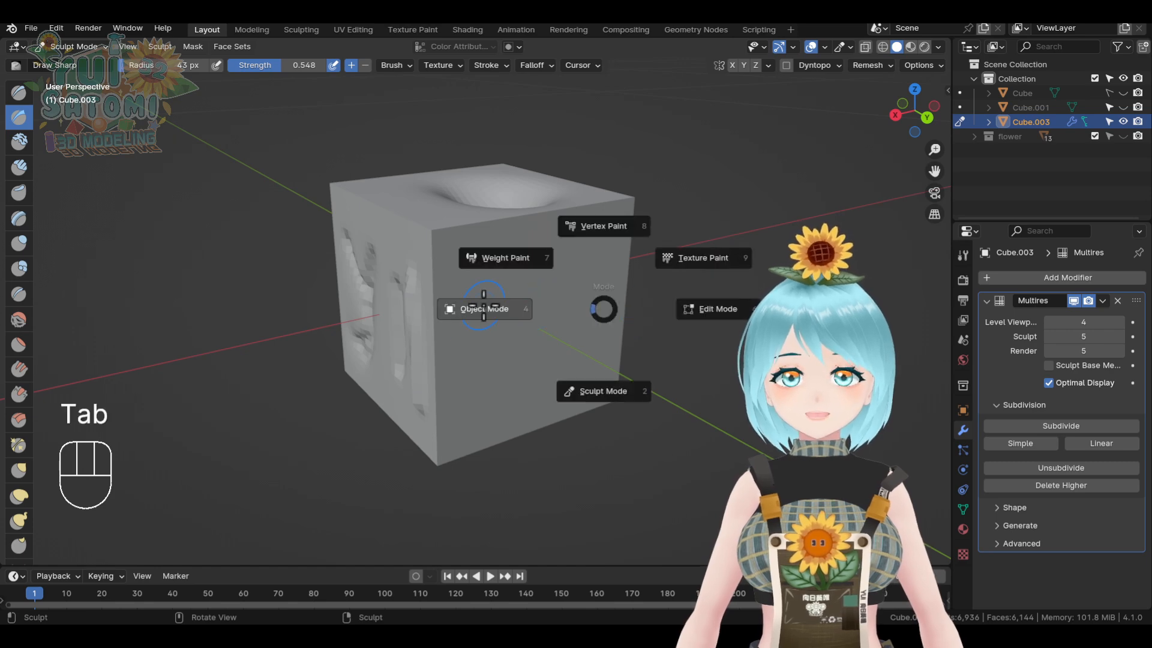
pyautogui.click(515, 321)
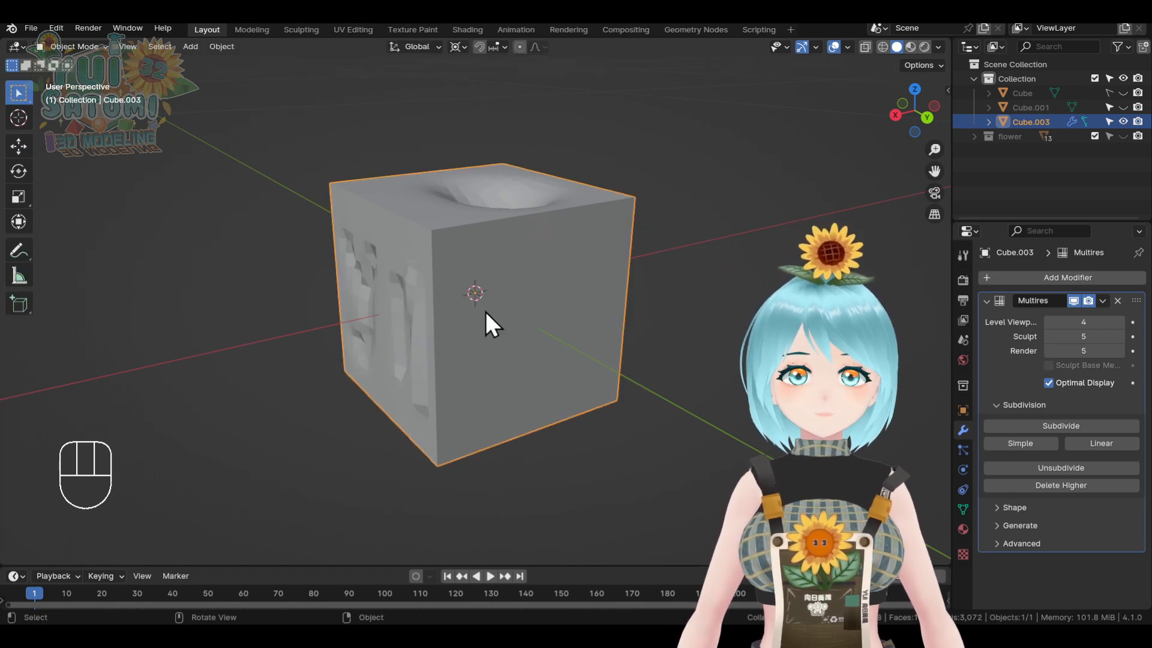
pyautogui.click(299, 30)
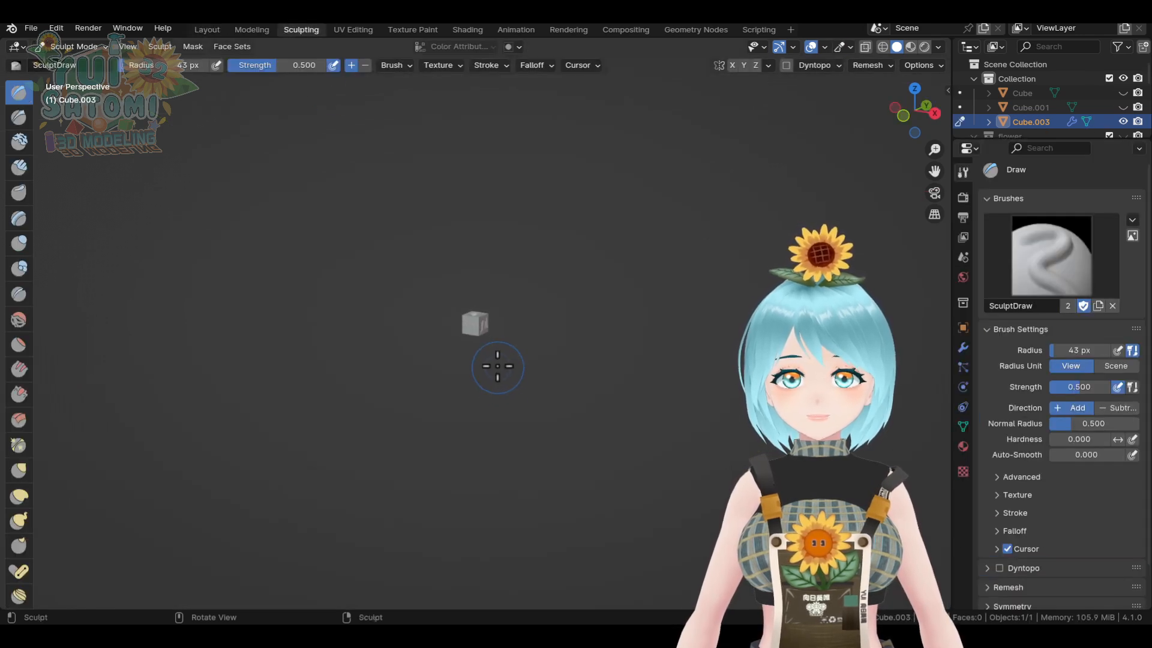
pyautogui.scroll(8, 498, 367)
pyautogui.moveTo(526, 354); pyautogui.dragTo(585, 360, button='middle')
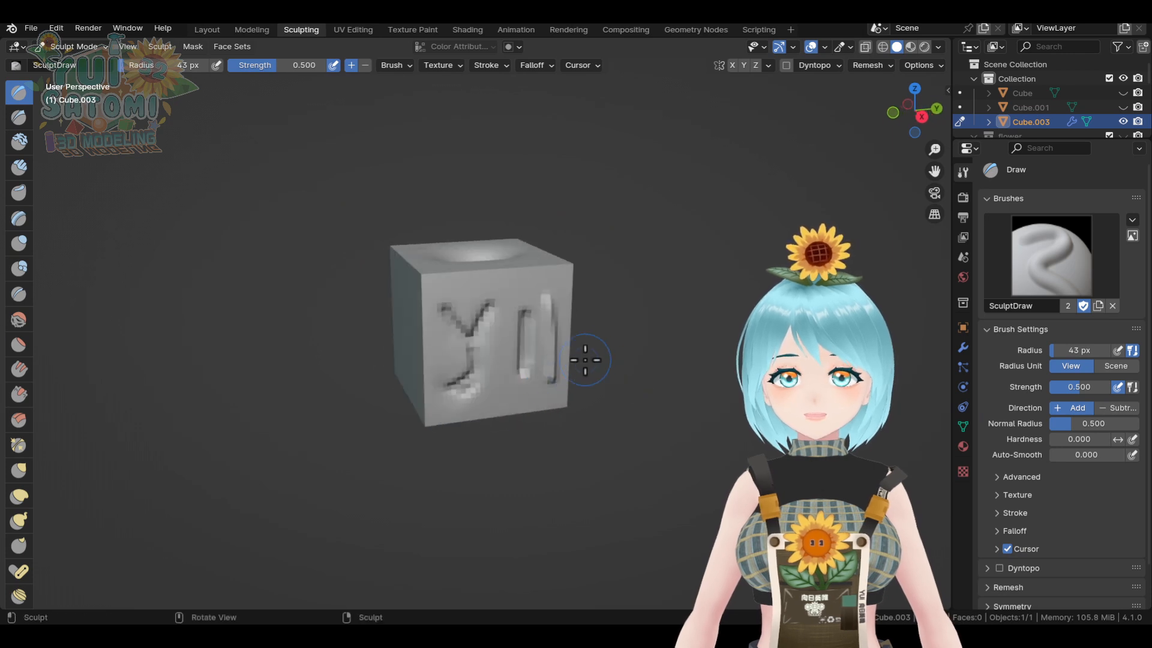
pyautogui.click(212, 35)
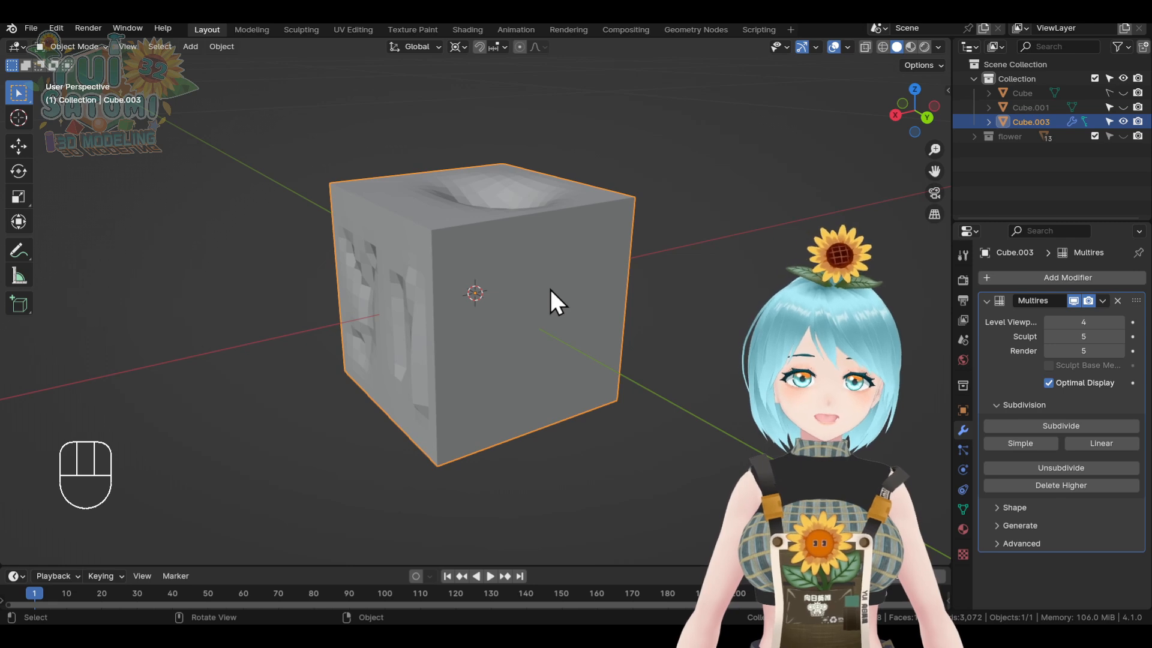
# - Delete the sculpted practice cube from the scene
pyautogui.press('x')
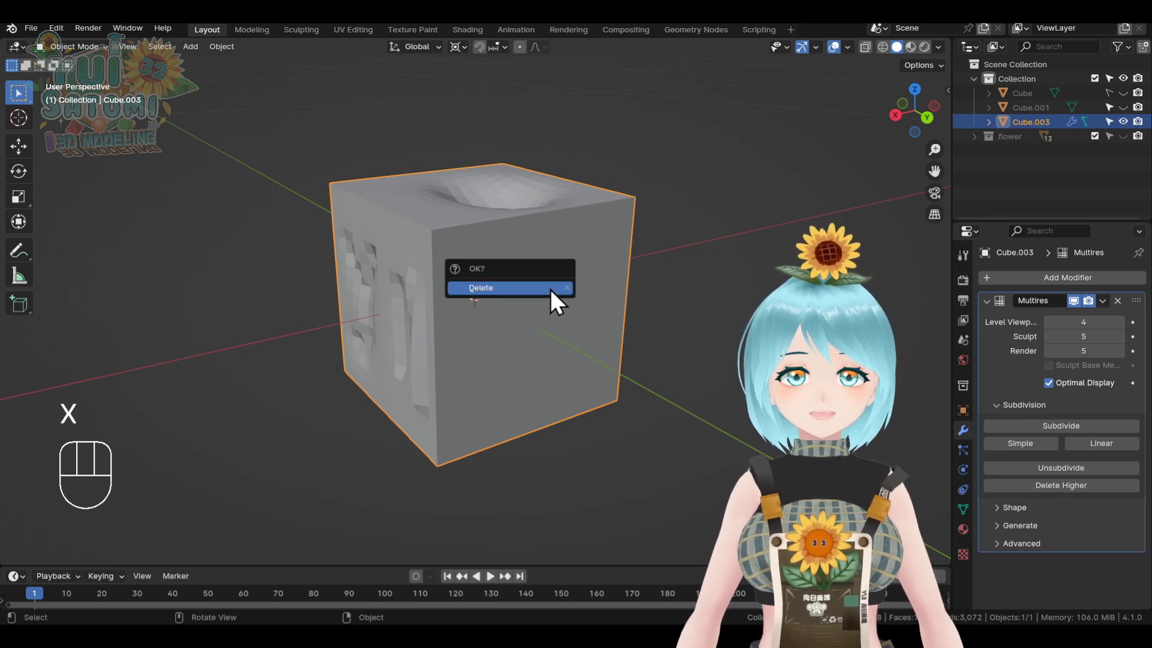
pyautogui.click(550, 290)
pyautogui.moveTo(579, 277); pyautogui.dragTo(660, 282, button='middle')
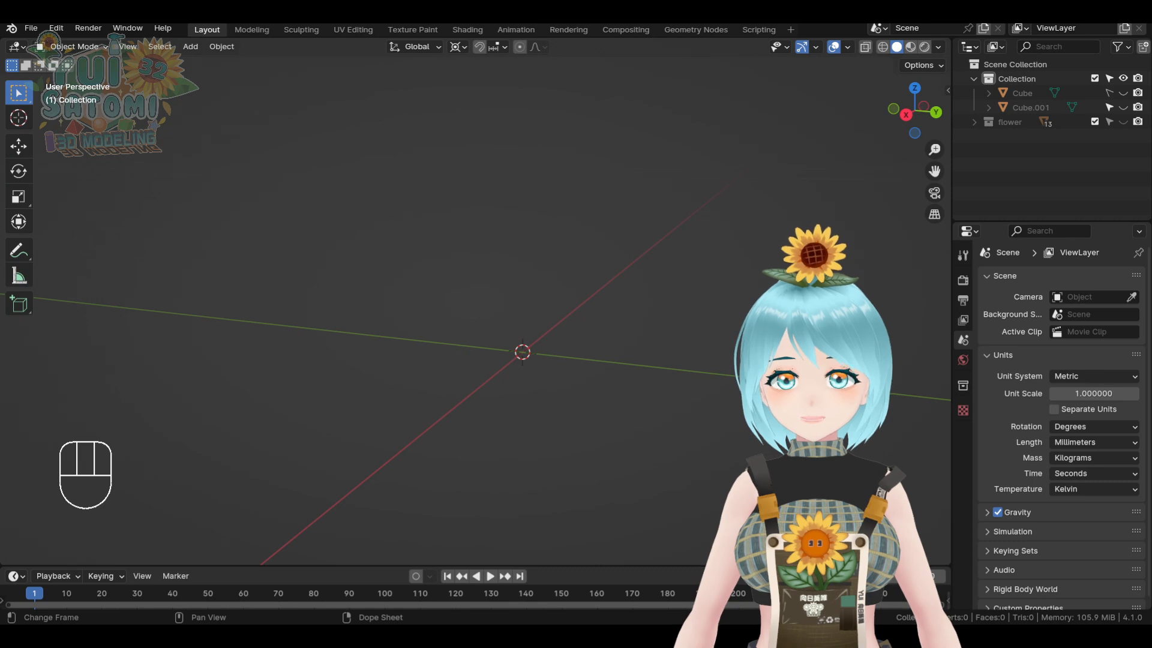
# - Add a UV sphere with 24 segments, 16 rings and a 10 mm radius at the world origin
pyautogui.keyDown('shift'); pyautogui.moveTo(523, 352); pyautogui.dragTo(499, 366, button='middle'); pyautogui.keyUp('shift')
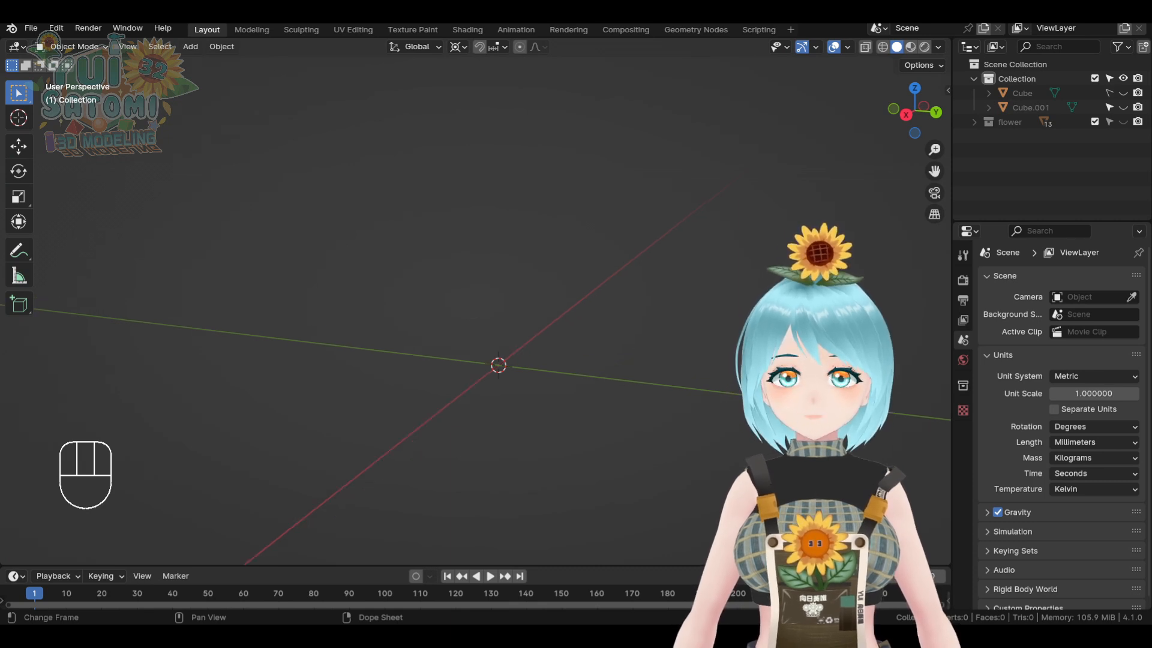
pyautogui.hotkey('shift', 'a')
pyautogui.moveTo(657, 309)
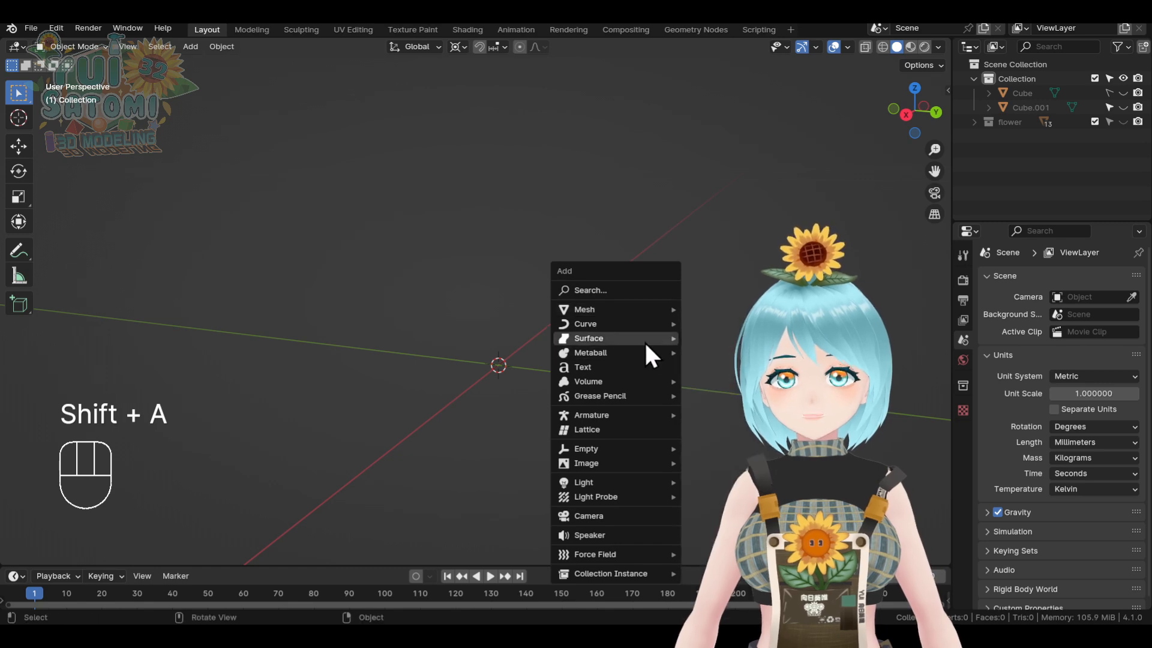
pyautogui.click(710, 353)
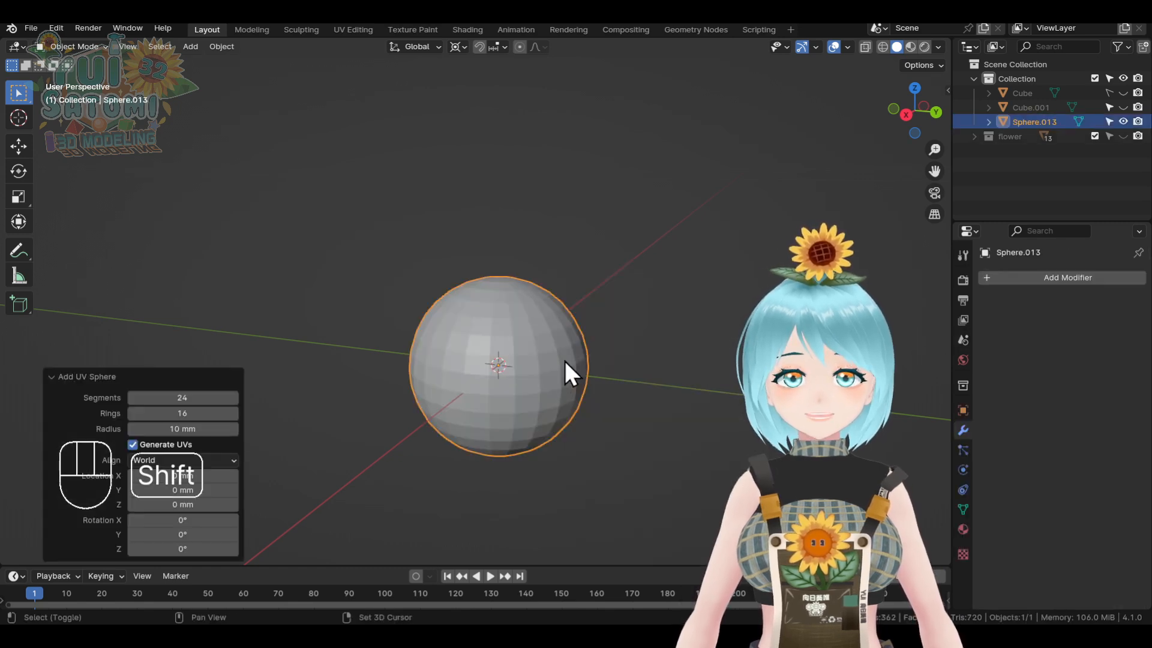
# - Flatten the sphere's mesh along the Y axis to a scale of about 0.576 in Edit Mode and return to Object Mode
pyautogui.moveTo(670, 371); pyautogui.dragTo(657, 377, button='middle')
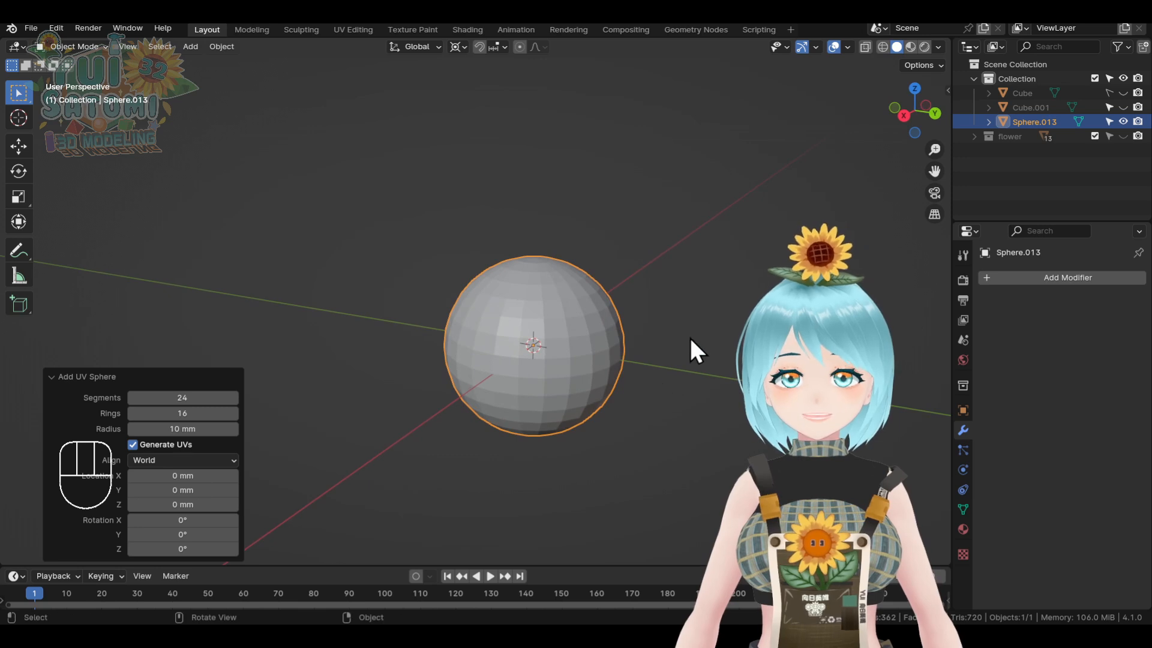
pyautogui.keyDown('shift'); pyautogui.moveTo(673, 338); pyautogui.dragTo(633, 345, button='middle'); pyautogui.keyUp('shift')
pyautogui.scroll(2, 644, 351)
pyautogui.moveTo(718, 334)
pyautogui.keyDown('shift'); pyautogui.mouseDown(button='middle')
pyautogui.moveTo(653, 332)
pyautogui.moveTo(737, 336)
pyautogui.mouseUp(button='middle'); pyautogui.keyUp('shift')
pyautogui.press('Tab')
pyautogui.press('s')
pyautogui.press('y')
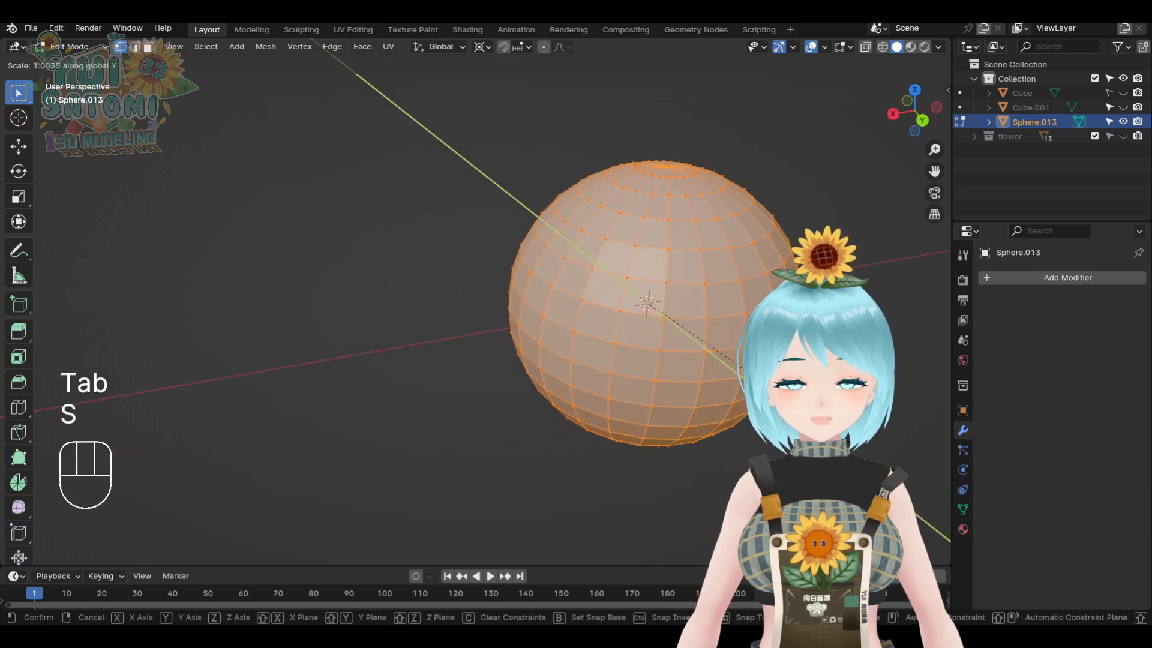
pyautogui.click(738, 351)
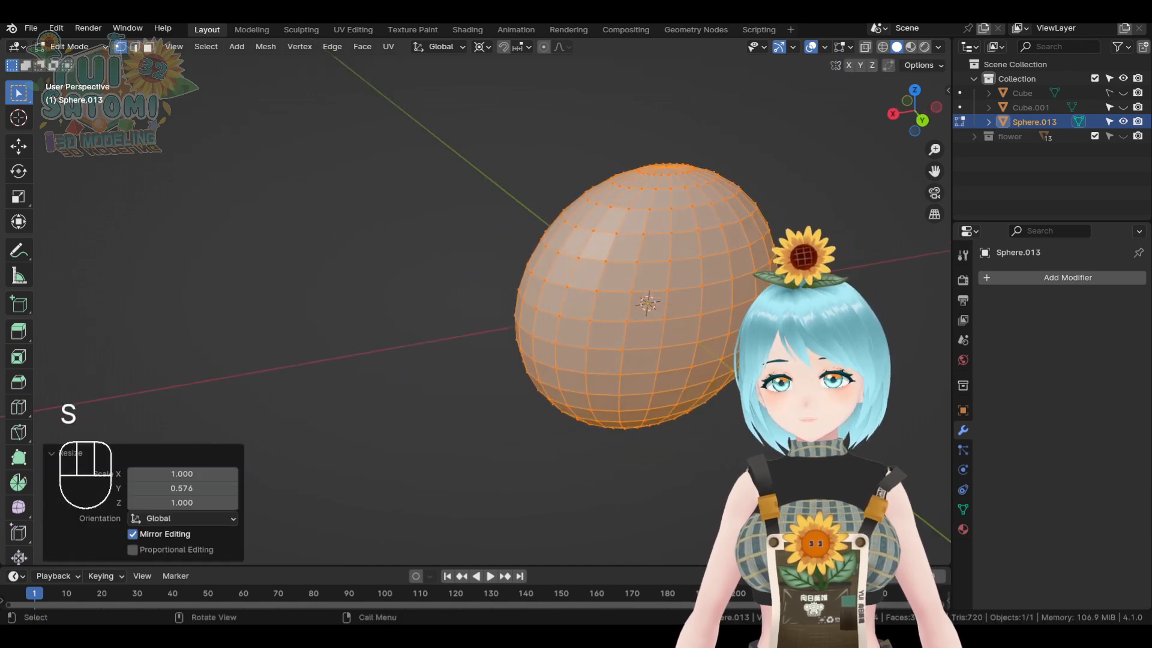
pyautogui.press('KP_1')
pyautogui.keyDown('shift'); pyautogui.moveTo(424, 410); pyautogui.dragTo(677, 324, button='middle'); pyautogui.keyUp('shift')
pyautogui.moveTo(625, 354); pyautogui.dragTo(693, 330, button='middle')
pyautogui.press('Tab')
pyautogui.click(477, 325)
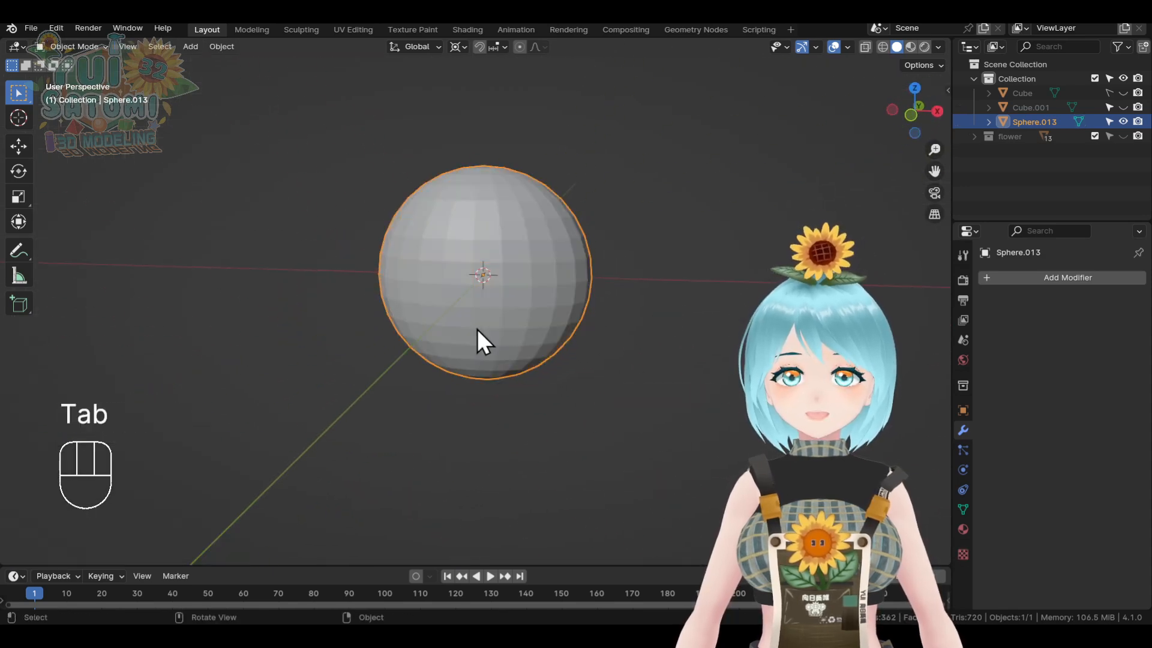
# - Add a second UV sphere with 24 segments, 16 rings and a 10 mm radius at the origin
pyautogui.keyDown('shift'); pyautogui.moveTo(547, 263); pyautogui.dragTo(624, 325, button='middle'); pyautogui.keyUp('shift')
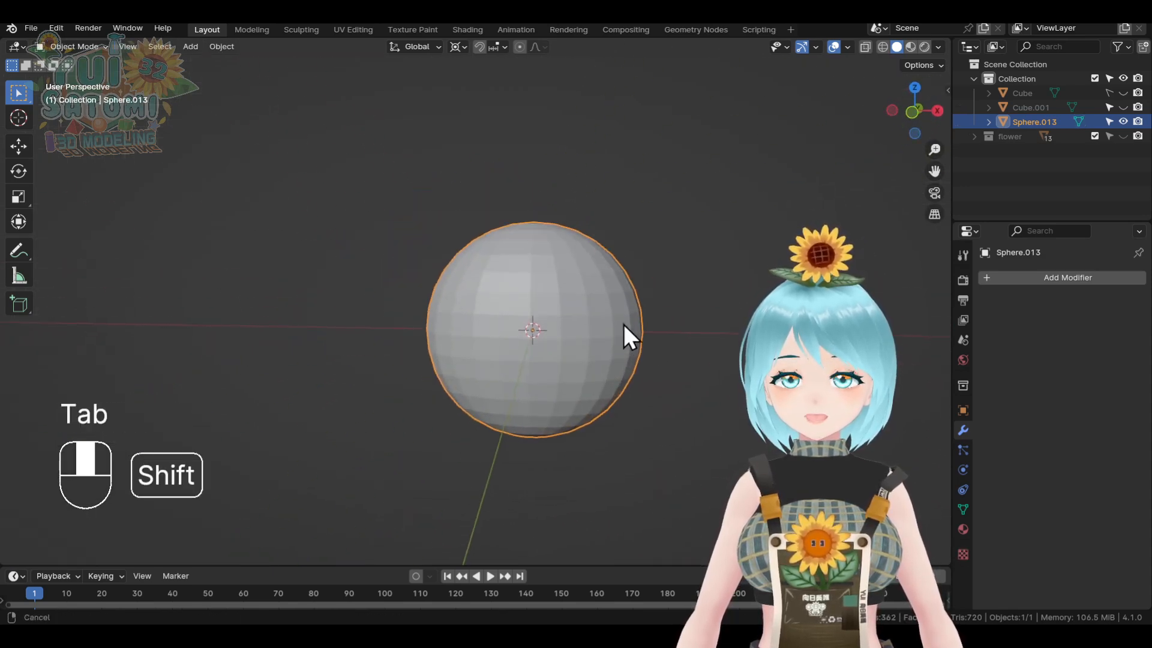
pyautogui.hotkey('shift', 'a')
pyautogui.moveTo(621, 300)
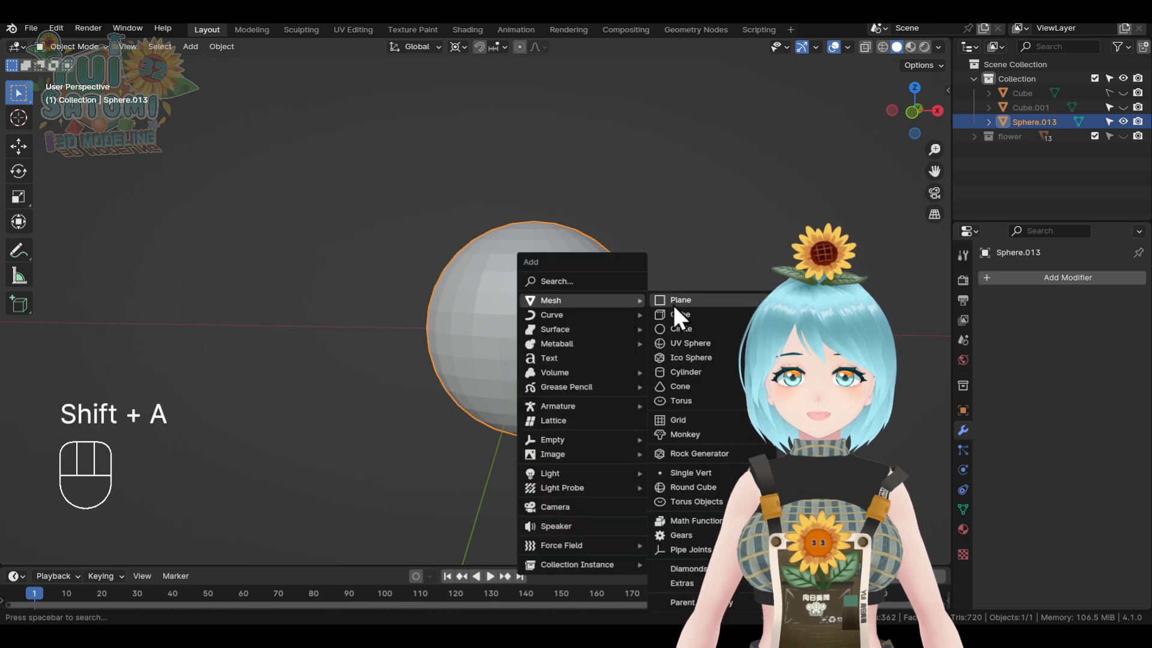
pyautogui.click(682, 346)
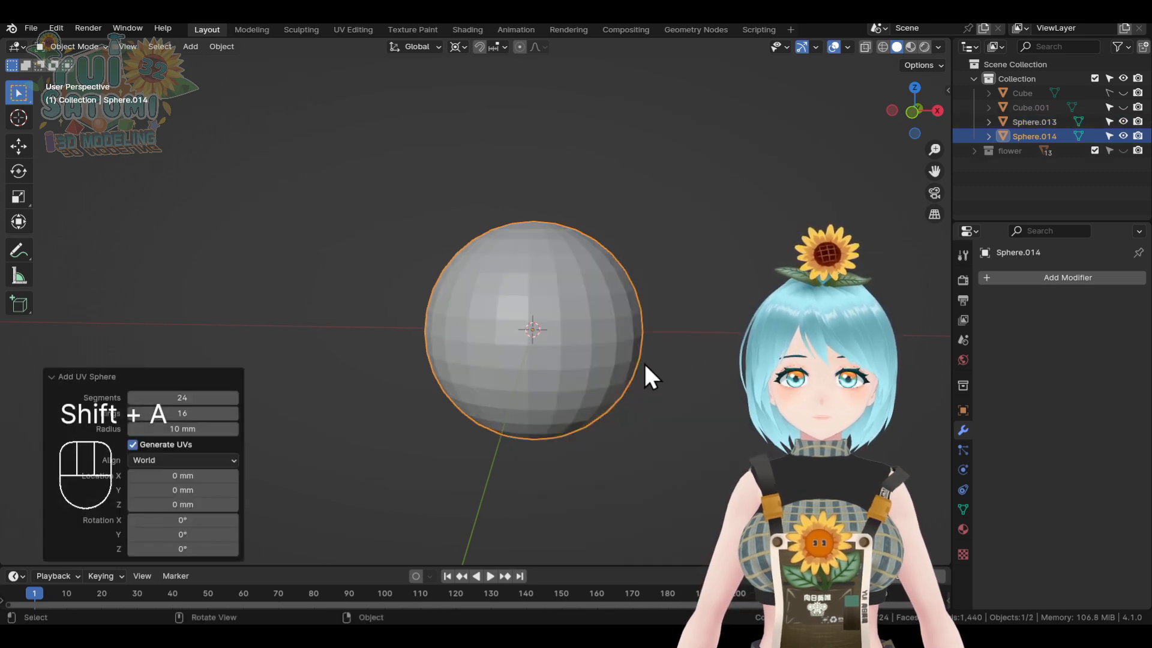
# - Move the second sphere's mesh up about 16 mm along the Z axis in Edit Mode, overlapping the first sphere's upper part
pyautogui.press('Tab')
pyautogui.press('KP_1')
pyautogui.keyDown('shift'); pyautogui.moveTo(643, 363); pyautogui.dragTo(664, 386, button='middle'); pyautogui.keyUp('shift')
pyautogui.press('g')
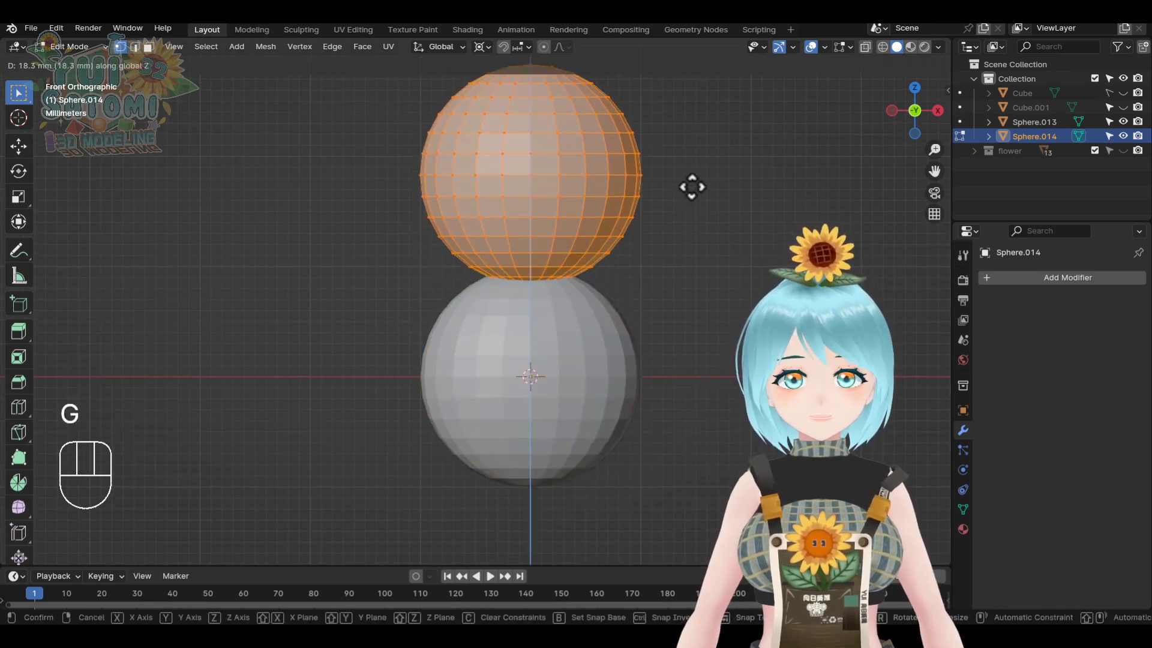
pyautogui.click(682, 213)
# - Scale the upper sphere's mesh to about 0.565 along X and 0.302 along Y, and return to Object Mode
pyautogui.press('s')
pyautogui.press('x')
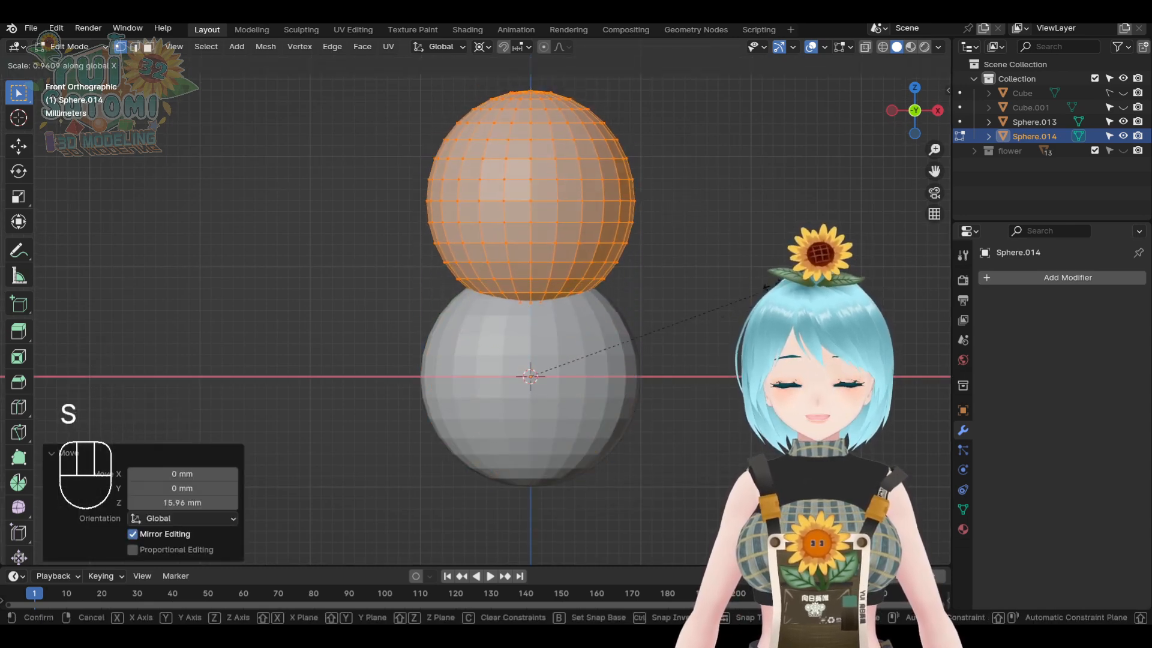
pyautogui.click(649, 269)
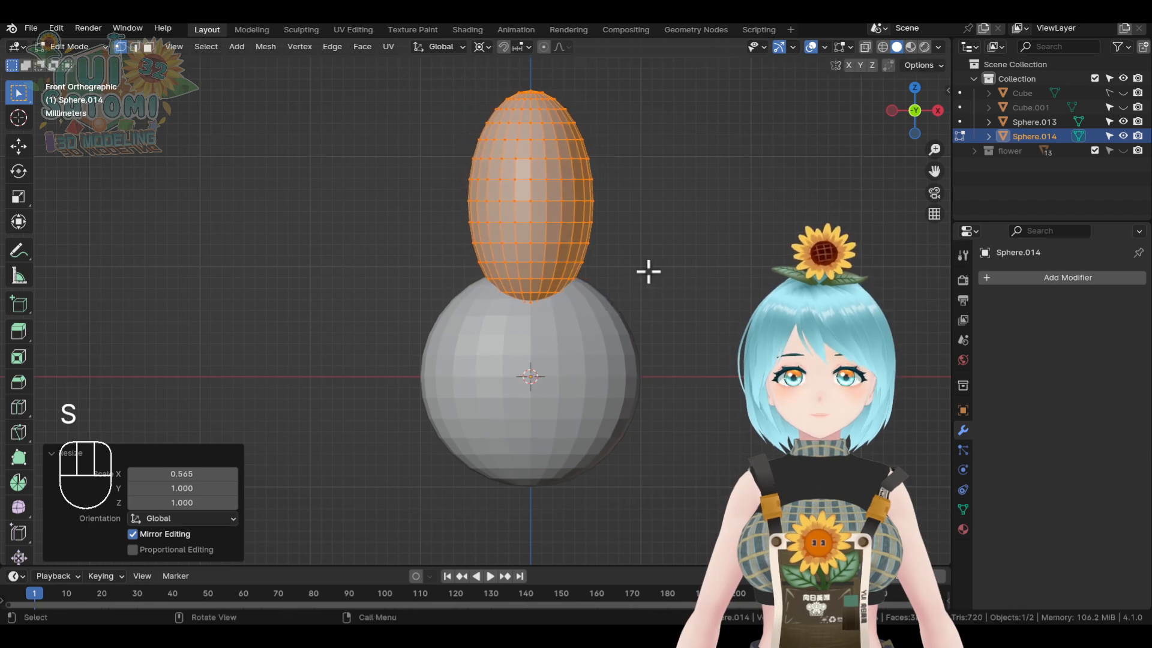
pyautogui.press('KP_3')
pyautogui.press('s')
pyautogui.press('y')
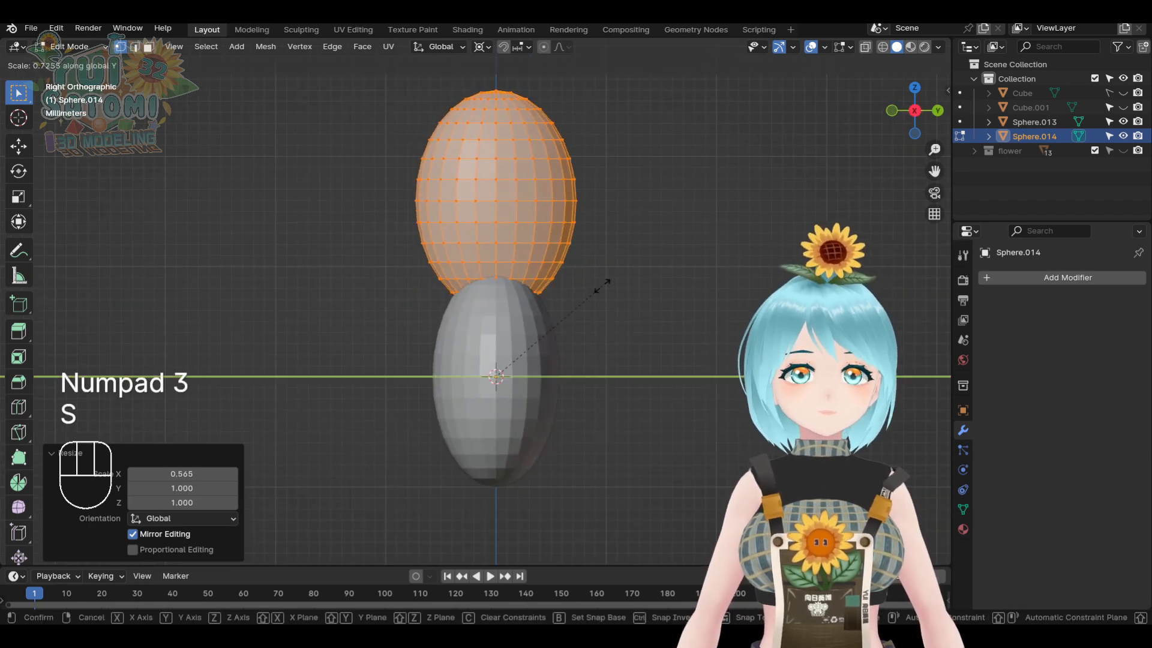
pyautogui.click(501, 319)
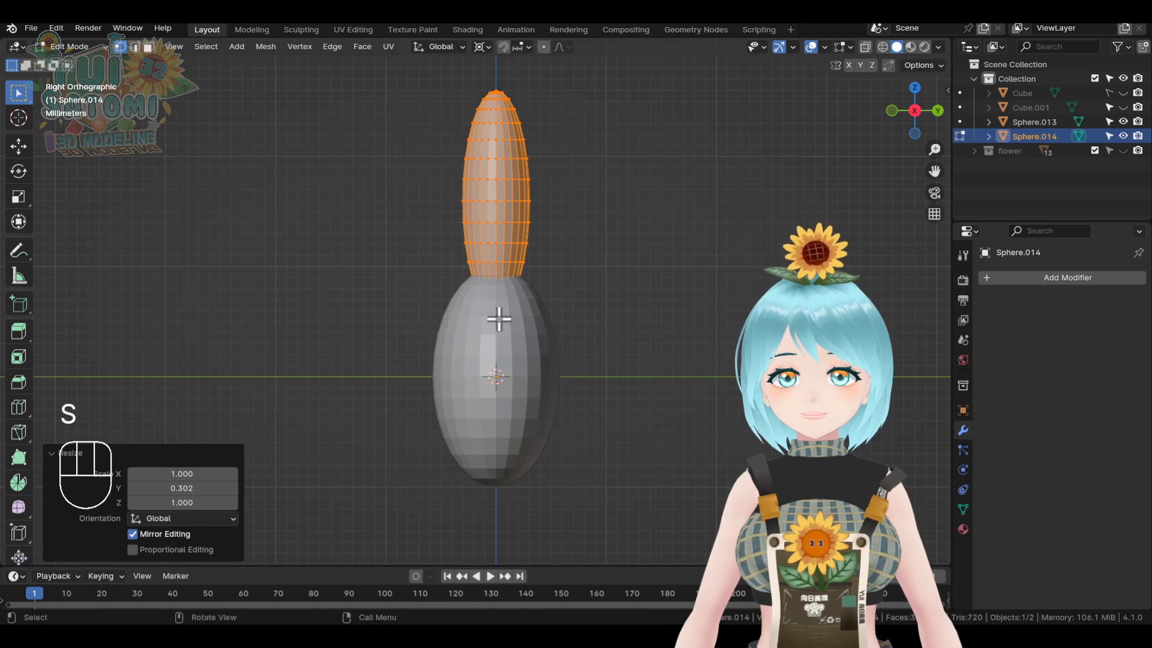
pyautogui.press('KP_1')
pyautogui.press('Tab')
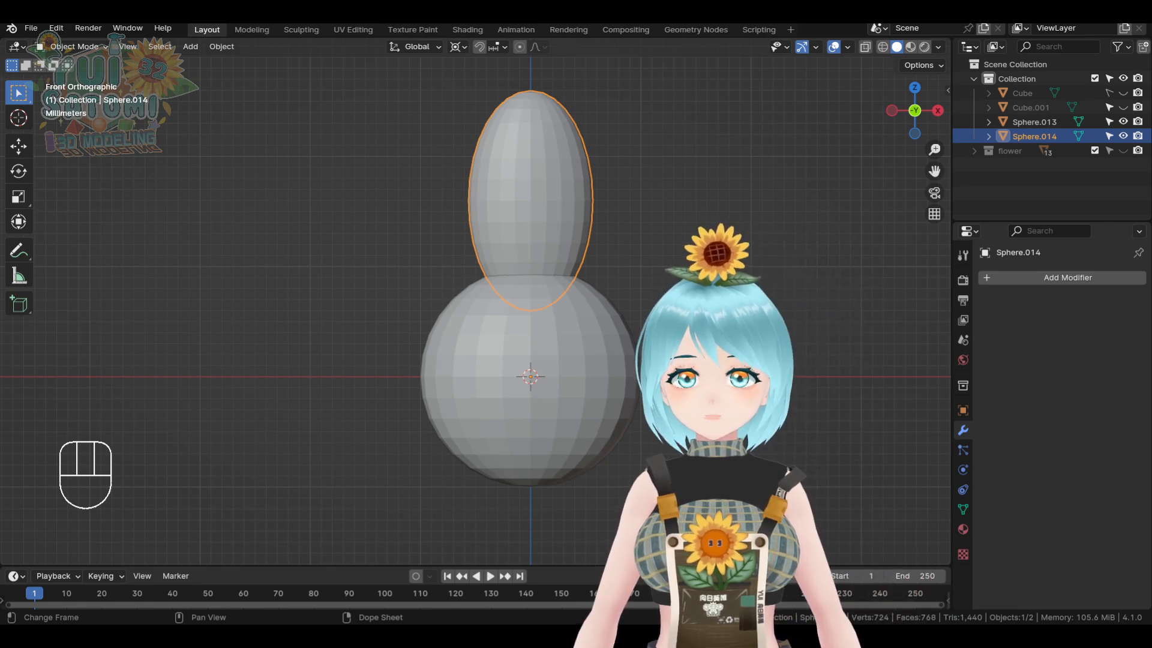
# - Add a Multiresolution modifier to the lower sphere and subdivide it to level 4
pyautogui.click(542, 390)
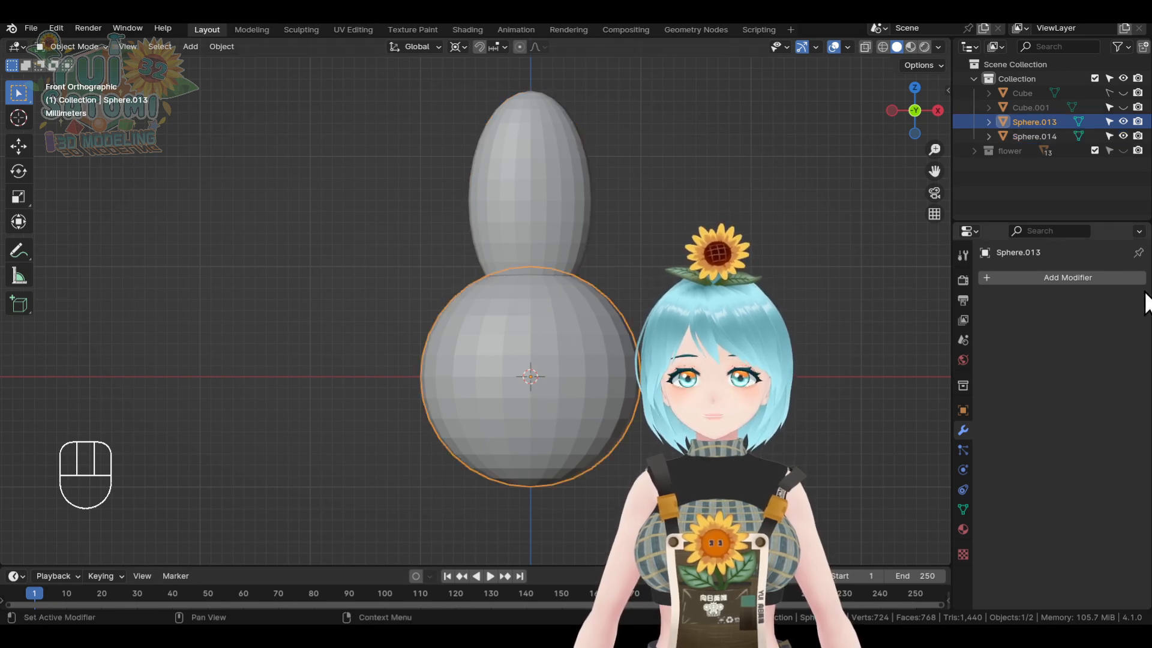
pyautogui.click(1053, 280)
pyautogui.moveTo(1052, 279)
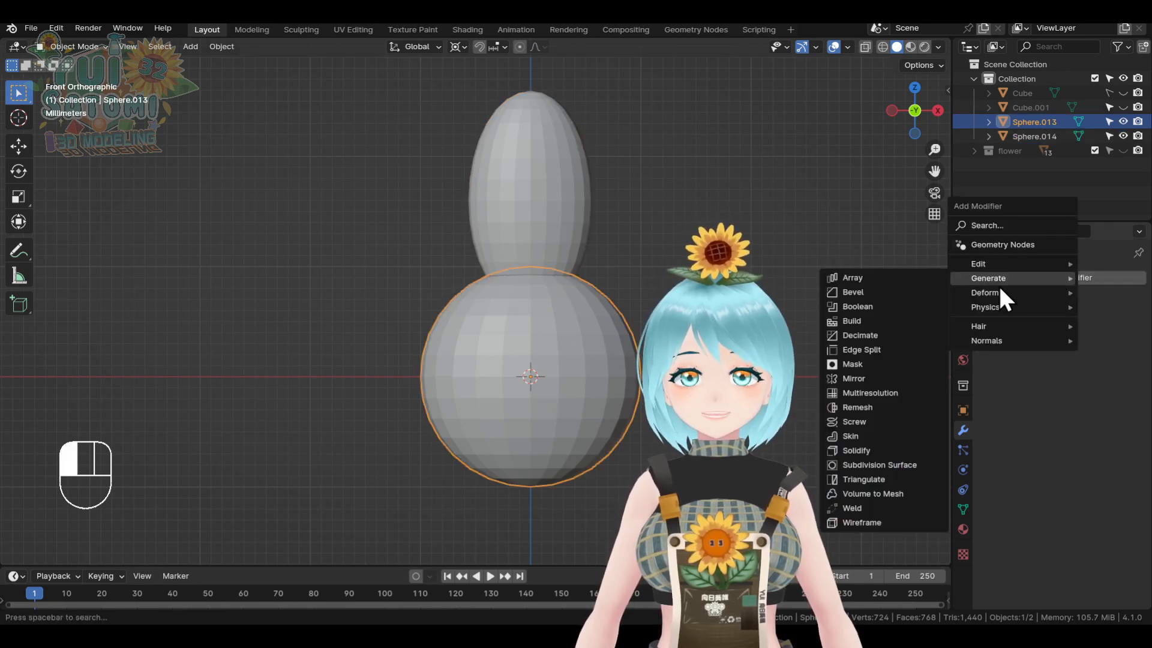
pyautogui.click(842, 394)
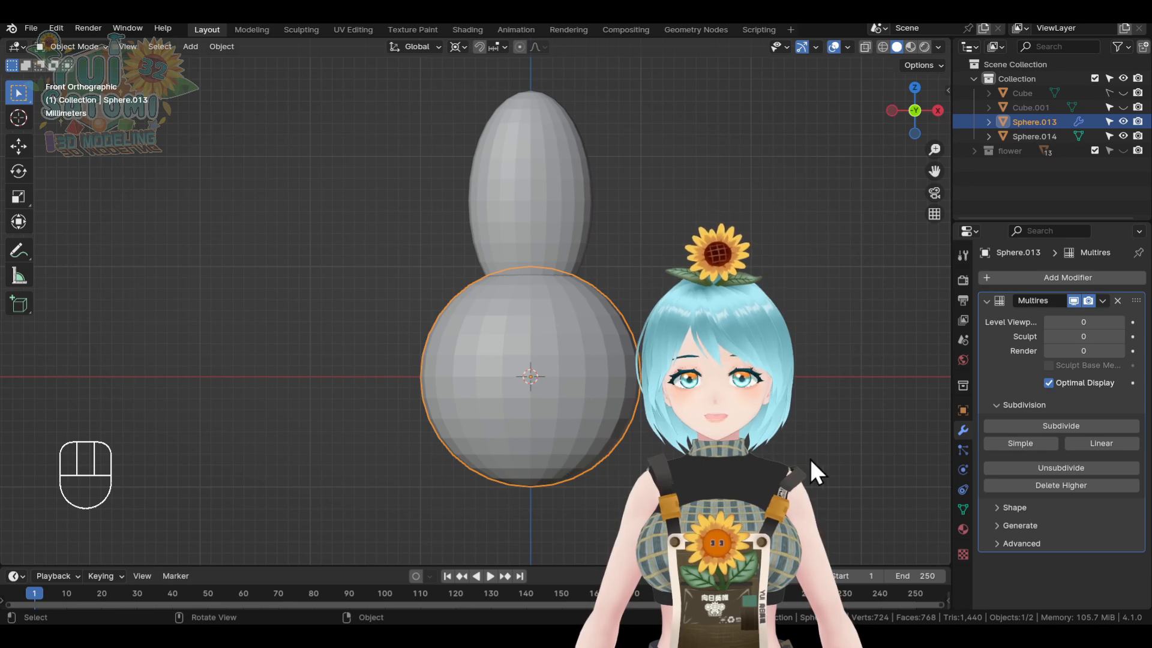
pyautogui.click(1018, 426)
pyautogui.click(1018, 427)
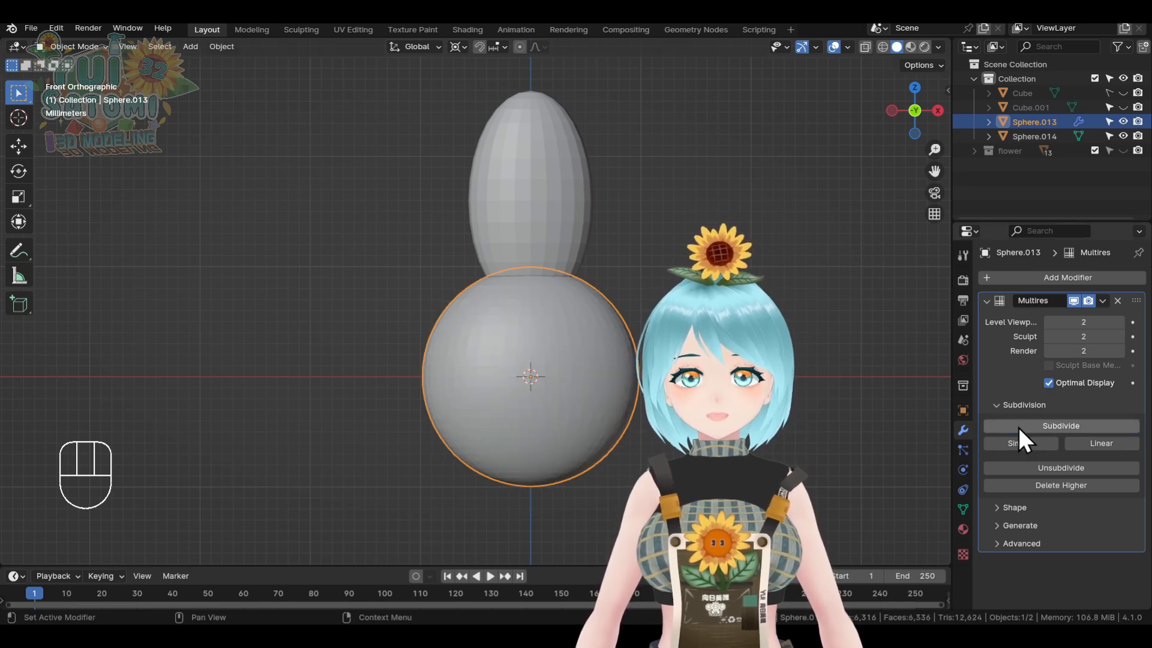
pyautogui.click(1018, 426)
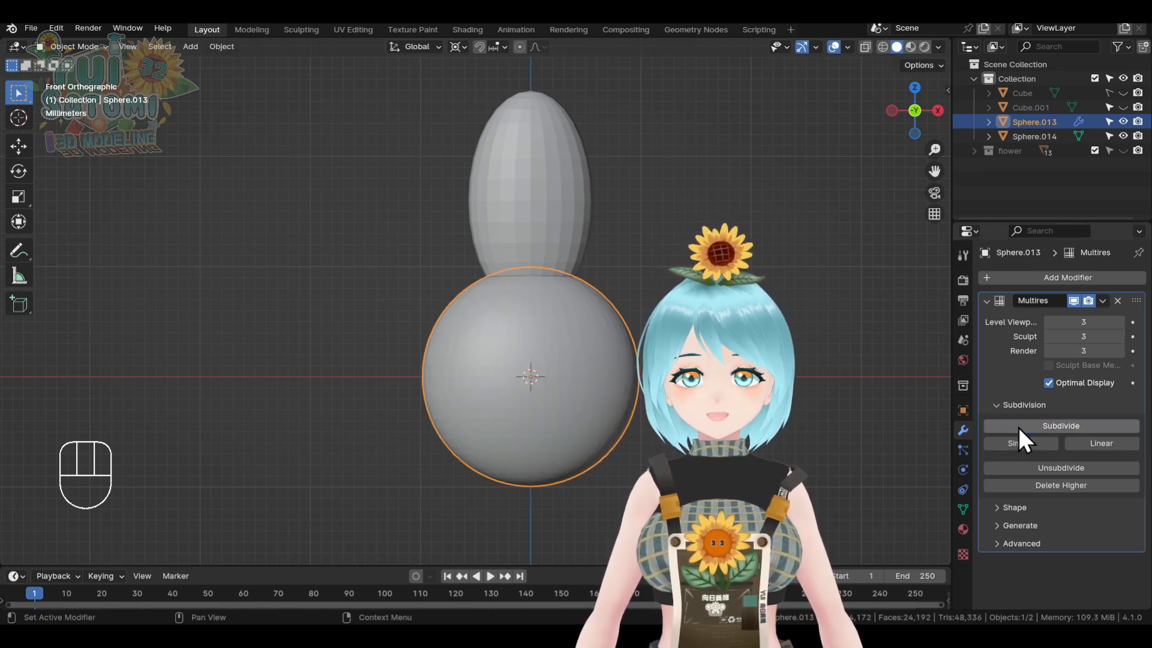
pyautogui.click(1017, 426)
# - Put the lower sphere in Sculpt Mode and carve two parallel diagonal grooves across its upper front with the Draw Sharp brush
pyautogui.scroll(1, 585, 420)
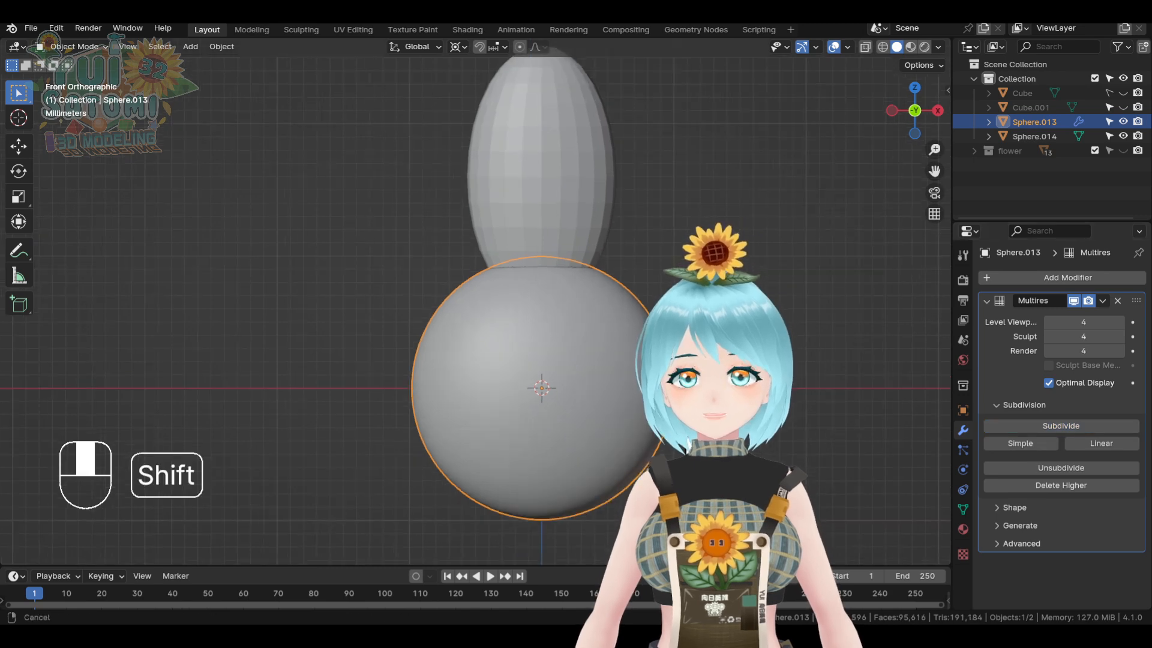
pyautogui.keyDown('shift'); pyautogui.moveTo(589, 430); pyautogui.dragTo(590, 368, button='middle'); pyautogui.keyUp('shift')
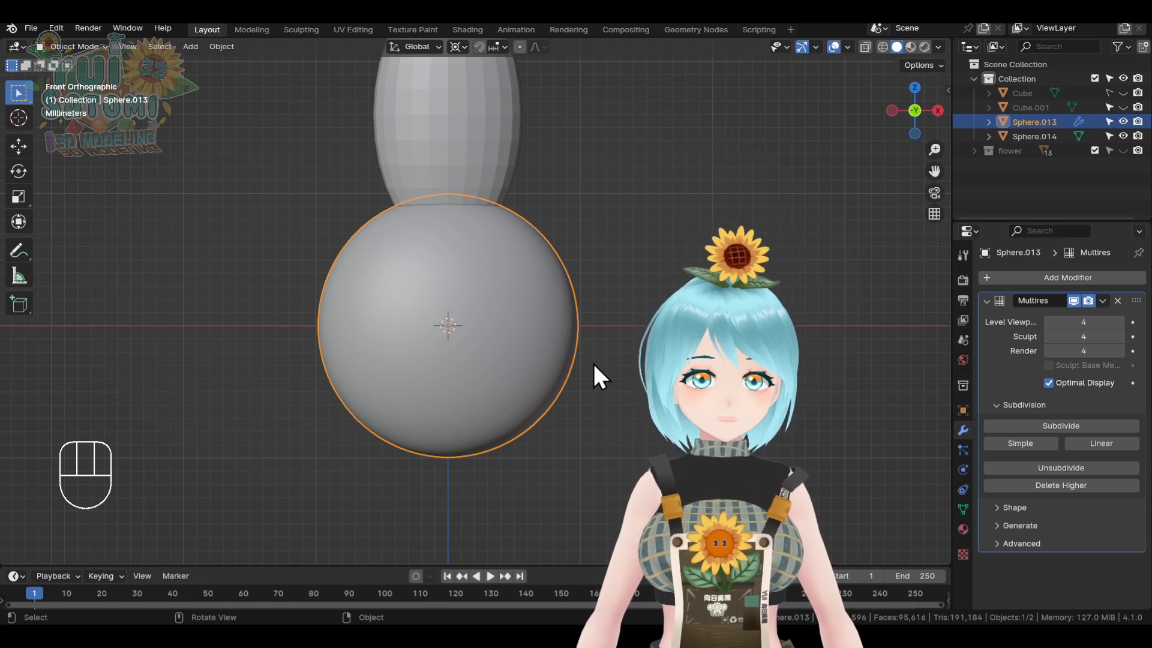
pyautogui.press('Tab')
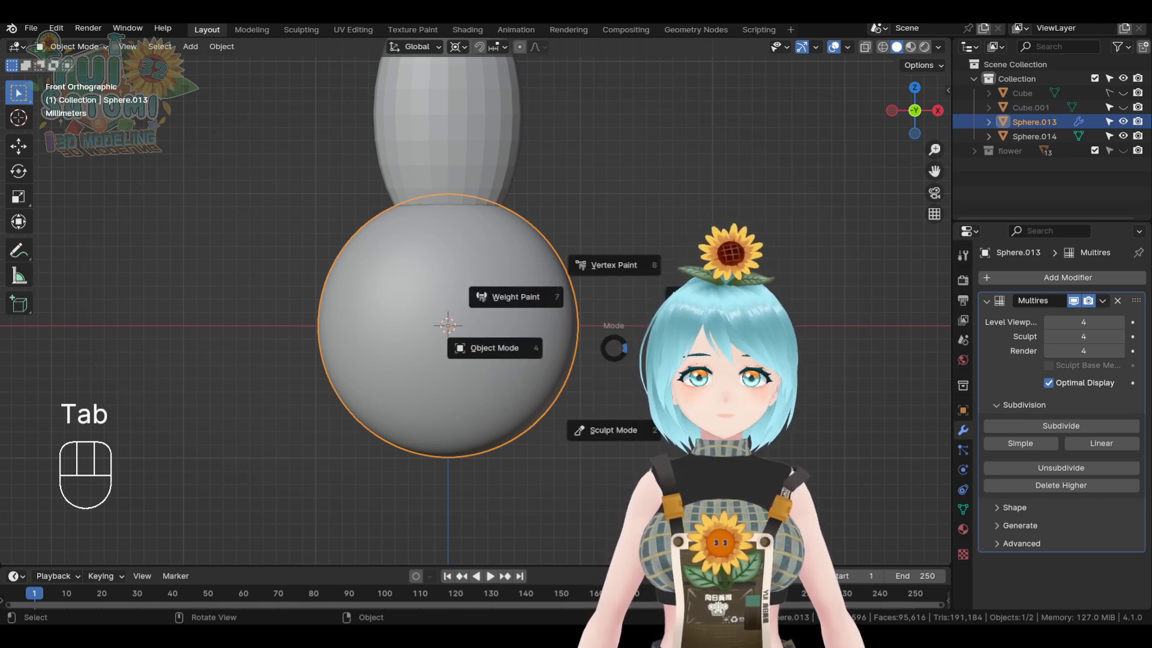
pyautogui.click(653, 430)
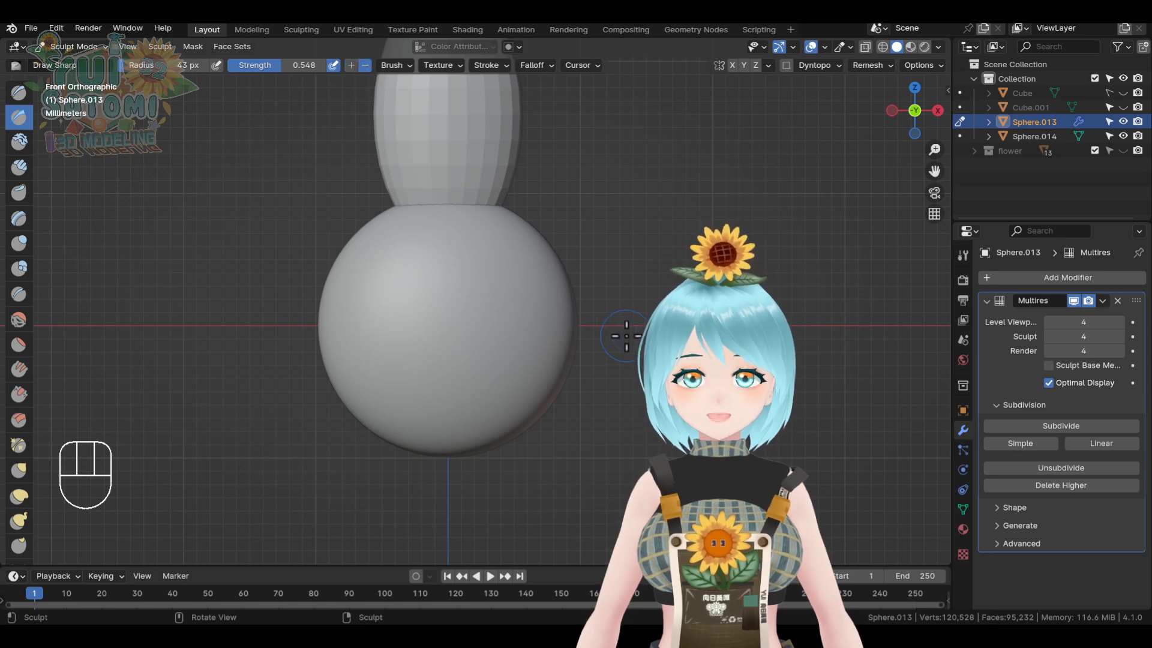
pyautogui.scroll(2, 623, 334)
pyautogui.keyDown('shift'); pyautogui.moveTo(609, 330); pyautogui.dragTo(678, 329, button='middle'); pyautogui.keyUp('shift')
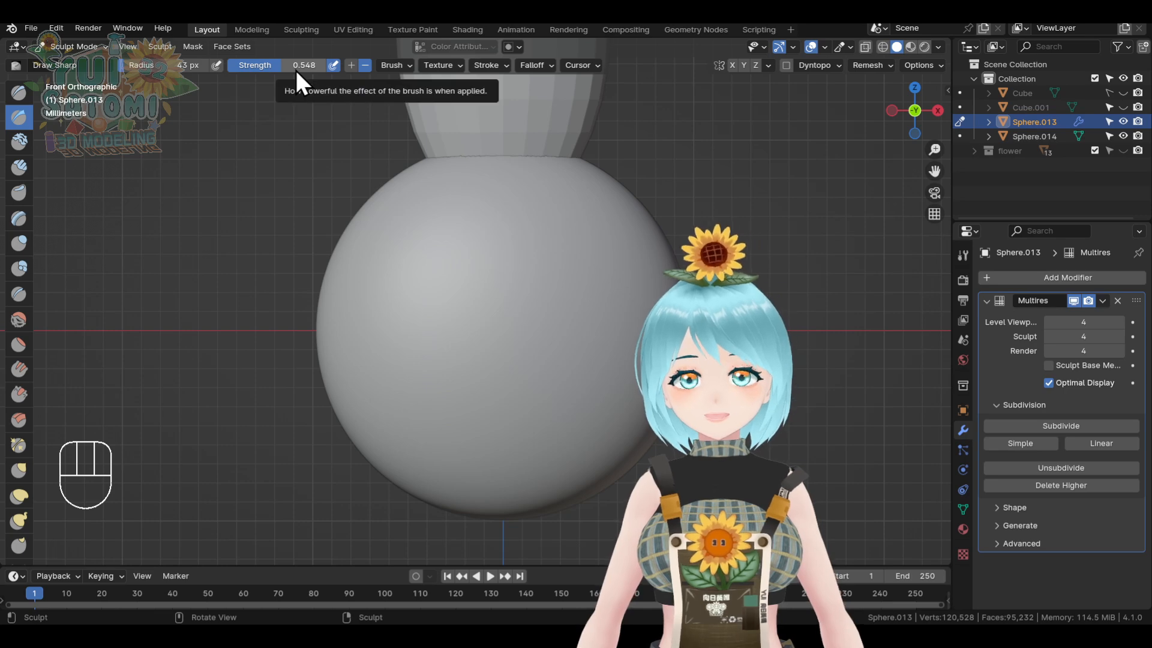
pyautogui.moveTo(588, 167); pyautogui.dragTo(559, 191)
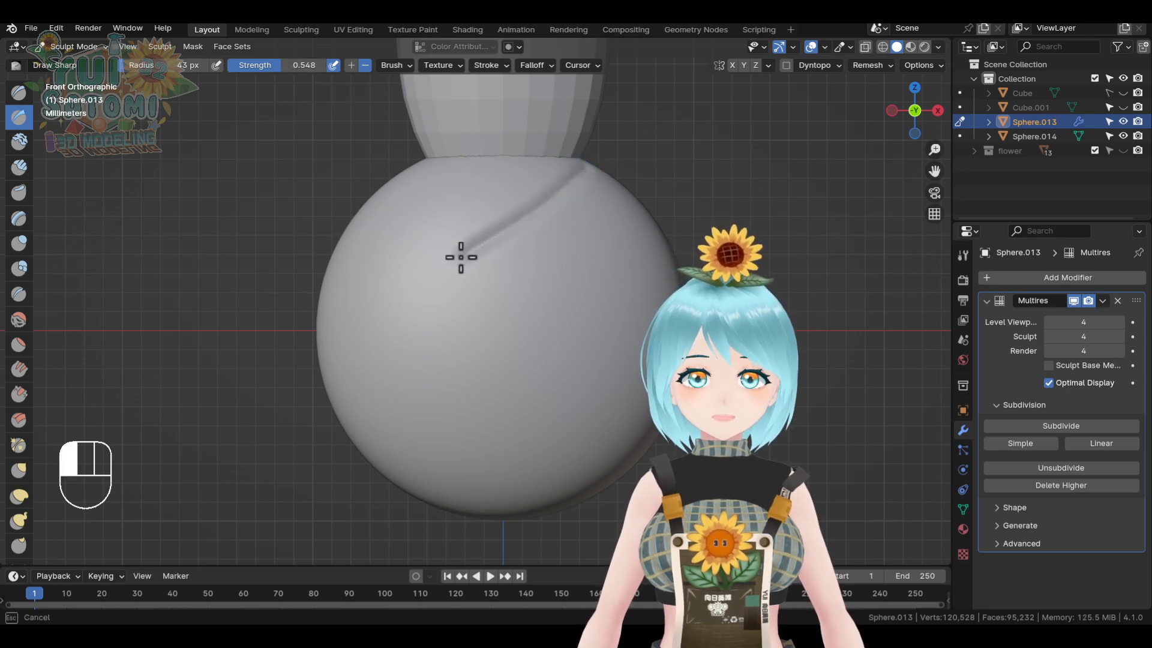
pyautogui.moveTo(296, 330); pyautogui.dragTo(354, 313)
pyautogui.moveTo(663, 239); pyautogui.dragTo(300, 396)
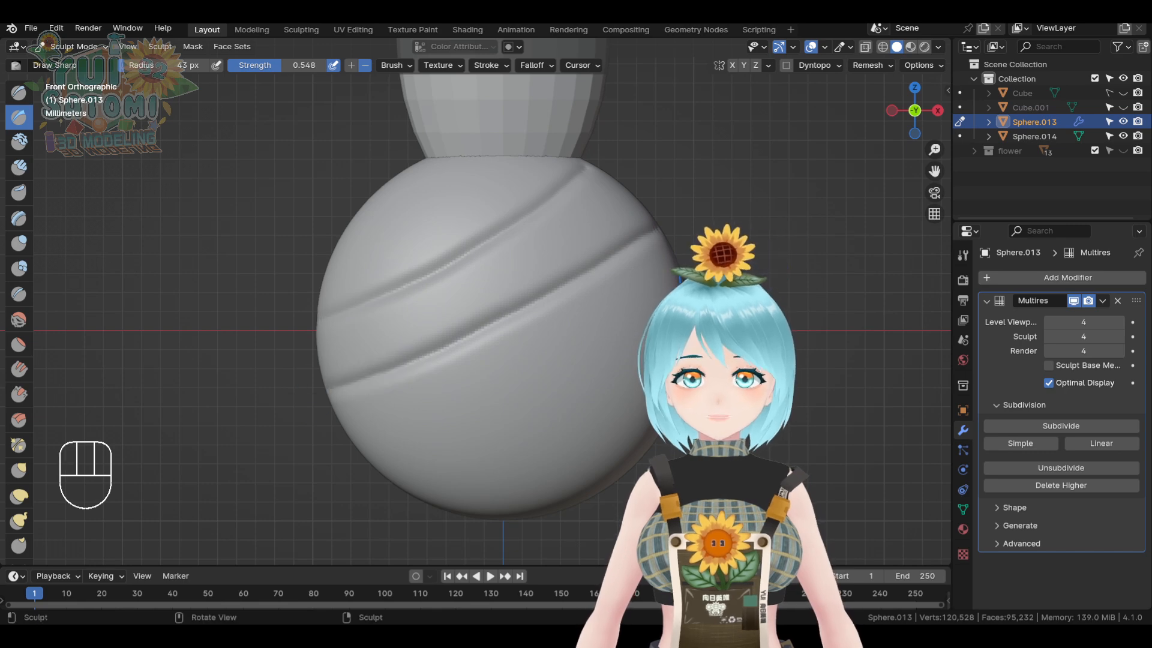
# - Carve more parallel grooves and crossing diagonals over the lower sphere's front to form a crosshatch pattern, undoing unwanted strokes
pyautogui.moveTo(660, 297); pyautogui.dragTo(384, 420)
pyautogui.hotkey('ctrl', 'z')
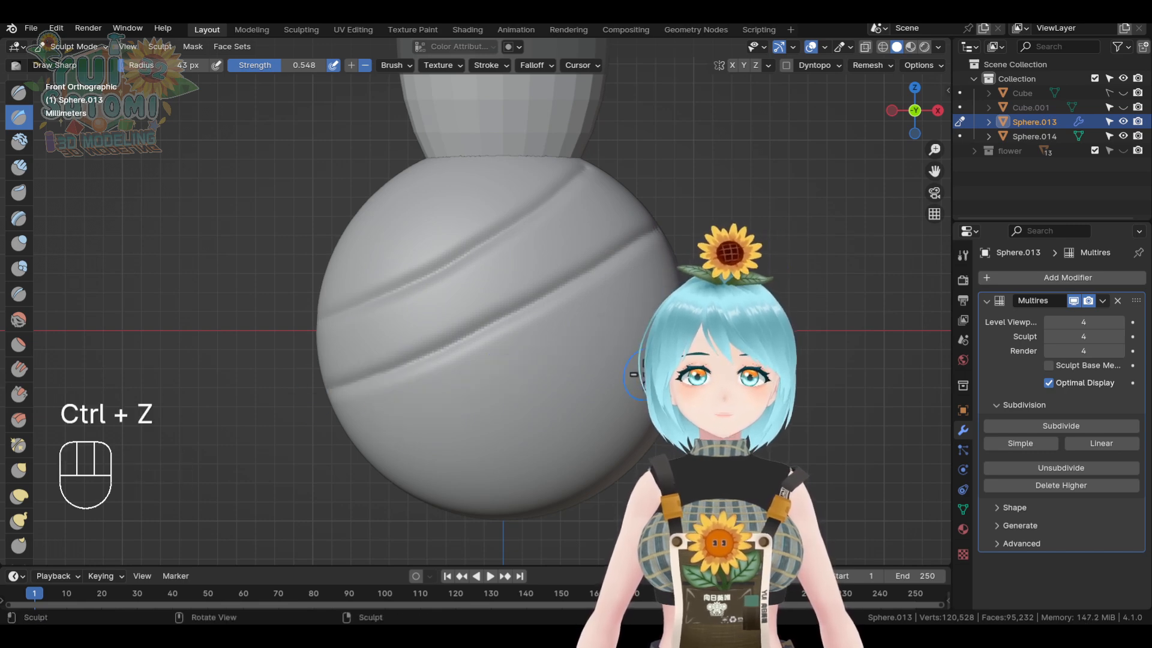
pyautogui.moveTo(678, 298)
pyautogui.mouseDown()
pyautogui.moveTo(354, 506)
pyautogui.moveTo(360, 452)
pyautogui.mouseUp()
pyautogui.hotkey('ctrl', 'z')
pyautogui.moveTo(660, 393); pyautogui.dragTo(431, 505)
pyautogui.moveTo(489, 158)
pyautogui.mouseDown()
pyautogui.moveTo(522, 234)
pyautogui.moveTo(663, 351)
pyautogui.mouseUp()
pyautogui.hotkey('ctrl', 'z')
pyautogui.hotkey('ctrl', 'z')
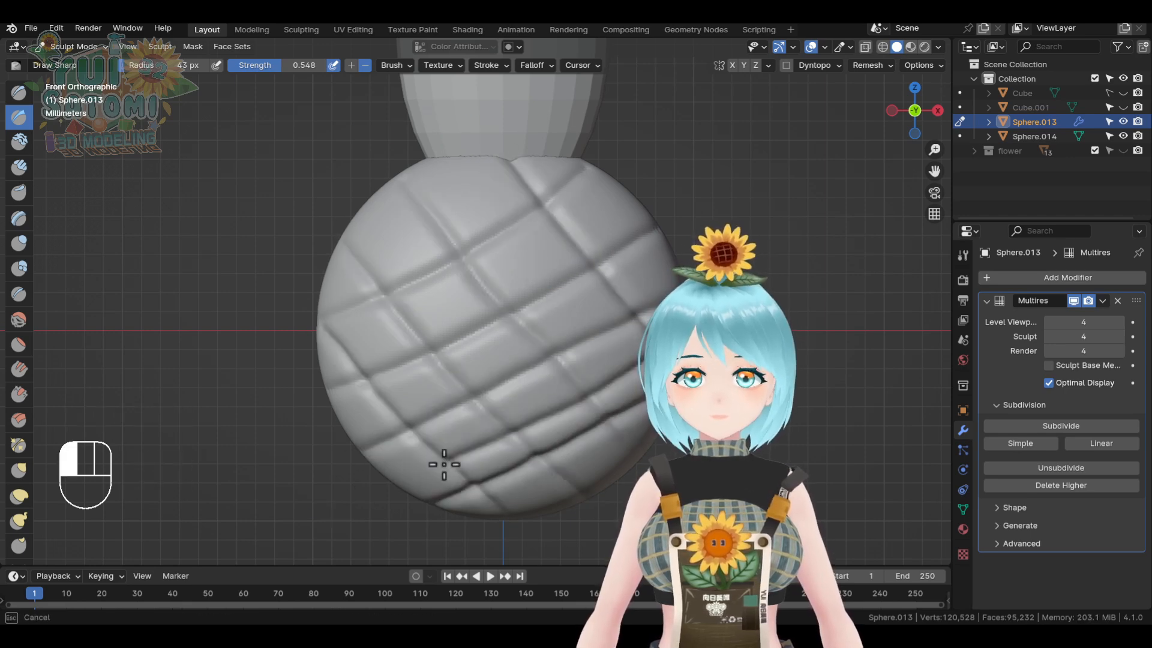
pyautogui.hotkey('ctrl', 'z')
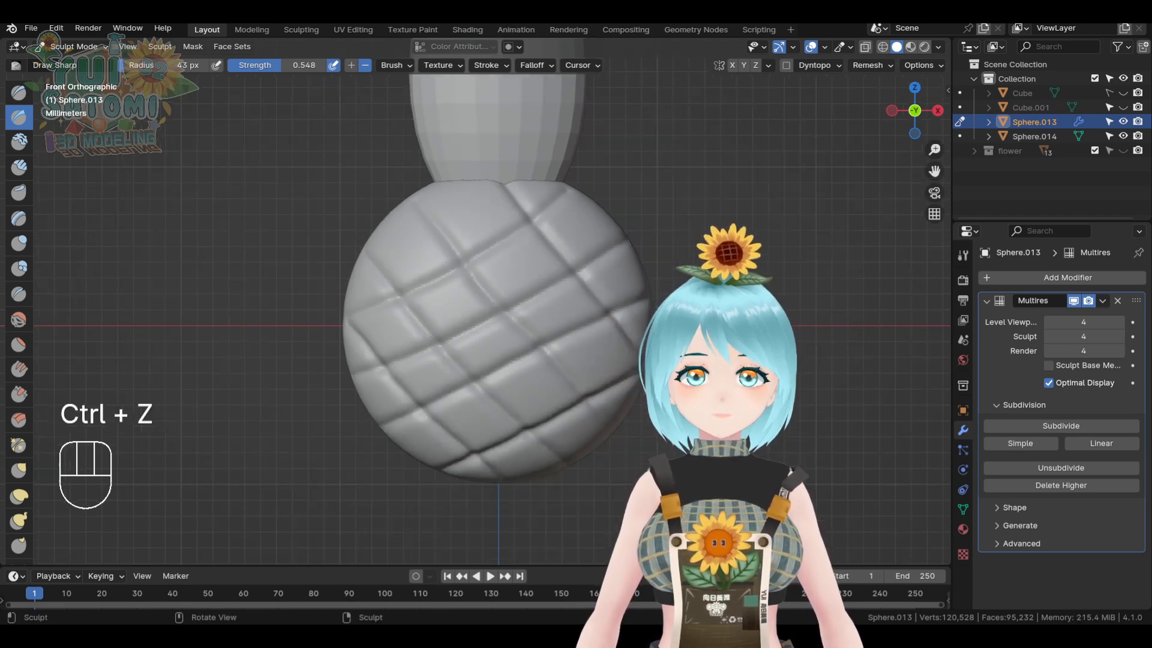
# - Return the crosshatched lower sphere to Object Mode
pyautogui.scroll(-1, 385, 244)
pyautogui.keyDown('shift'); pyautogui.moveTo(386, 244); pyautogui.dragTo(399, 313, button='middle'); pyautogui.keyUp('shift')
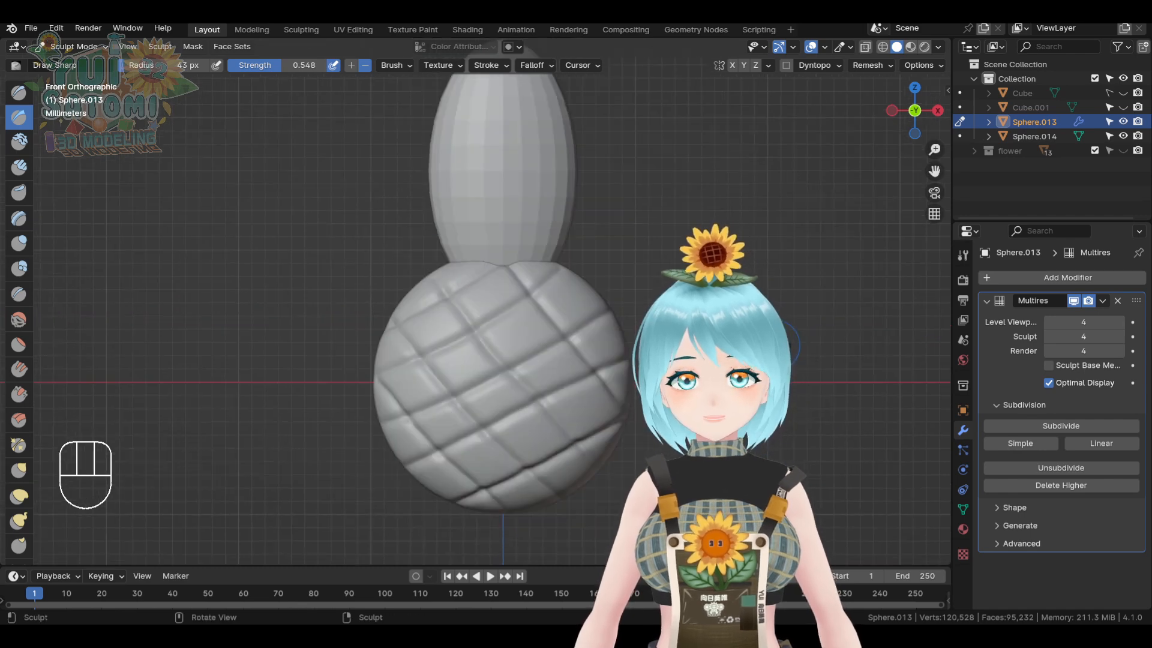
pyautogui.press('Tab')
pyautogui.click(527, 340)
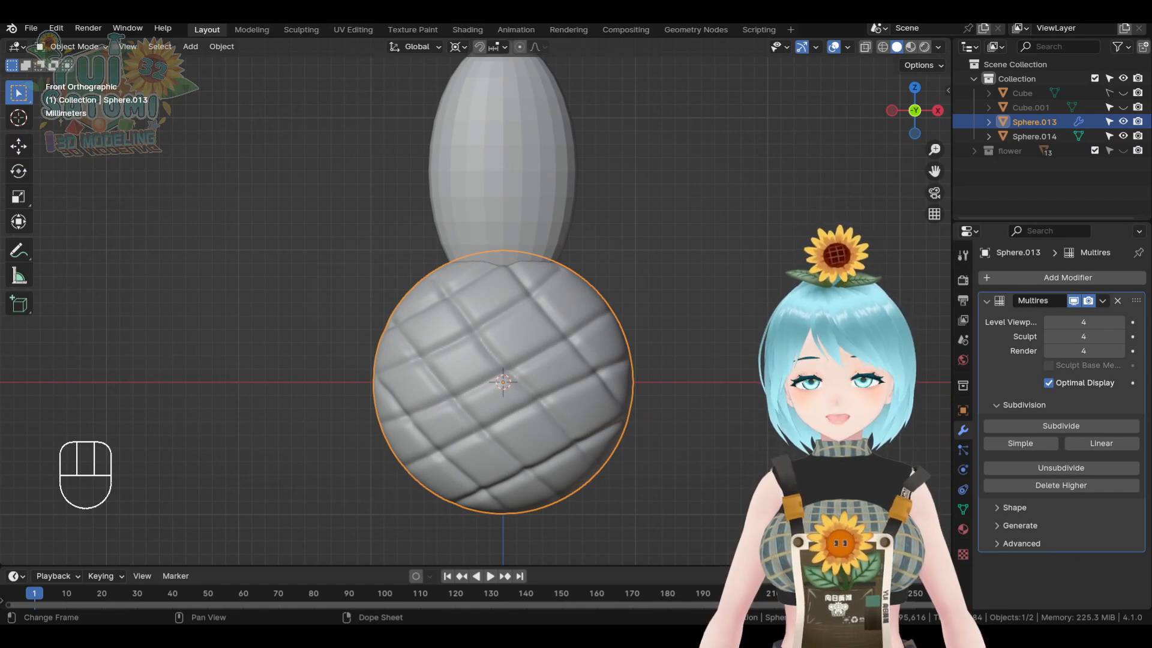
# - Add a Multiresolution modifier to the upper elongated sphere and subdivide it to level 4
pyautogui.click(536, 189)
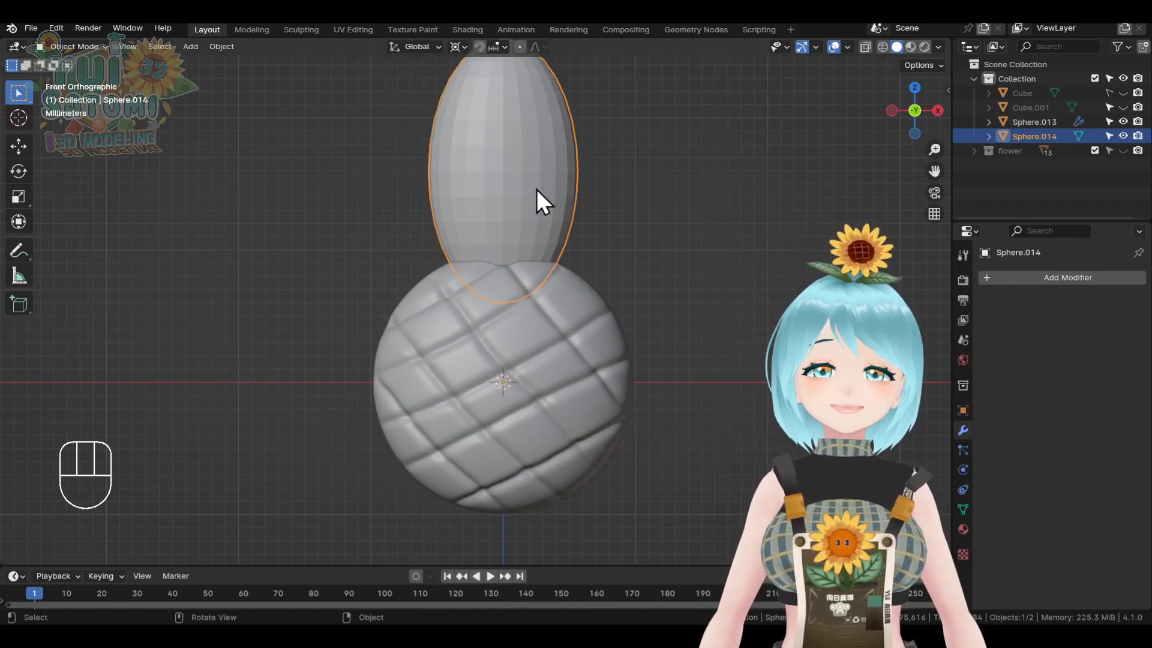
pyautogui.keyDown('shift'); pyautogui.moveTo(536, 189); pyautogui.dragTo(676, 299, button='middle'); pyautogui.keyUp('shift')
pyautogui.moveTo(751, 352); pyautogui.dragTo(742, 388, button='middle')
pyautogui.keyDown('shift'); pyautogui.moveTo(742, 388); pyautogui.dragTo(671, 358, button='middle'); pyautogui.keyUp('shift')
pyautogui.click(1067, 278)
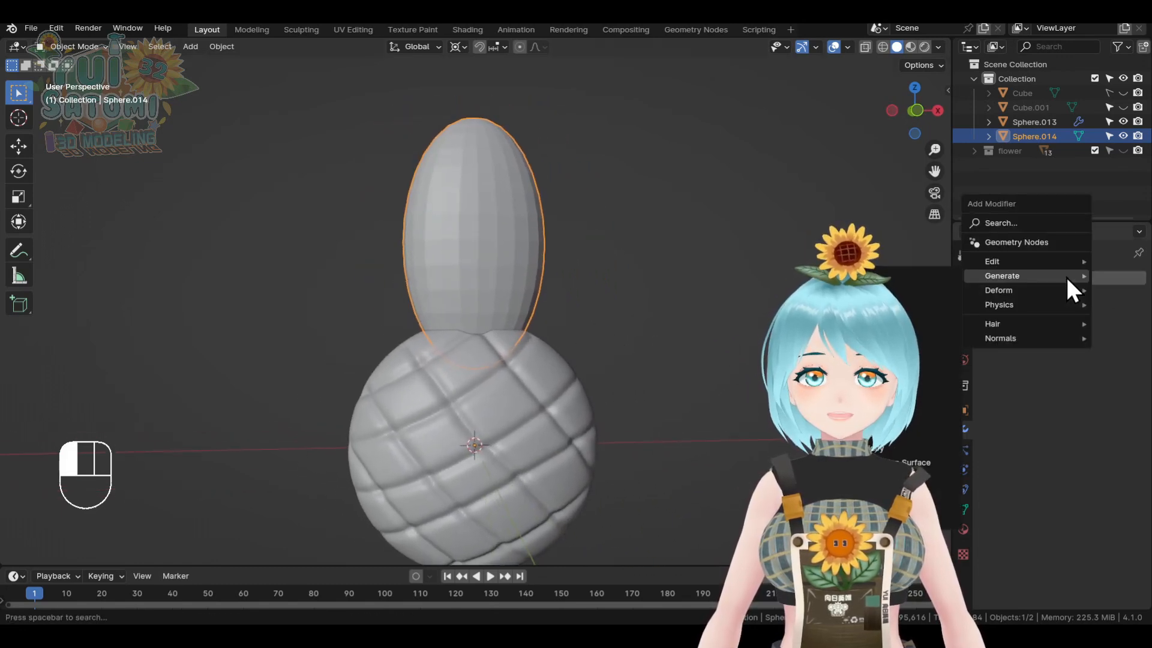
pyautogui.click(927, 391)
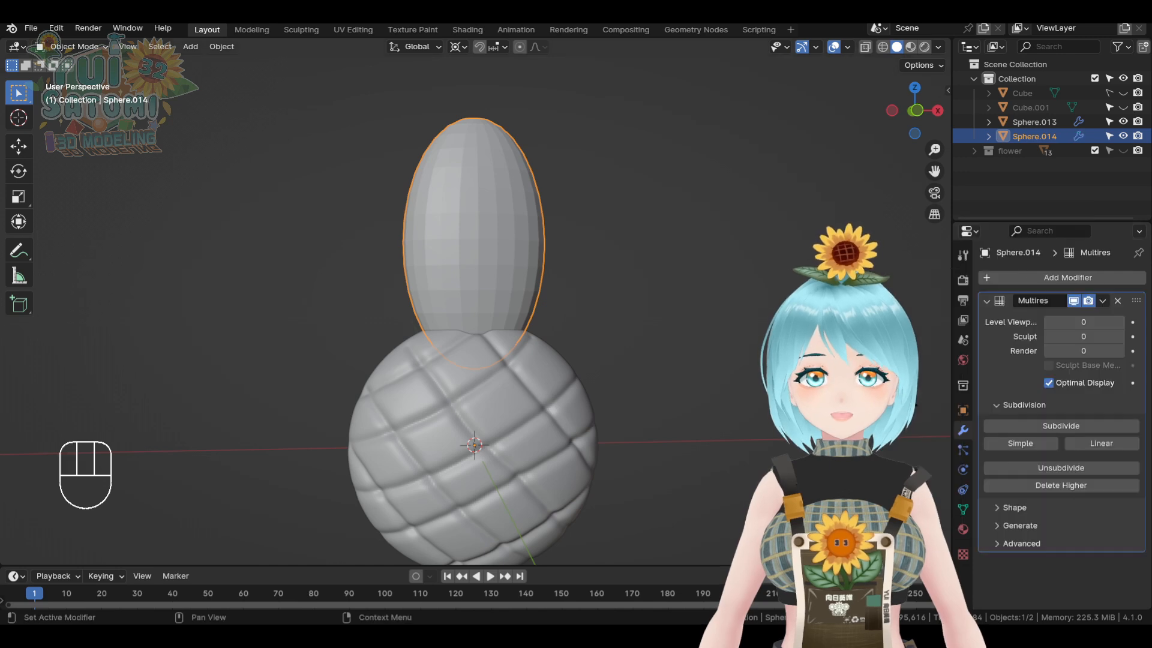
pyautogui.click(1052, 426)
pyautogui.click(1052, 426)
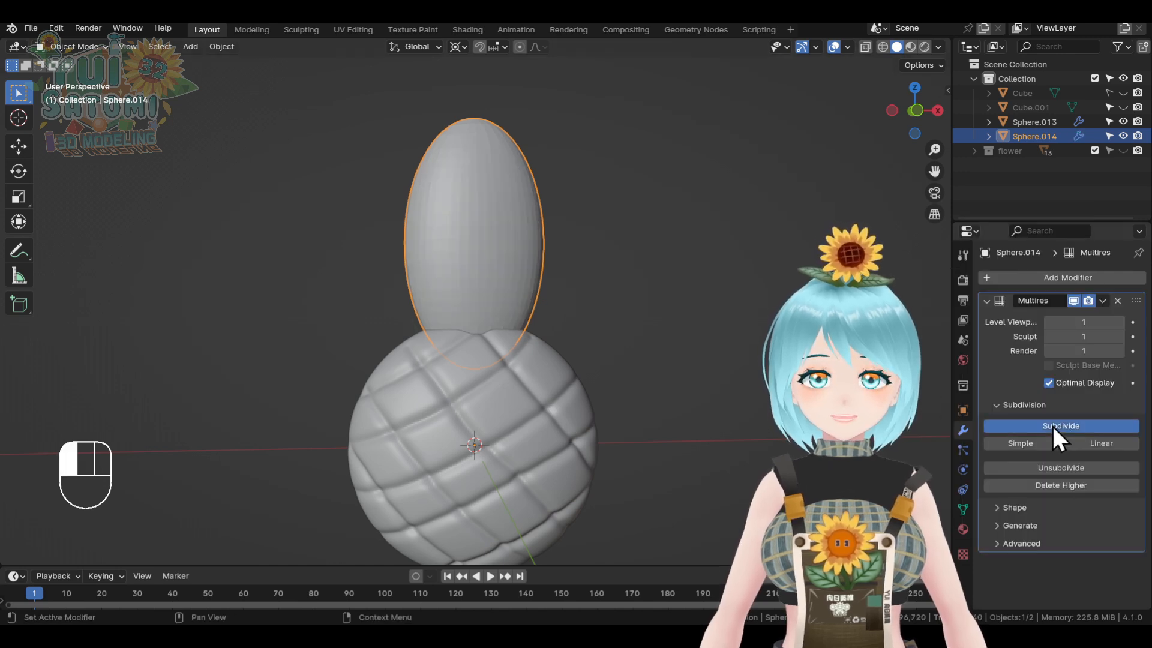
pyautogui.click(1052, 427)
pyautogui.click(1053, 426)
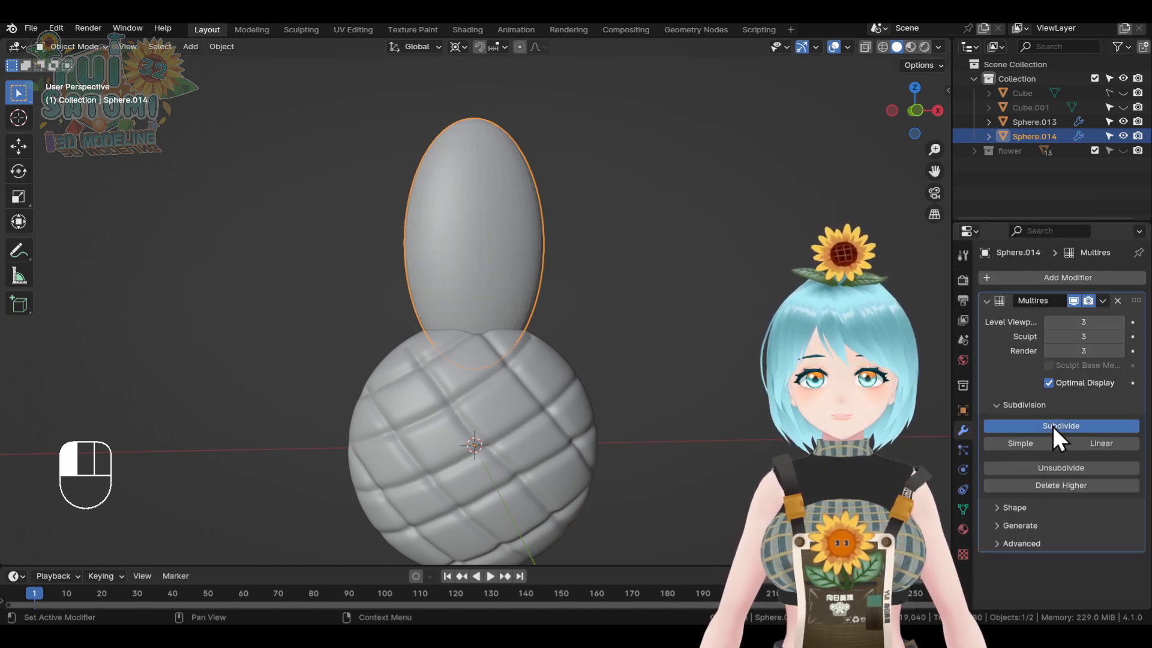
# - Switch the upper elongated sphere to Sculpt Mode
pyautogui.moveTo(675, 310); pyautogui.dragTo(633, 335, button='middle')
pyautogui.press('Tab')
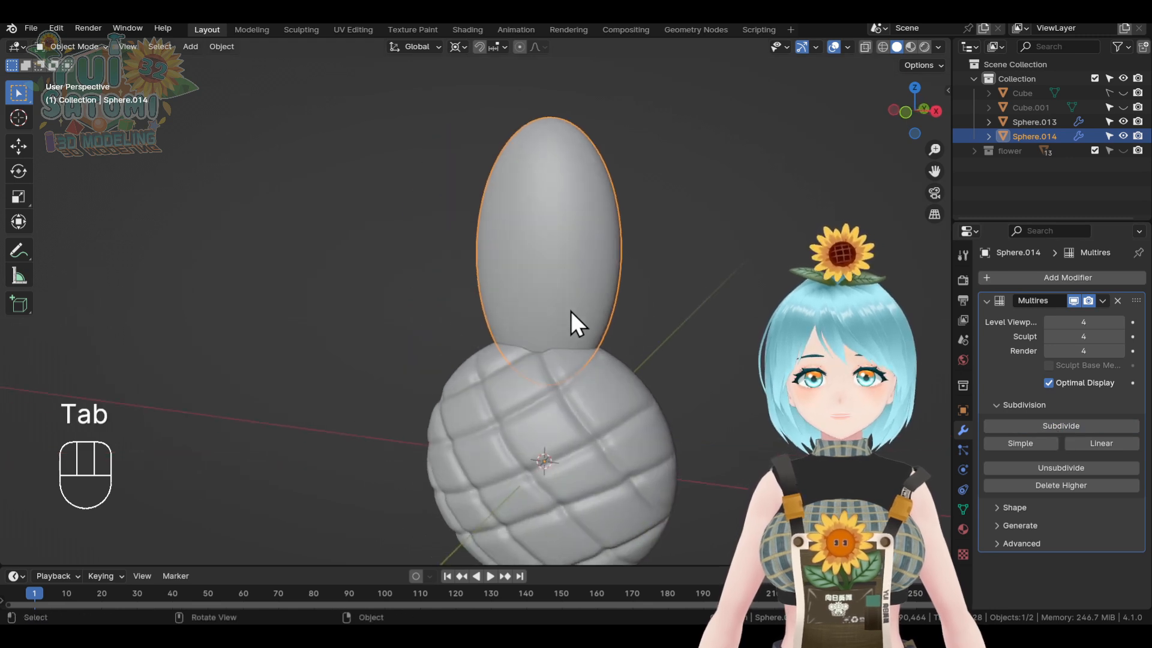
pyautogui.click(697, 309)
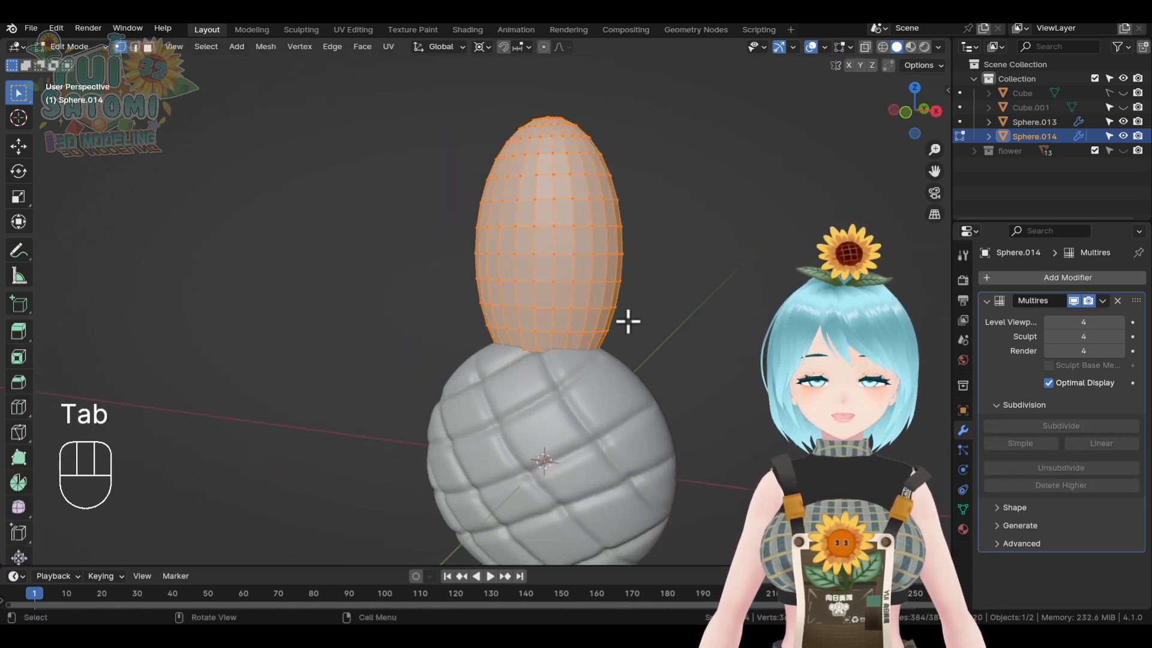
pyautogui.press('Tab')
pyautogui.click(601, 431)
pyautogui.keyDown('shift'); pyautogui.moveTo(600, 391); pyautogui.dragTo(449, 351, button='middle'); pyautogui.keyUp('shift')
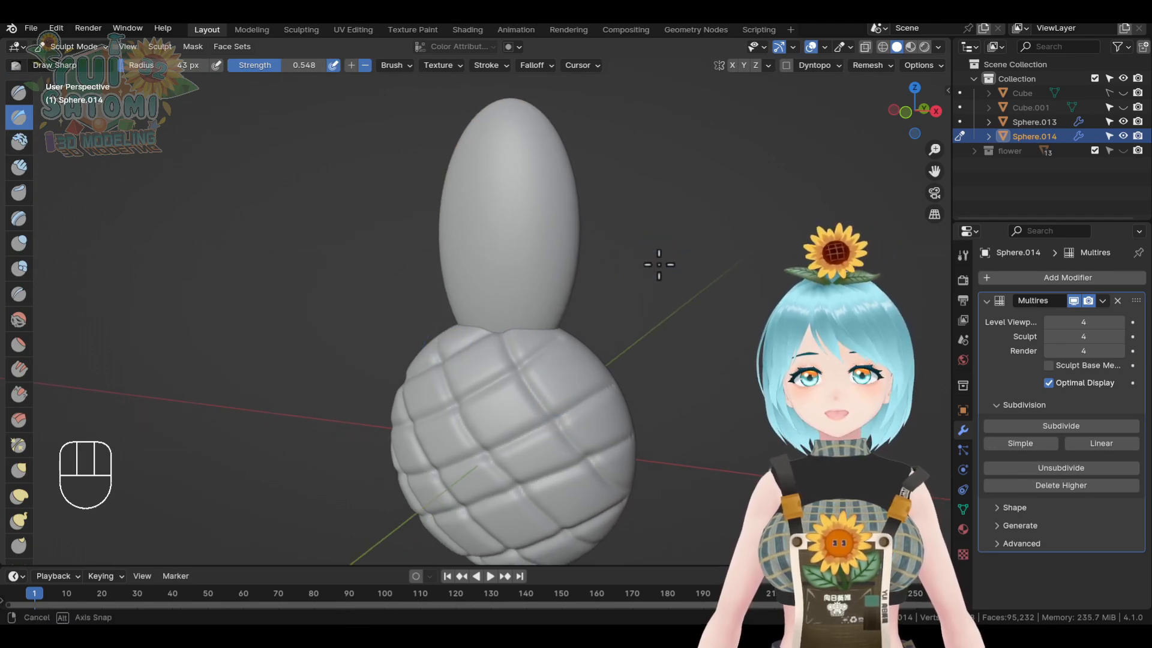
# - Carve a vertical groove down the front centre of the upper sphere with the Draw Sharp brush, undoing the unwanted first stroke
pyautogui.moveTo(659, 265)
pyautogui.mouseDown(button='middle')
pyautogui.moveTo(695, 260)
pyautogui.moveTo(683, 248)
pyautogui.mouseUp(button='middle')
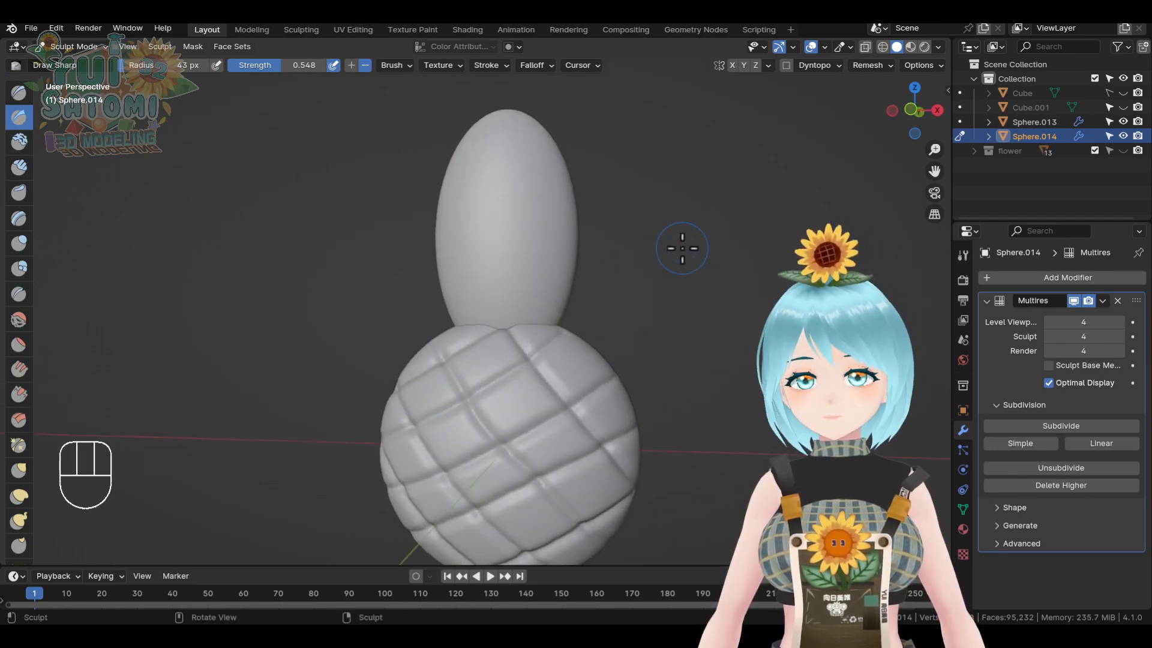
pyautogui.press('KP_1')
pyautogui.keyDown('shift'); pyautogui.moveTo(639, 308); pyautogui.dragTo(640, 258, button='middle'); pyautogui.keyUp('shift')
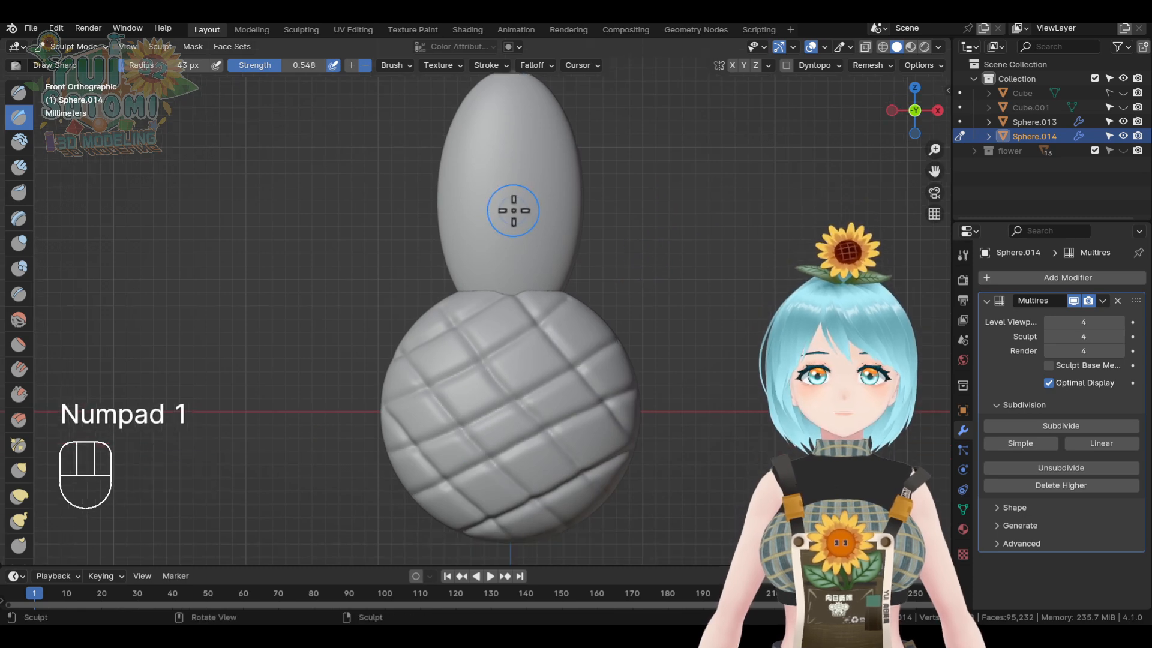
pyautogui.moveTo(513, 123); pyautogui.dragTo(514, 142)
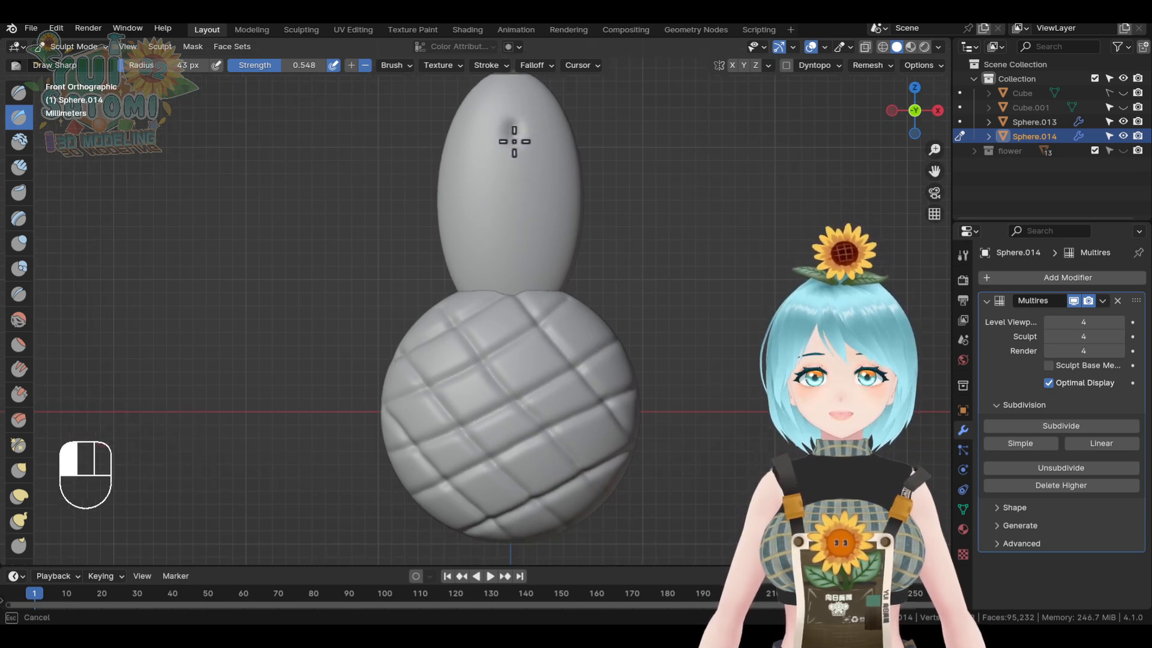
pyautogui.moveTo(520, 212); pyautogui.dragTo(521, 214)
pyautogui.hotkey('ctrl', 'z')
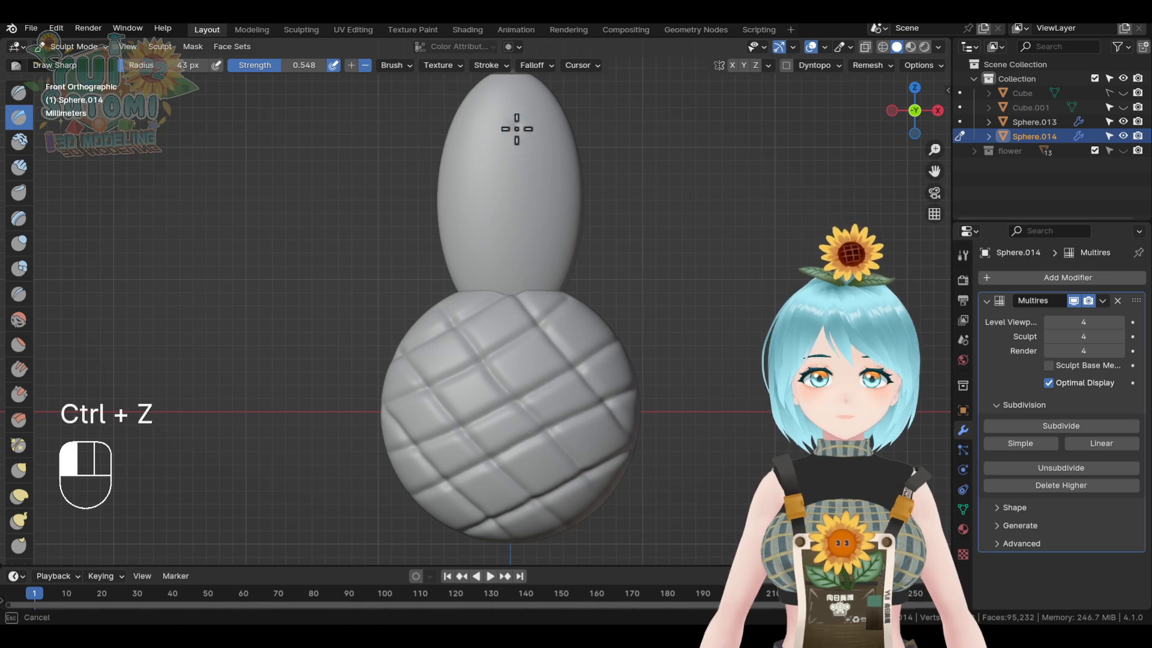
pyautogui.moveTo(541, 426); pyautogui.dragTo(609, 275, button='middle')
pyautogui.scroll(-3, 609, 275)
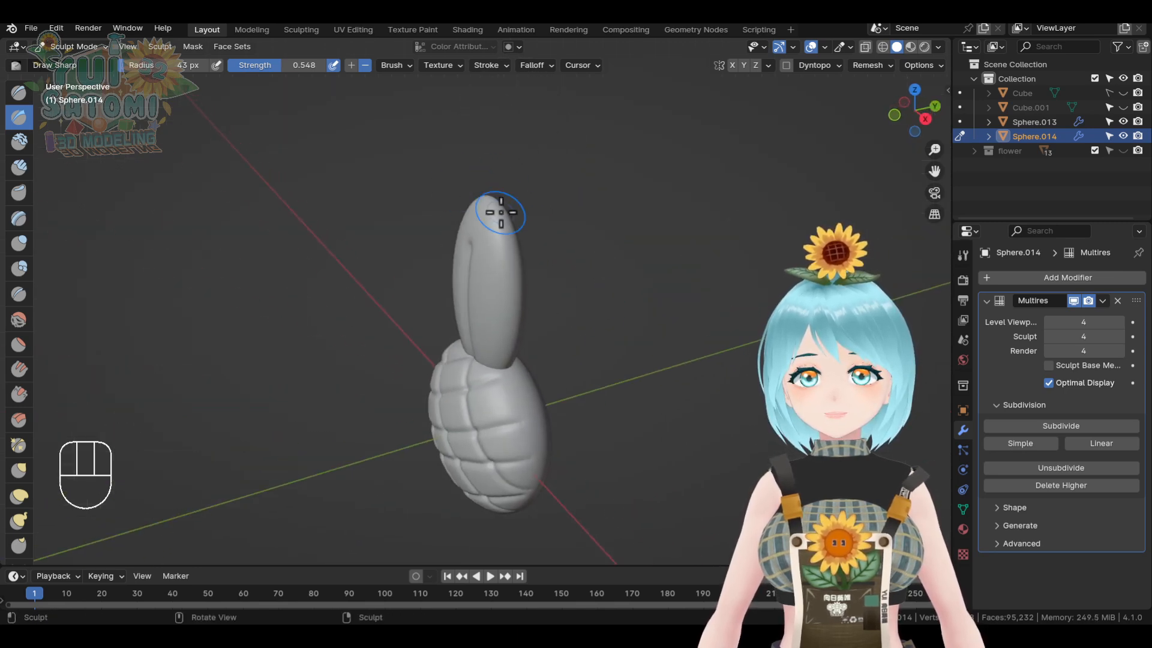
# - In Edit Mode, select only the vertex at the upper sphere's tip and turn on proportional editing
pyautogui.scroll(1, 535, 247)
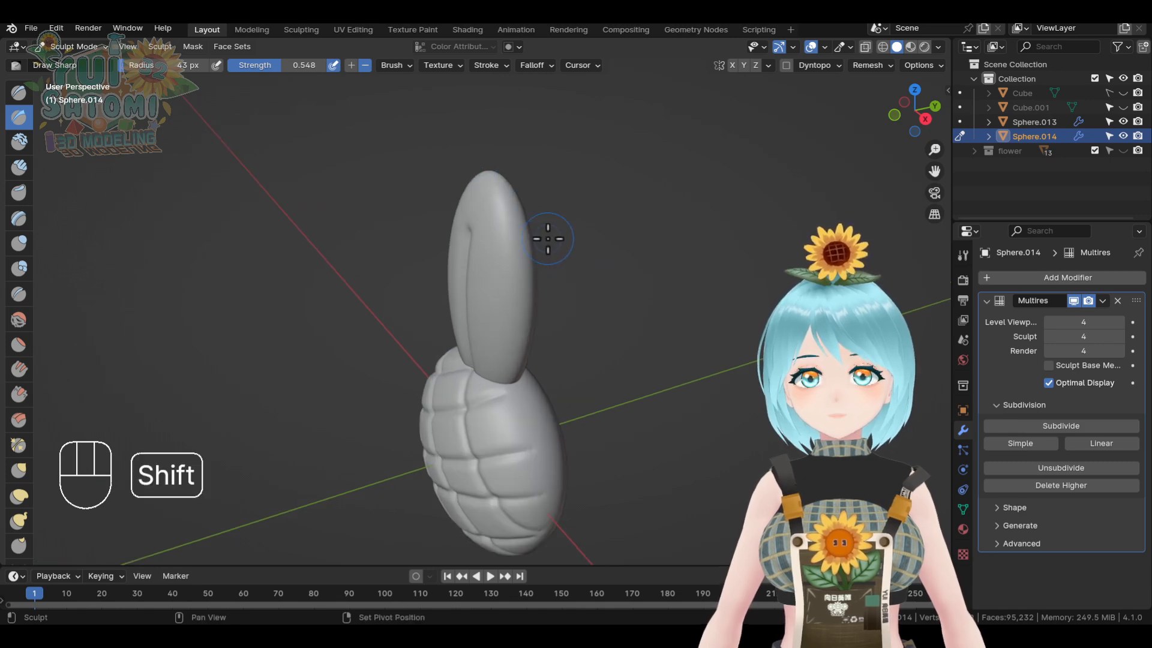
pyautogui.keyDown('shift'); pyautogui.moveTo(548, 240); pyautogui.dragTo(543, 260, button='middle'); pyautogui.keyUp('shift')
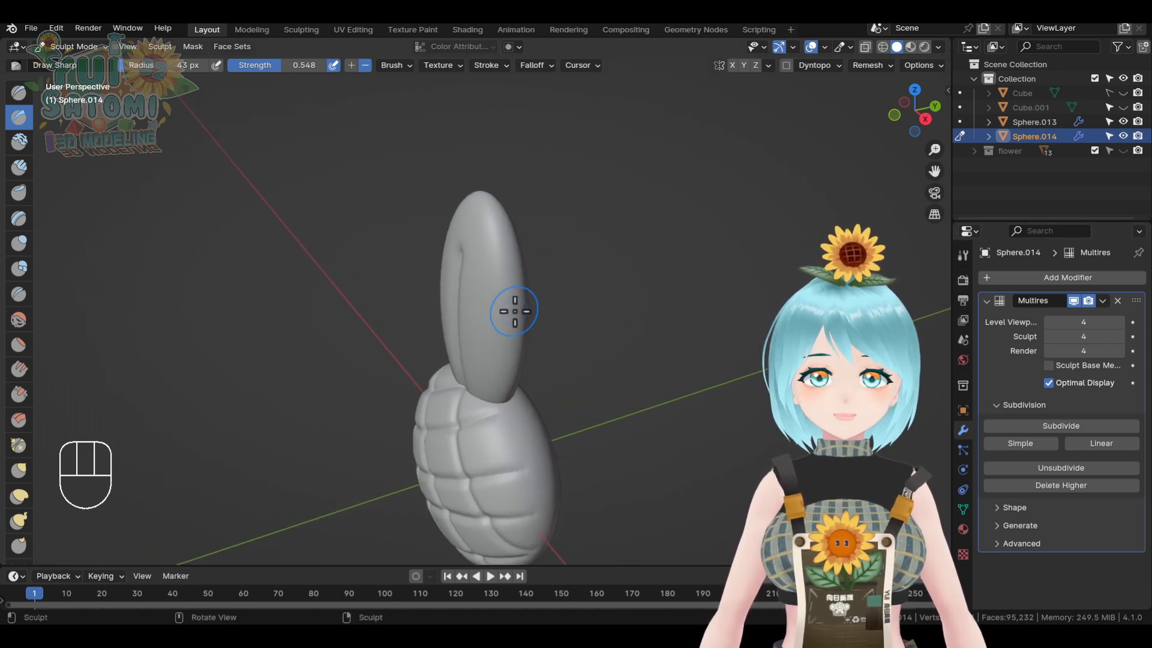
pyautogui.press('Tab')
pyautogui.moveTo(626, 335); pyautogui.dragTo(590, 333, button='middle')
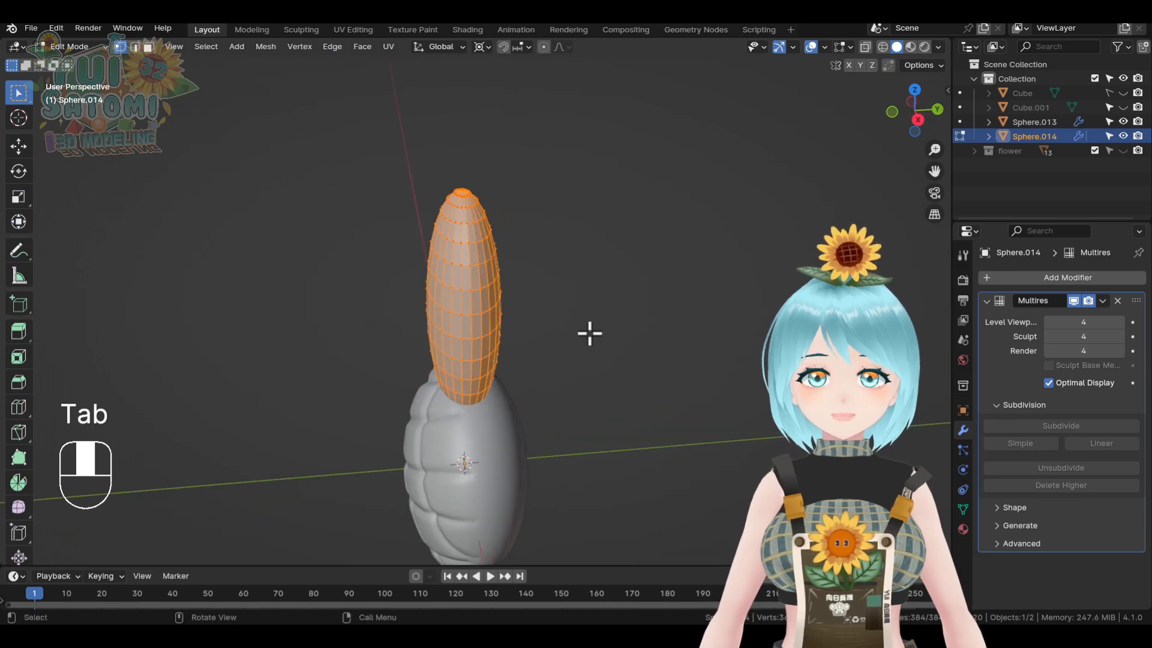
pyautogui.scroll(3, 508, 262)
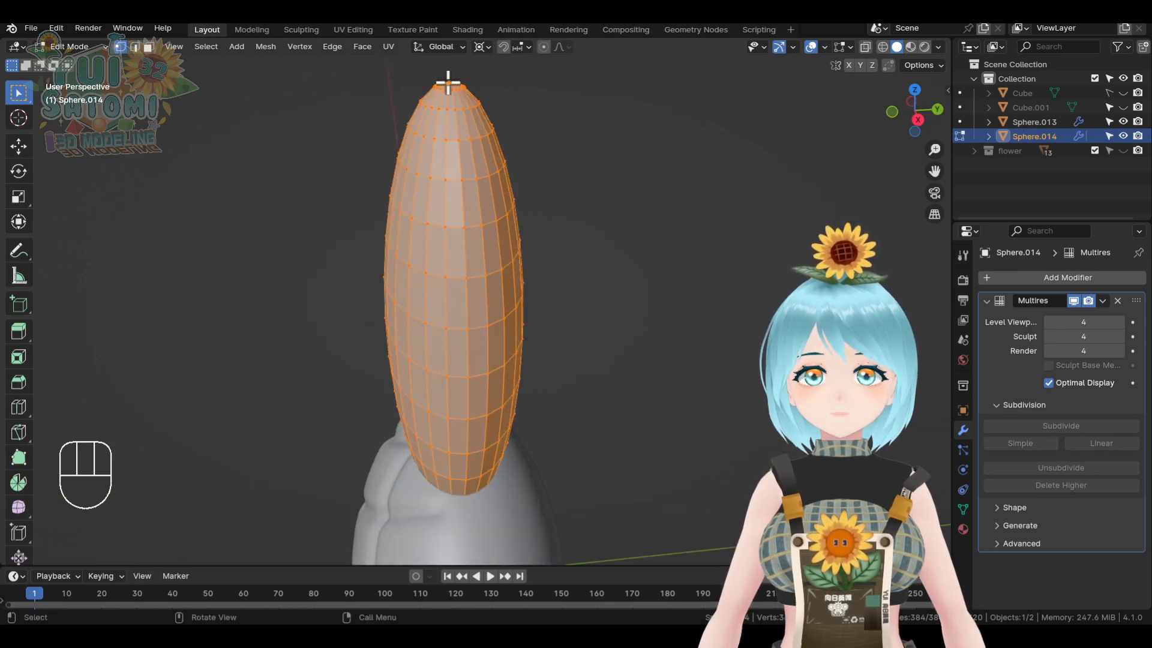
pyautogui.click(448, 82)
pyautogui.keyDown('shift'); pyautogui.moveTo(504, 118); pyautogui.dragTo(509, 143, button='middle'); pyautogui.keyUp('shift')
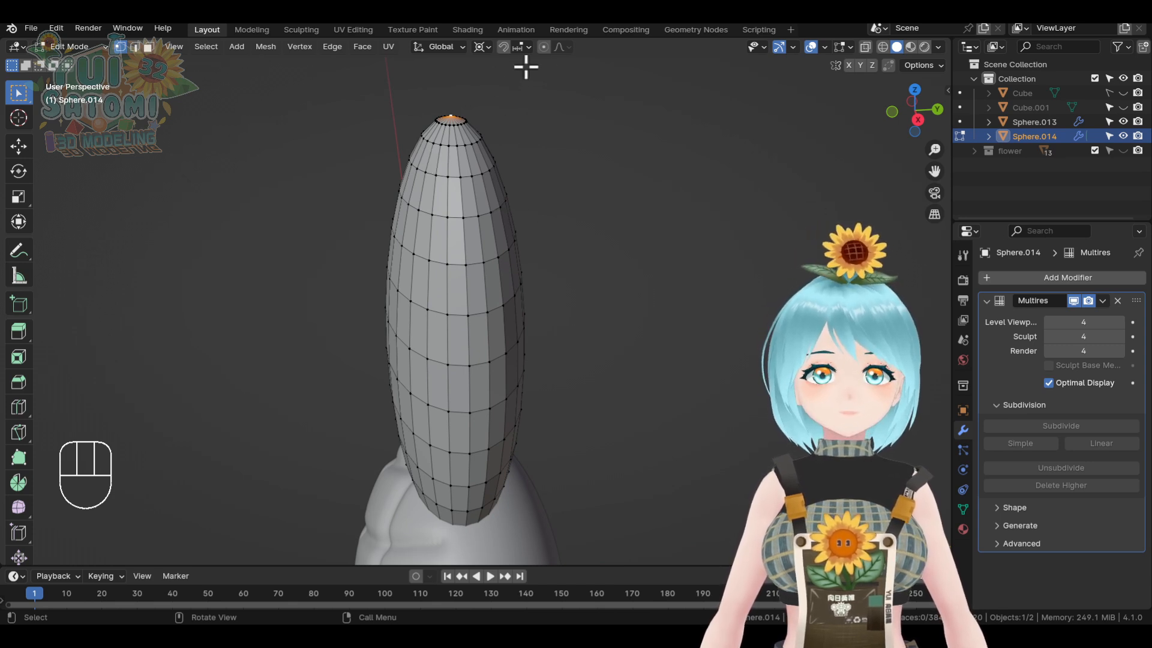
pyautogui.click(546, 51)
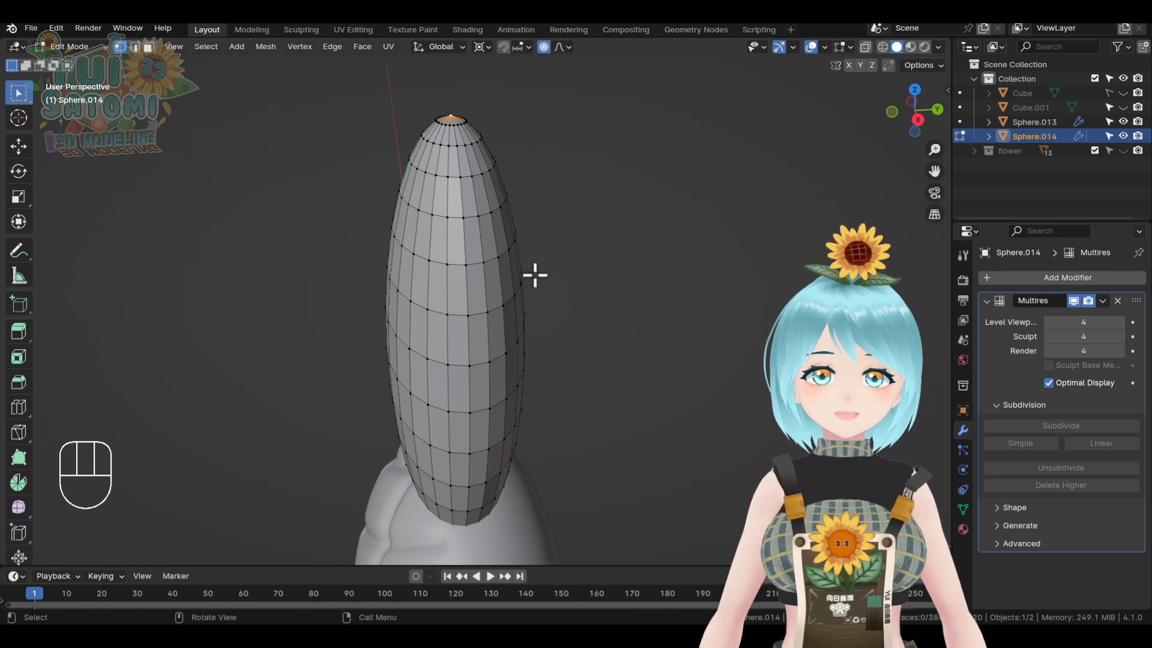
# - Bend the upper sphere backwards by moving its tip about 3.07 mm along global Y, with a smooth proportional size of about 11 mm
pyautogui.press('g')
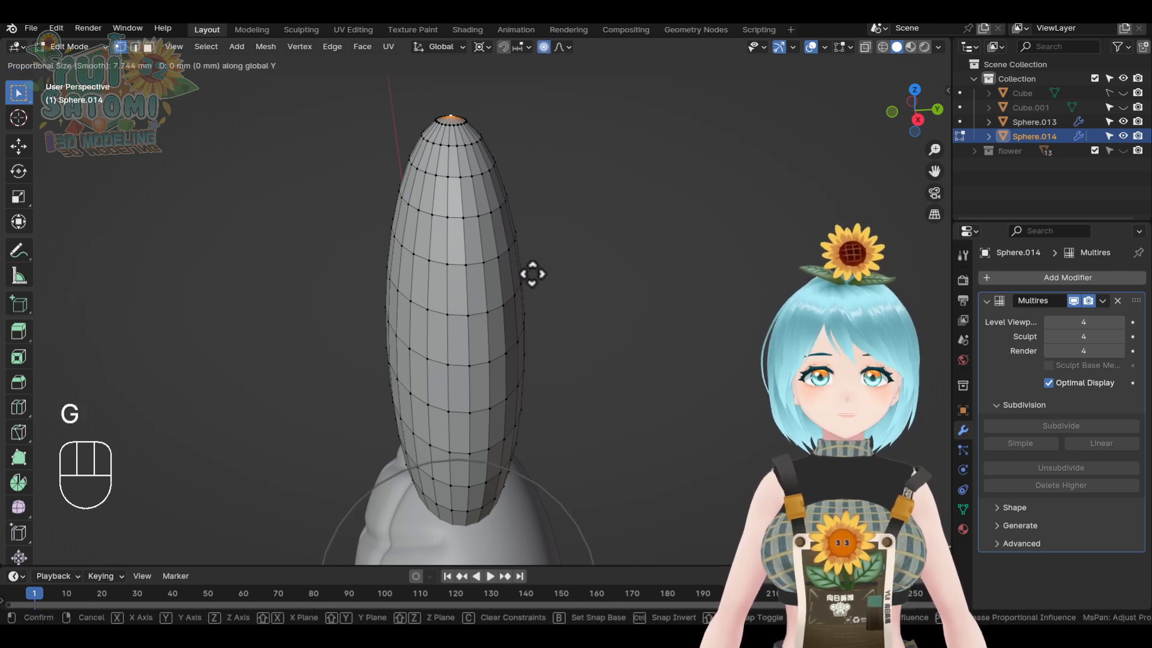
pyautogui.scroll(-4, 569, 270)
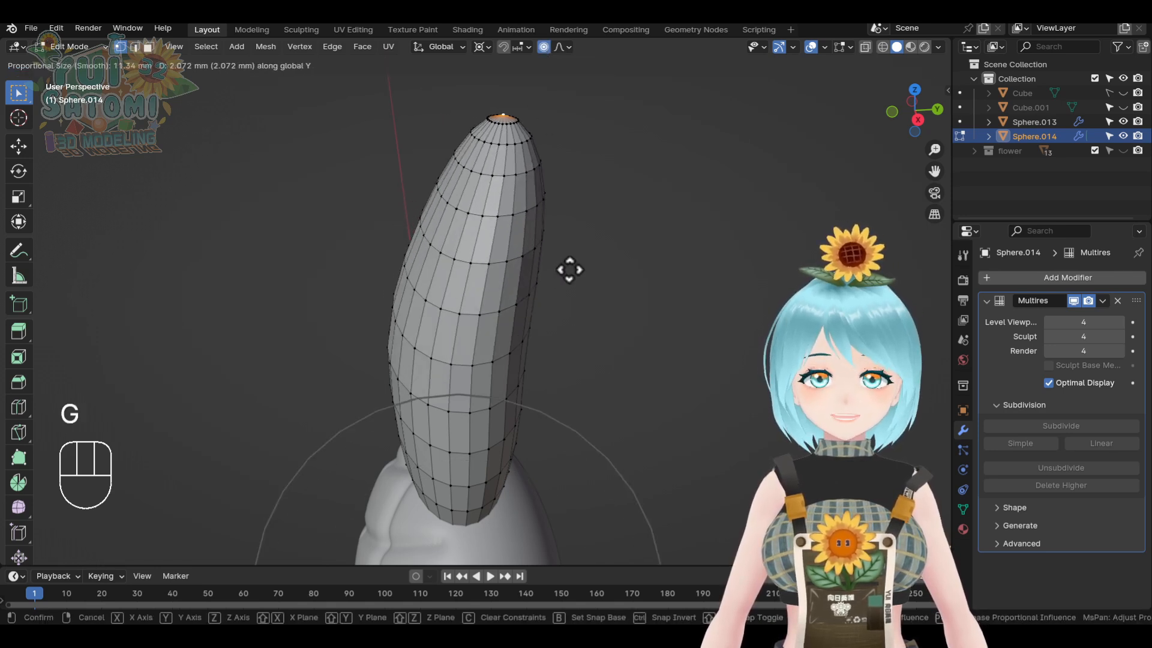
pyautogui.scroll(-3, 570, 270)
pyautogui.scroll(4, 569, 270)
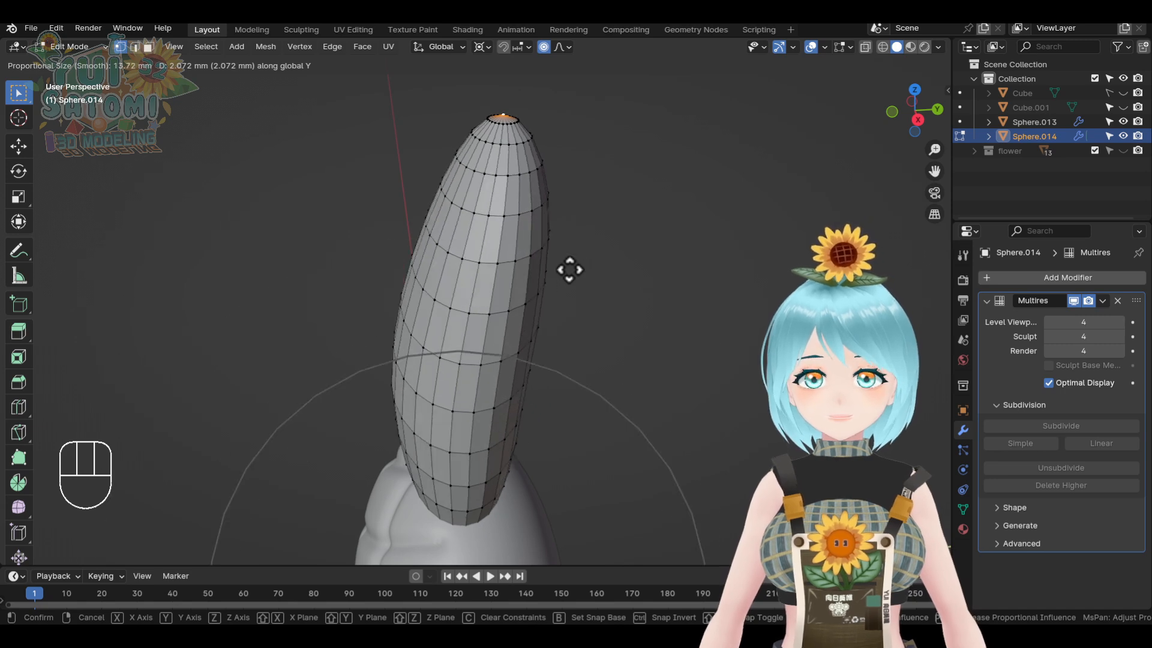
pyautogui.scroll(2, 570, 270)
pyautogui.scroll(-4, 570, 270)
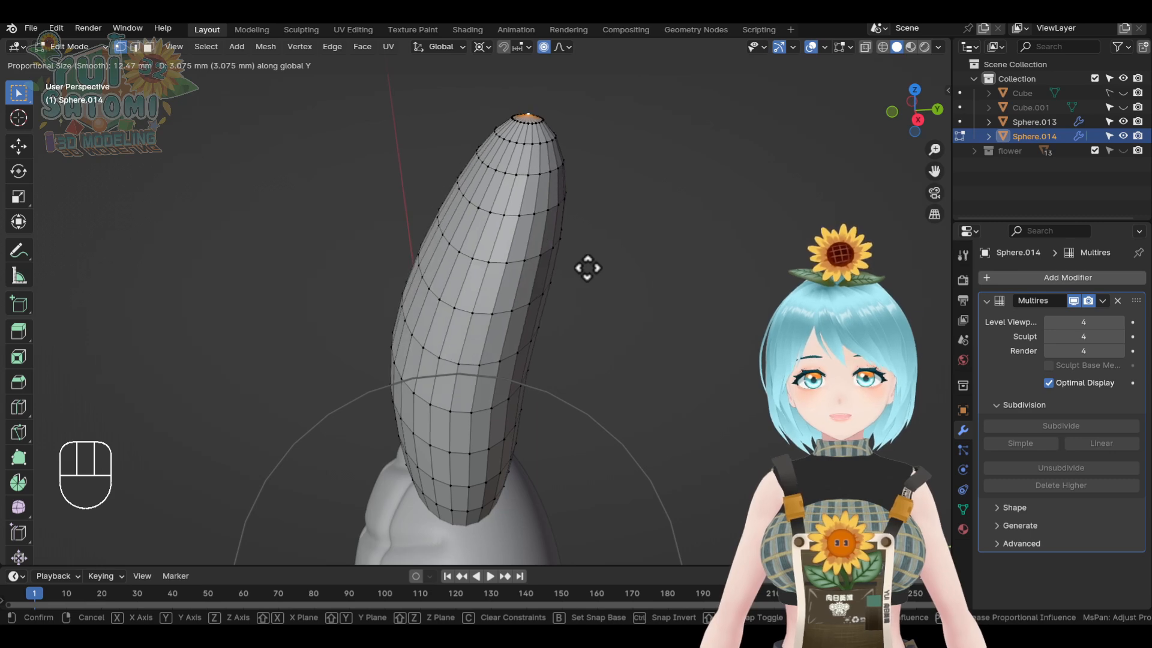
pyautogui.scroll(1, 588, 267)
pyautogui.click(587, 268)
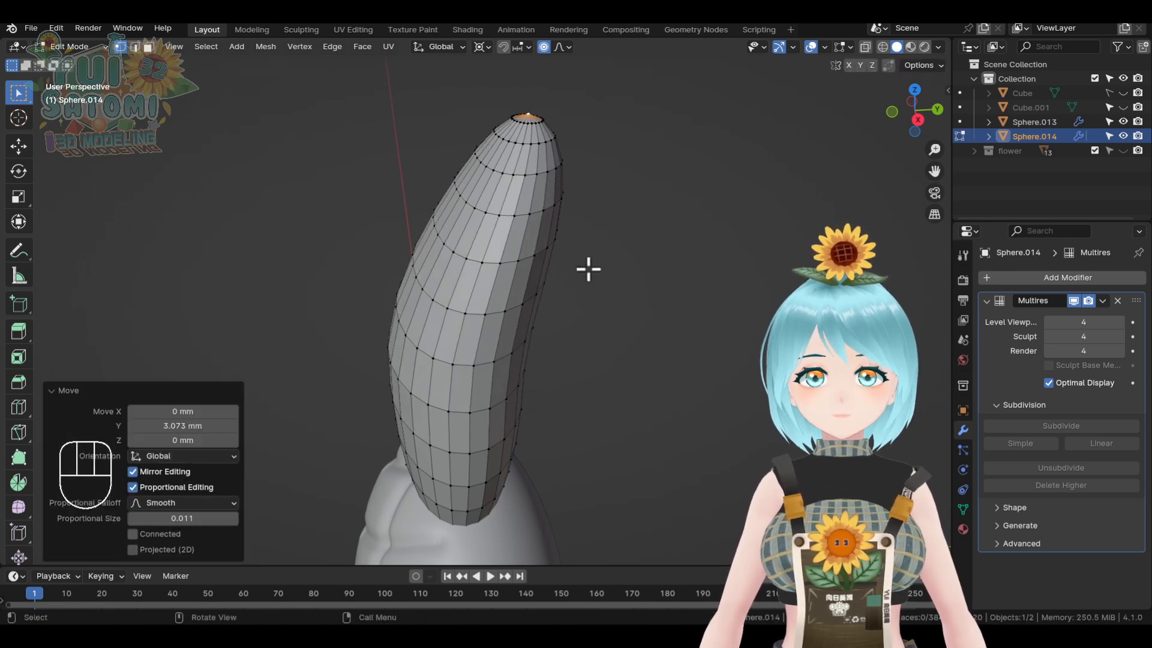
# - Return the bent upper sphere to Sculpt Mode
pyautogui.moveTo(586, 268)
pyautogui.mouseDown(button='middle')
pyautogui.moveTo(556, 304)
pyautogui.moveTo(638, 278)
pyautogui.moveTo(630, 265)
pyautogui.mouseUp(button='middle')
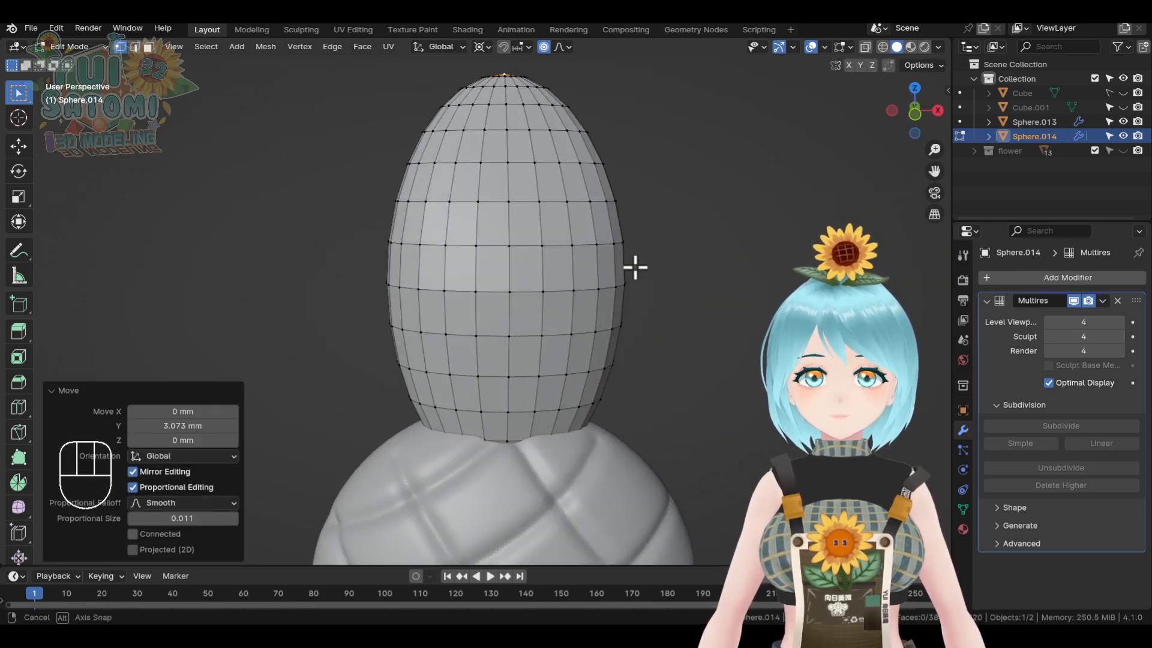
pyautogui.press('Tab')
pyautogui.click(646, 359)
pyautogui.scroll(-3, 648, 339)
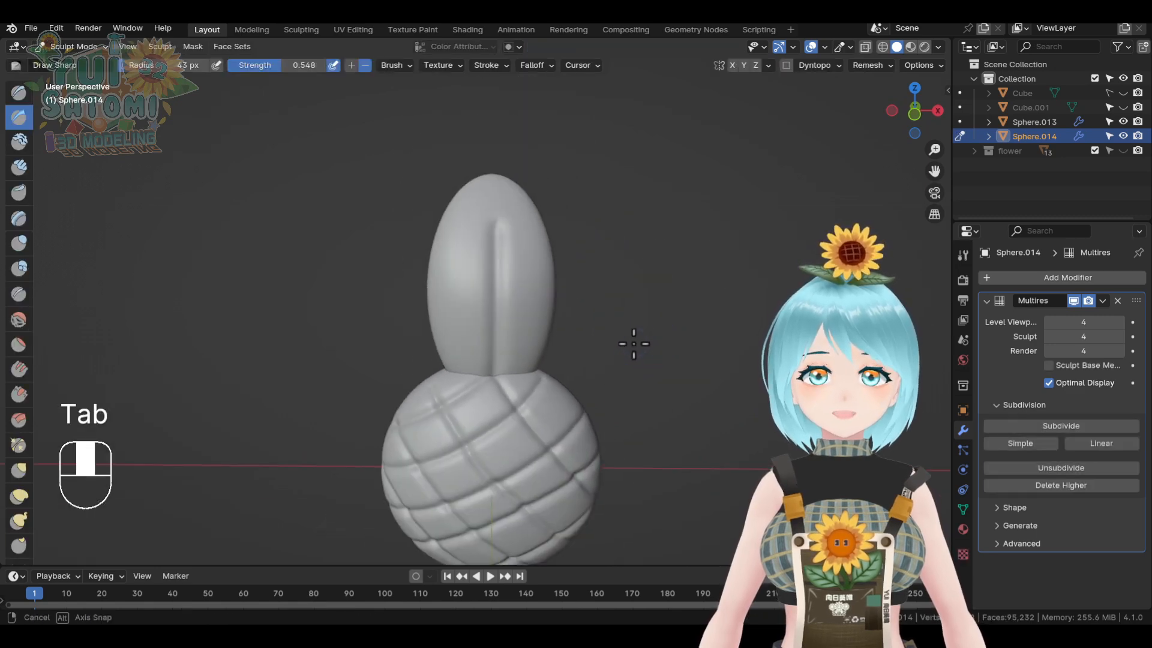
pyautogui.moveTo(630, 342)
pyautogui.mouseDown(button='middle')
pyautogui.moveTo(466, 337)
pyautogui.moveTo(458, 319)
pyautogui.moveTo(625, 336)
pyautogui.mouseUp(button='middle')
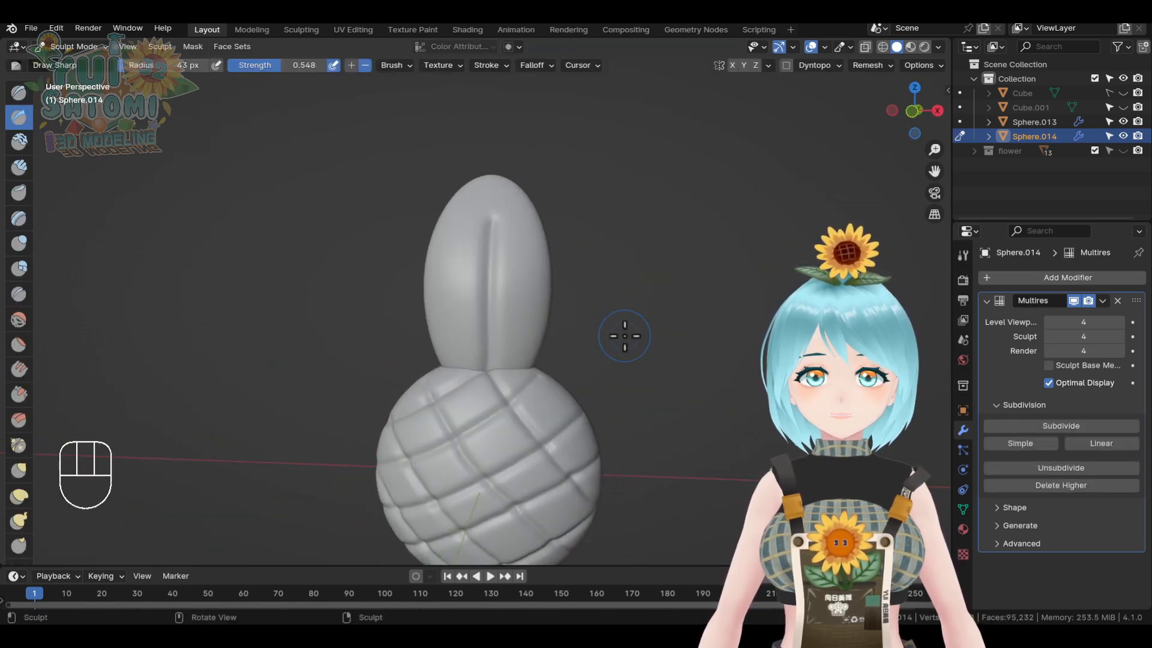
# - Pull the upper sphere's tip farther back with the Elastic Deform brush at a 113 px radius
pyautogui.click(16, 500)
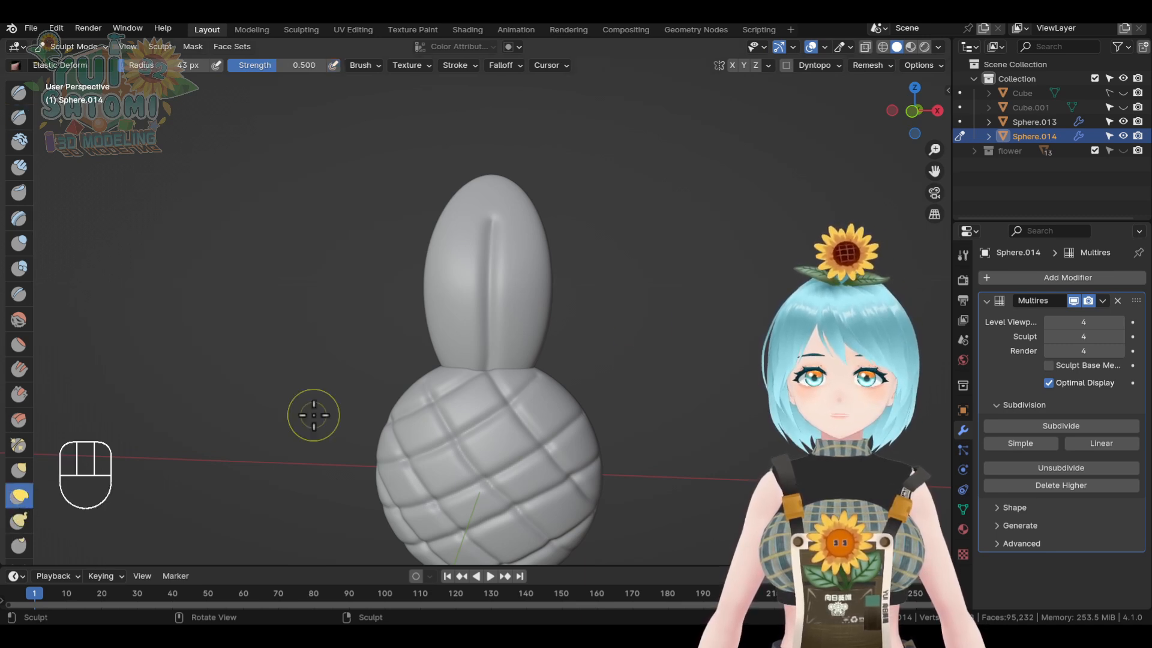
pyautogui.press('f')
pyautogui.click(660, 245)
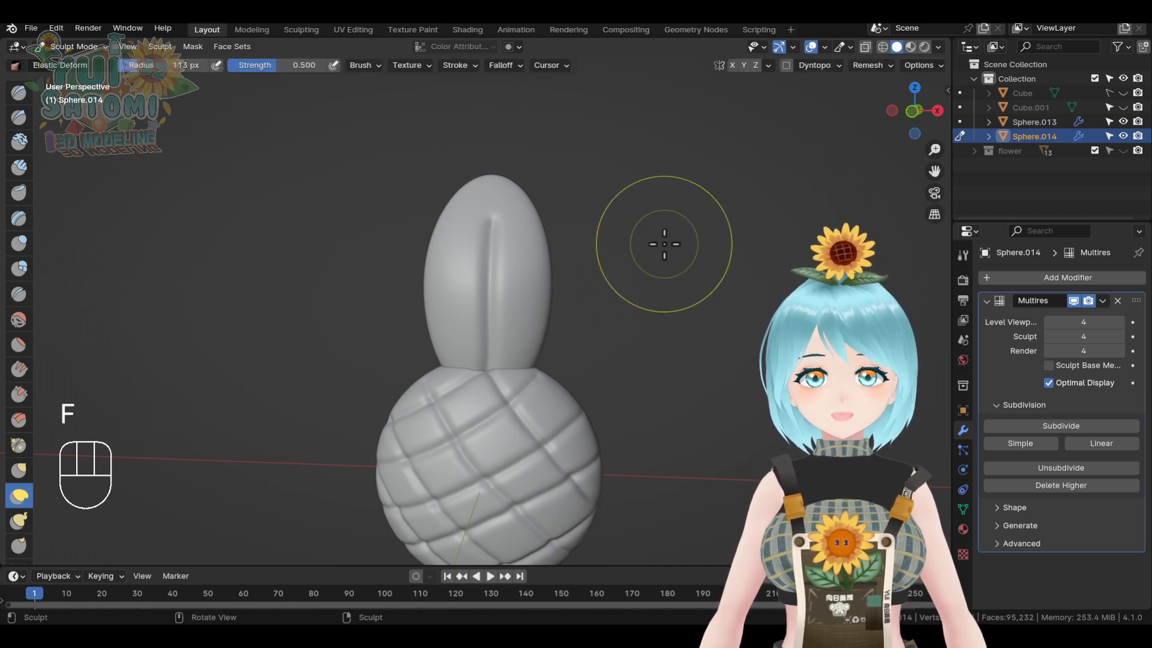
pyautogui.moveTo(660, 245); pyautogui.dragTo(452, 245, button='middle')
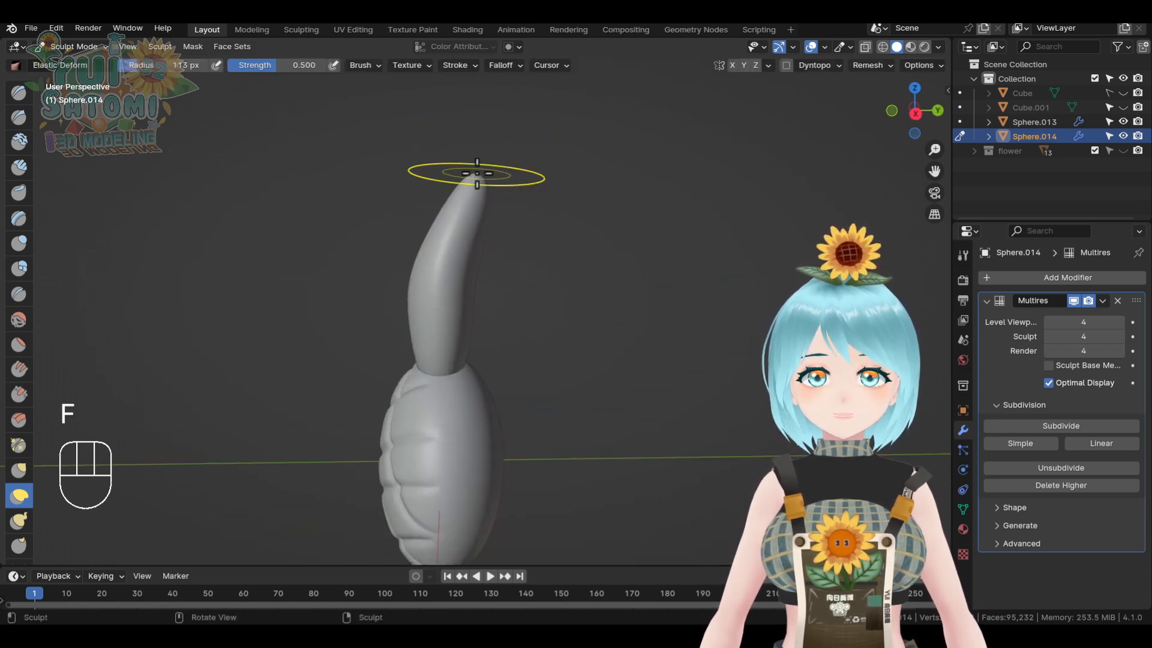
pyautogui.moveTo(472, 174)
pyautogui.mouseDown()
pyautogui.moveTo(498, 154)
pyautogui.moveTo(574, 148)
pyautogui.mouseUp()
pyautogui.moveTo(522, 269); pyautogui.dragTo(720, 252, button='middle')
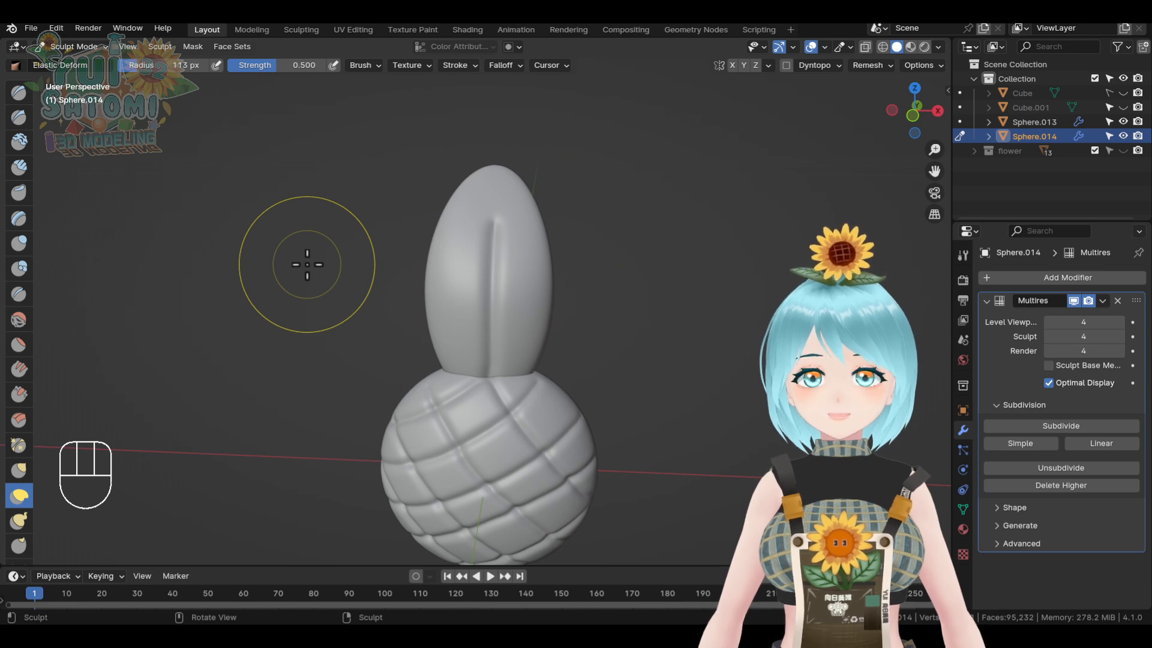
# - Set the brush radius to 97 px and adjust the upper sphere's tip and lower edge with the Grab brush
pyautogui.press('f')
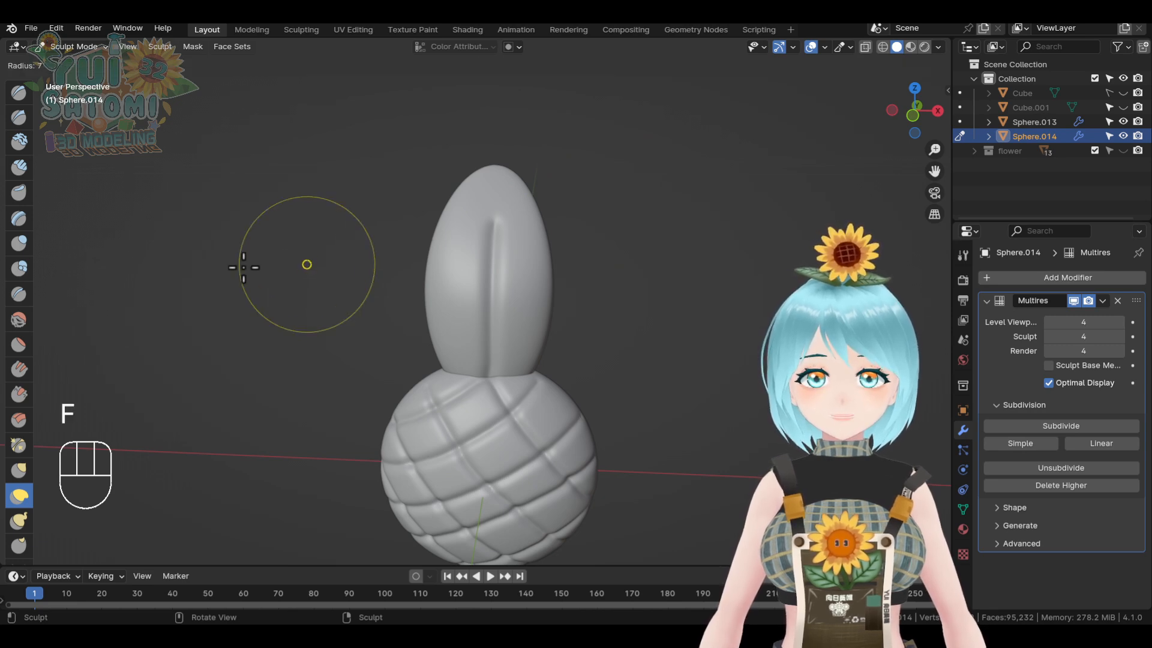
pyautogui.click(298, 266)
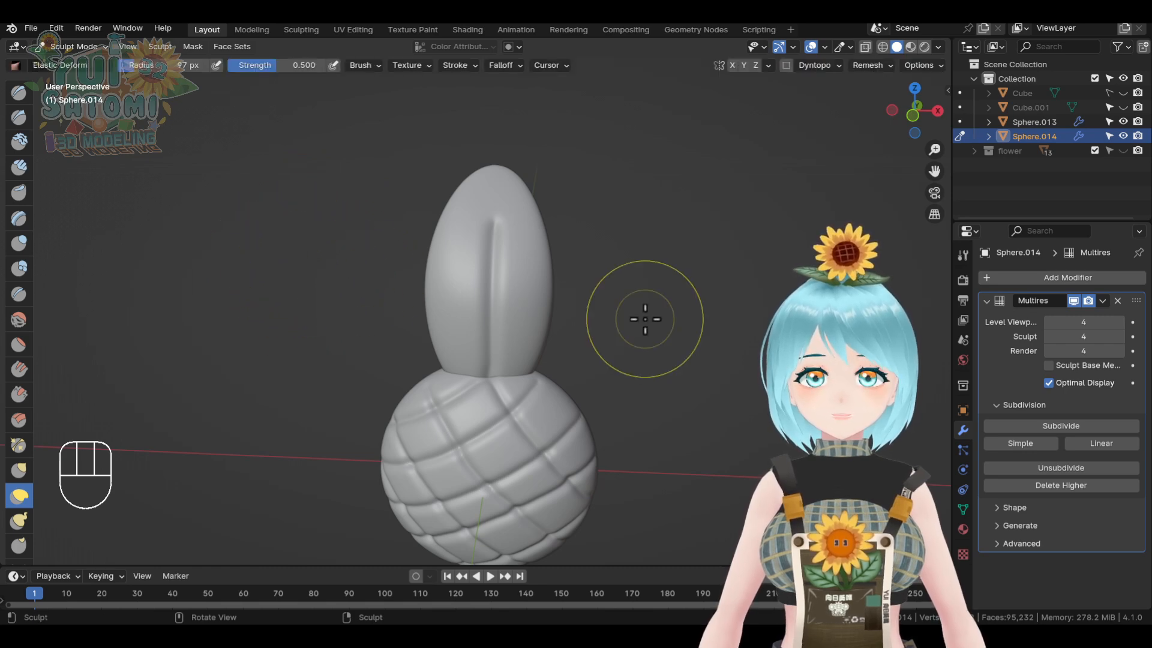
pyautogui.moveTo(646, 319); pyautogui.dragTo(517, 314, button='middle')
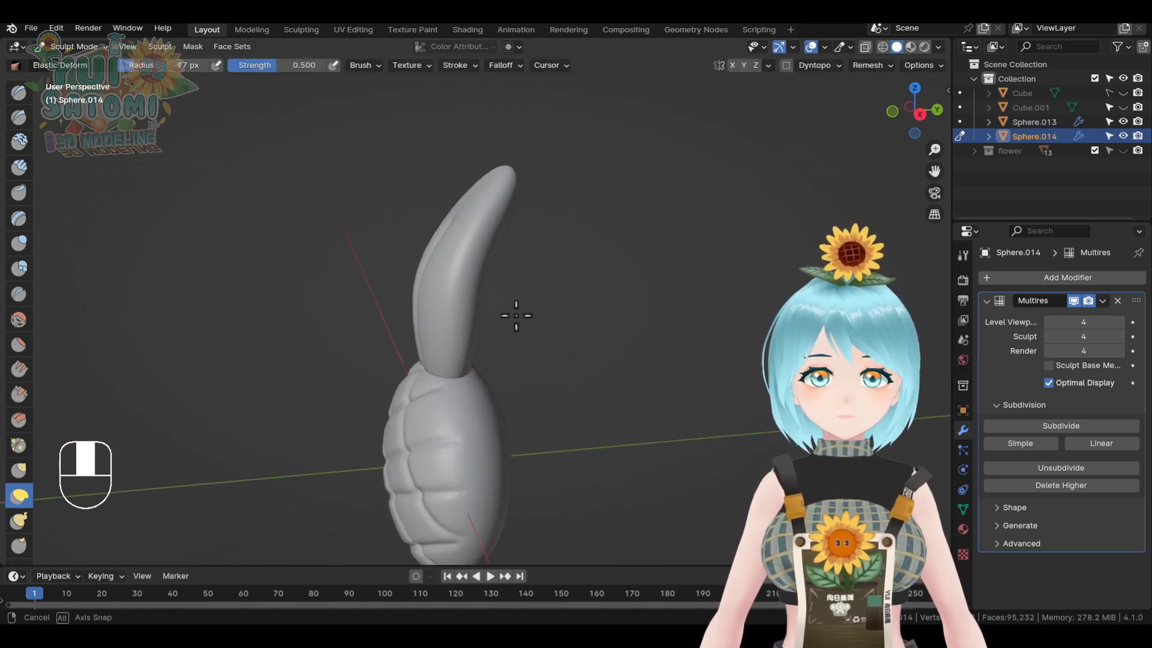
pyautogui.click(22, 472)
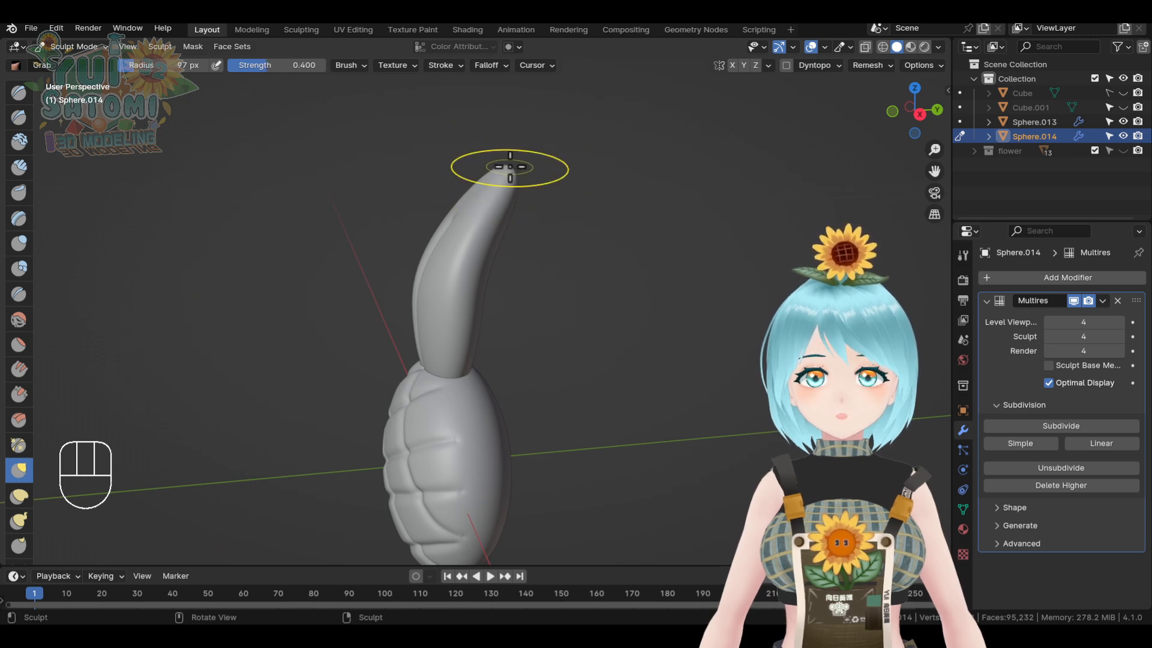
pyautogui.moveTo(516, 165); pyautogui.dragTo(521, 158)
pyautogui.moveTo(550, 216)
pyautogui.mouseDown(button='middle')
pyautogui.moveTo(633, 288)
pyautogui.moveTo(669, 353)
pyautogui.moveTo(676, 274)
pyautogui.mouseUp(button='middle')
pyautogui.moveTo(437, 365); pyautogui.dragTo(431, 325)
pyautogui.moveTo(639, 376)
pyautogui.mouseDown(button='middle')
pyautogui.moveTo(416, 378)
pyautogui.moveTo(643, 373)
pyautogui.mouseUp(button='middle')
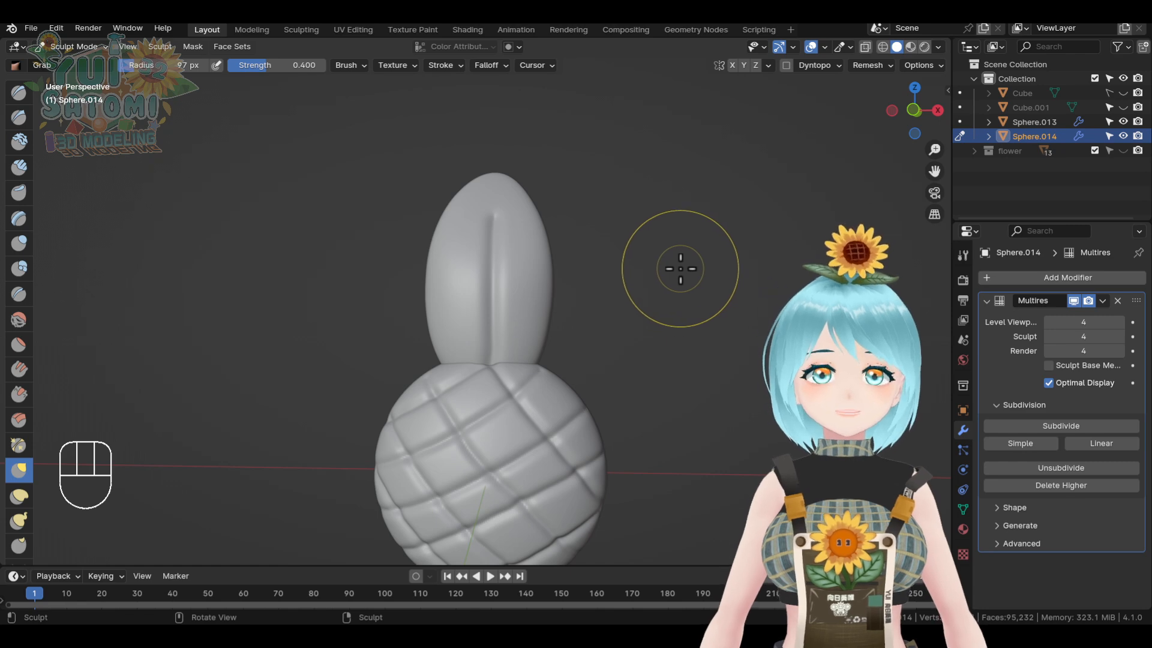
# - Return to Object Mode in front view and set the transform pivot point to 3D Cursor
pyautogui.press('Tab')
pyautogui.click(551, 281)
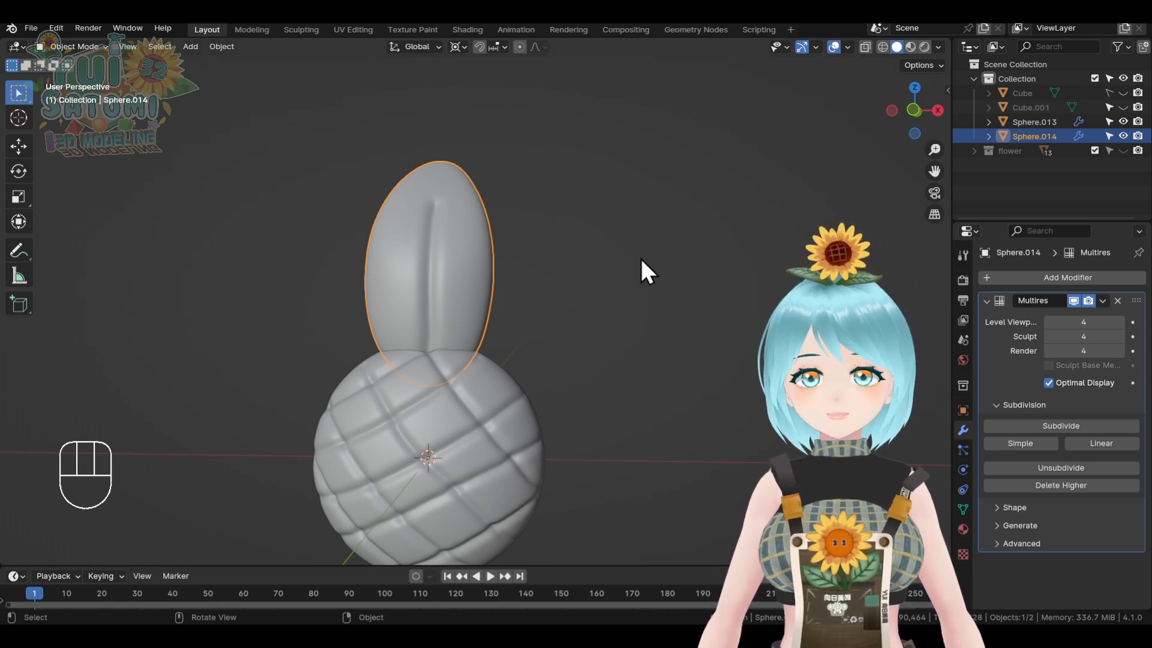
pyautogui.keyDown('shift'); pyautogui.moveTo(641, 259); pyautogui.dragTo(602, 250, button='middle'); pyautogui.keyUp('shift')
pyautogui.press('KP_1')
pyautogui.scroll(-2, 579, 257)
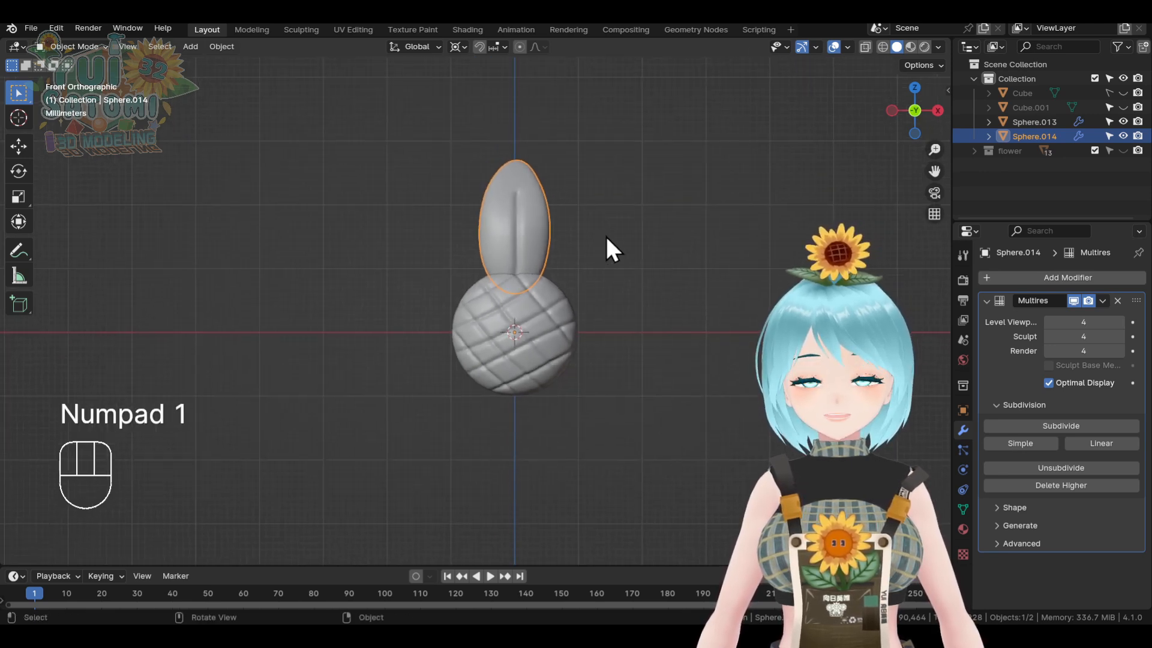
pyautogui.click(456, 47)
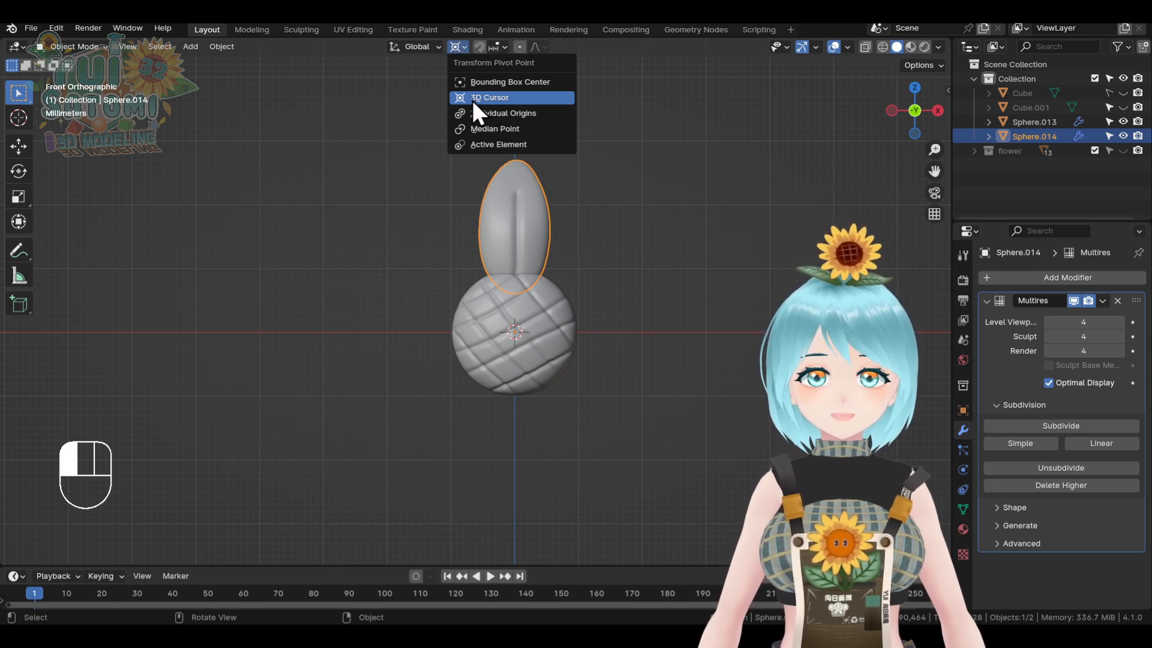
pyautogui.click(491, 102)
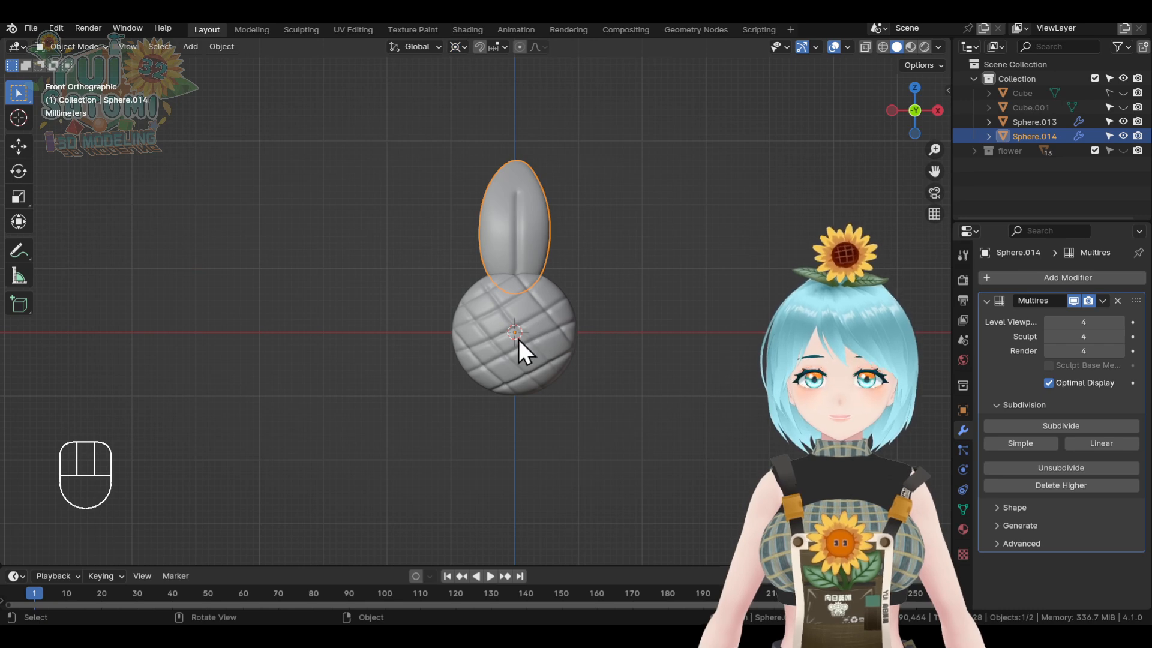
# - Duplicate the grooved upper sphere in place
pyautogui.scroll(1, 538, 293)
pyautogui.keyDown('shift'); pyautogui.moveTo(593, 276); pyautogui.dragTo(569, 298, button='middle'); pyautogui.keyUp('shift')
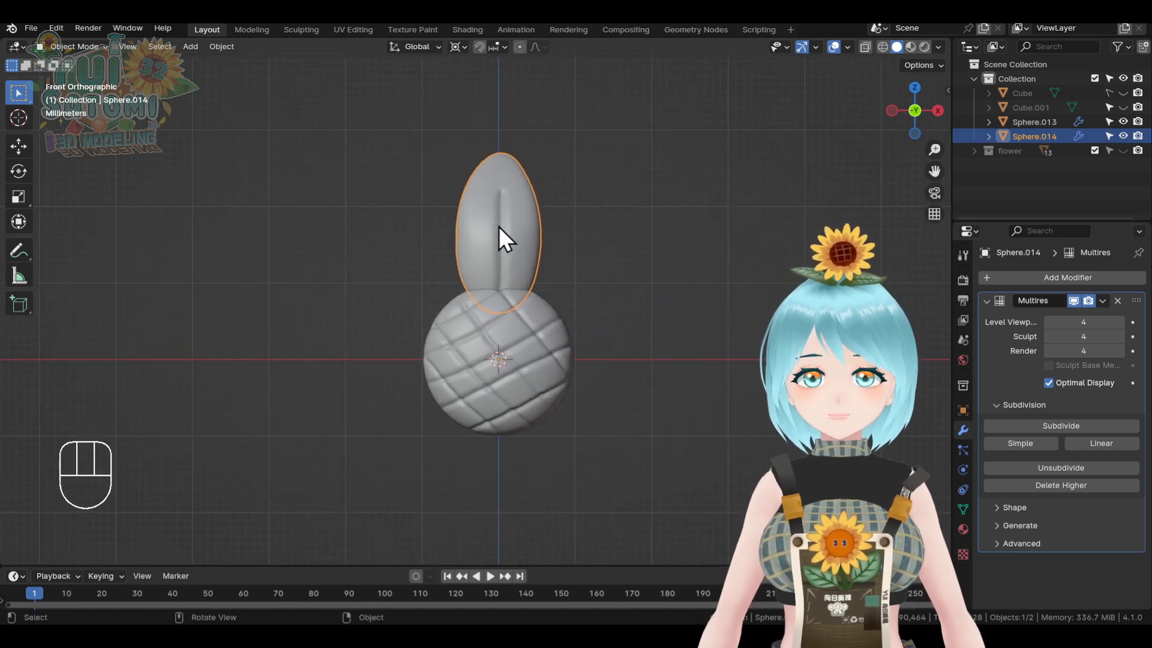
pyautogui.hotkey('shift', 'd')
pyautogui.rightClick(552, 246)
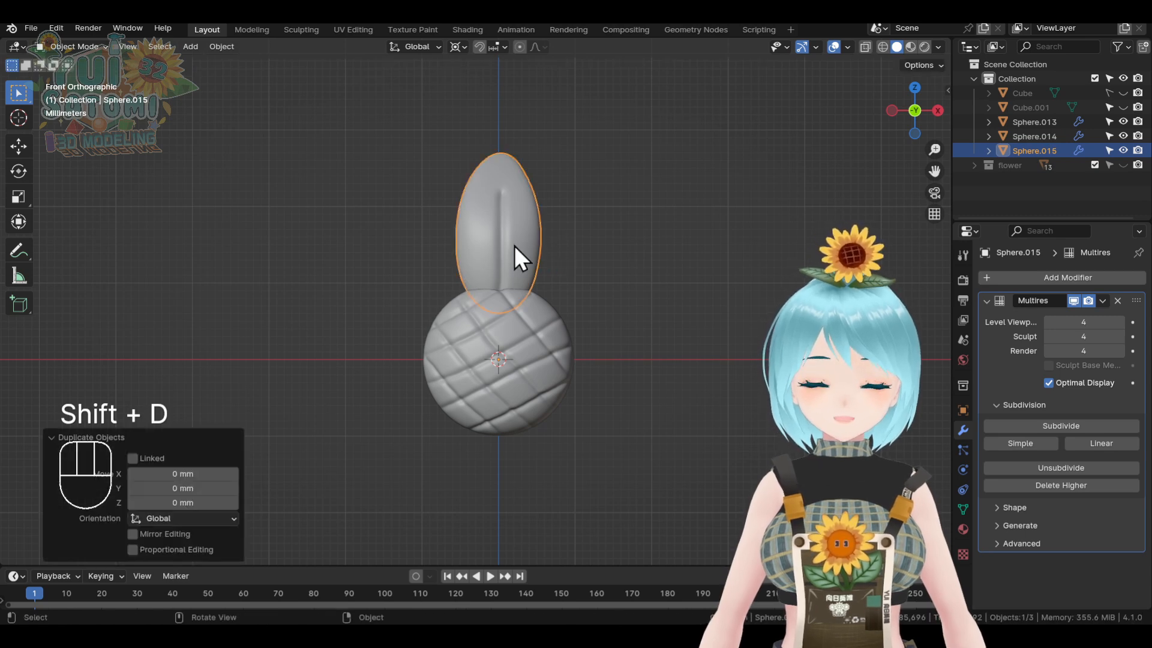
# - In Edit Mode, turn off proportional editing and rotate the duplicate's entire mesh about 32.8° clockwise around the 3D cursor
pyautogui.press('Tab')
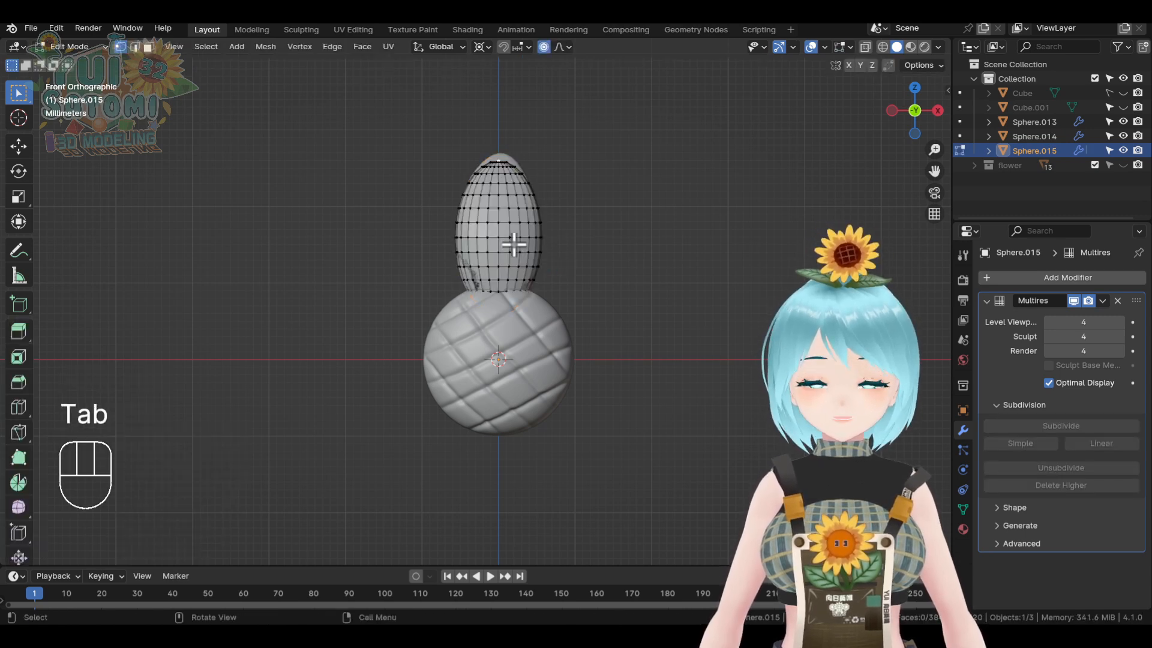
pyautogui.press('a')
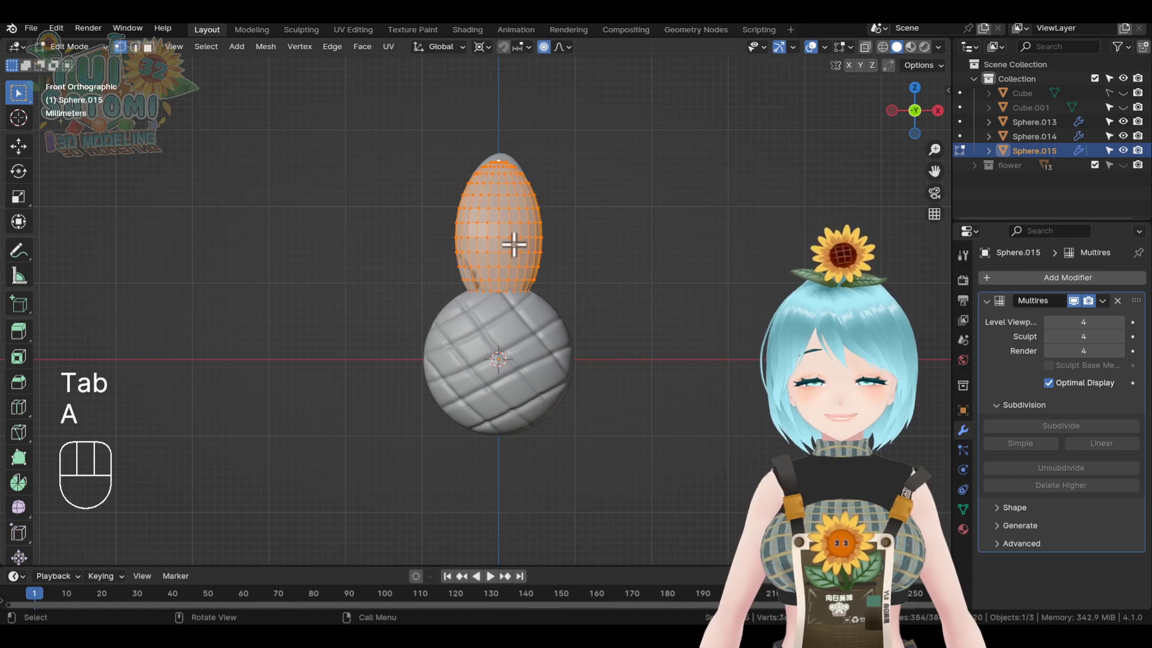
pyautogui.press('r')
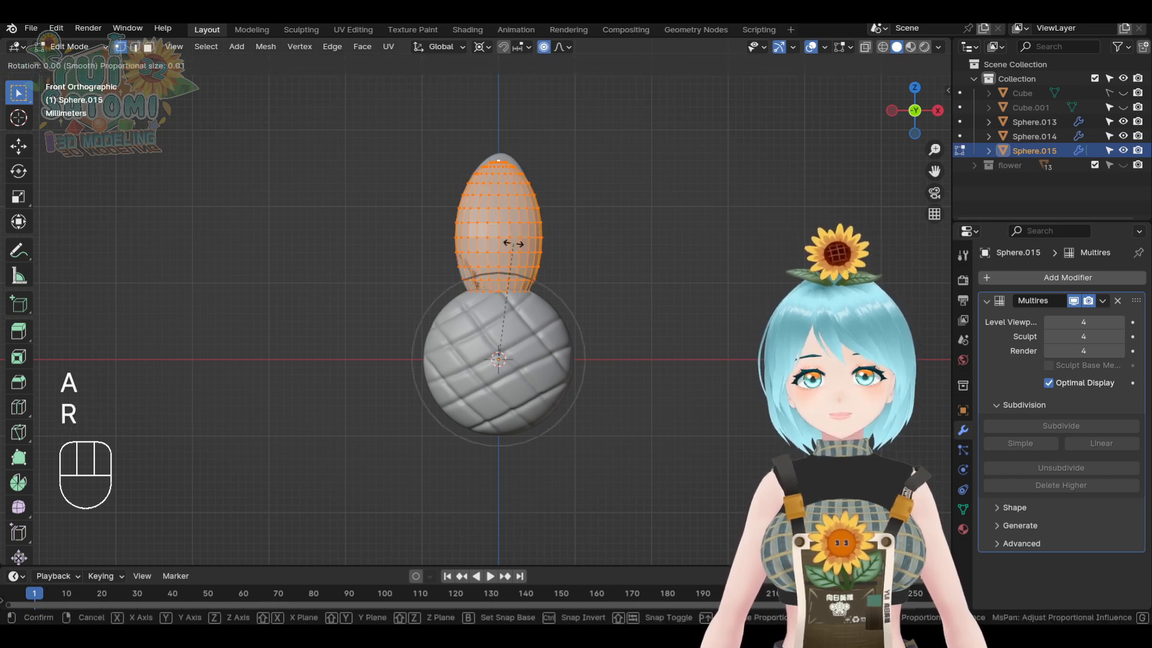
pyautogui.rightClick(513, 244)
pyautogui.click(544, 48)
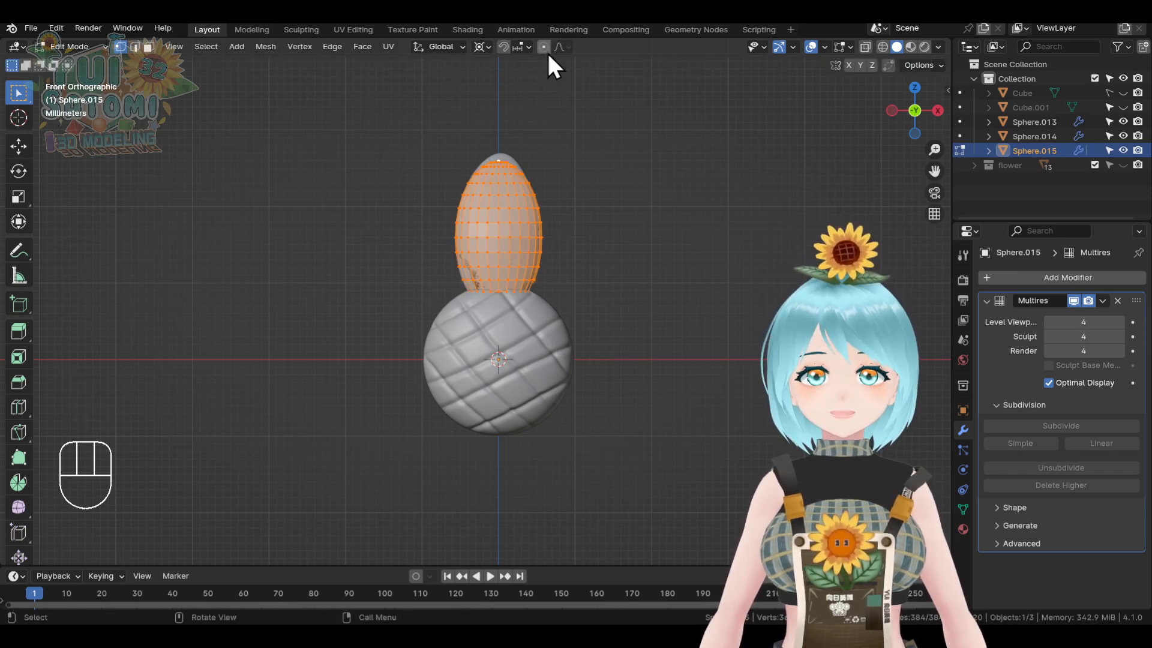
pyautogui.press('r')
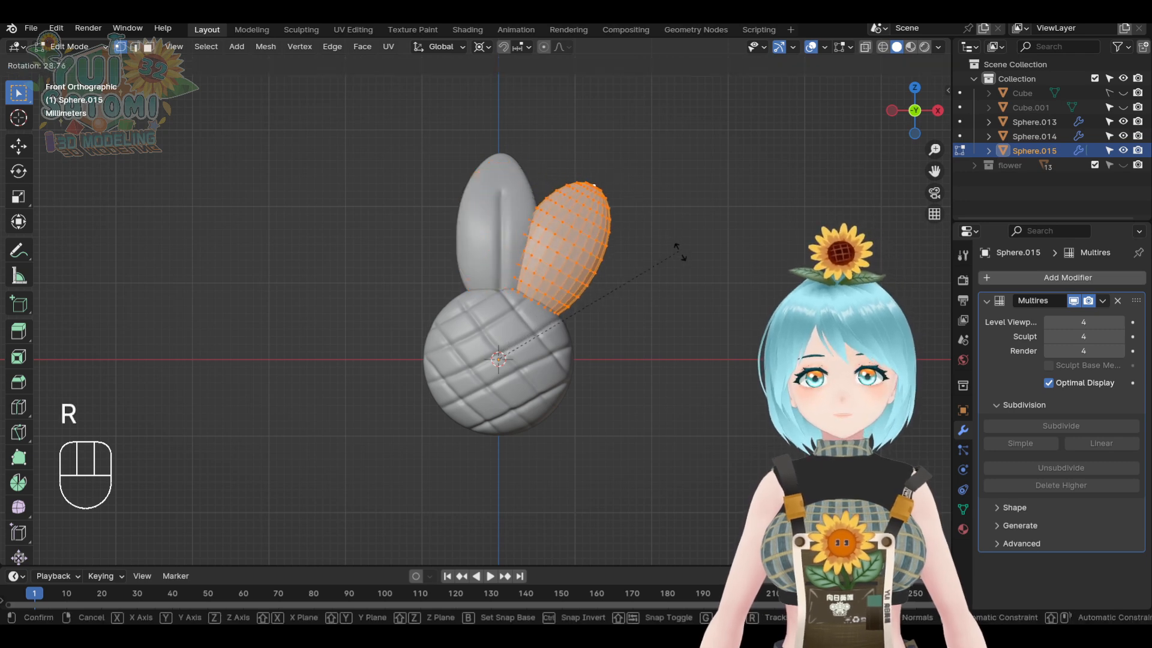
pyautogui.click(684, 266)
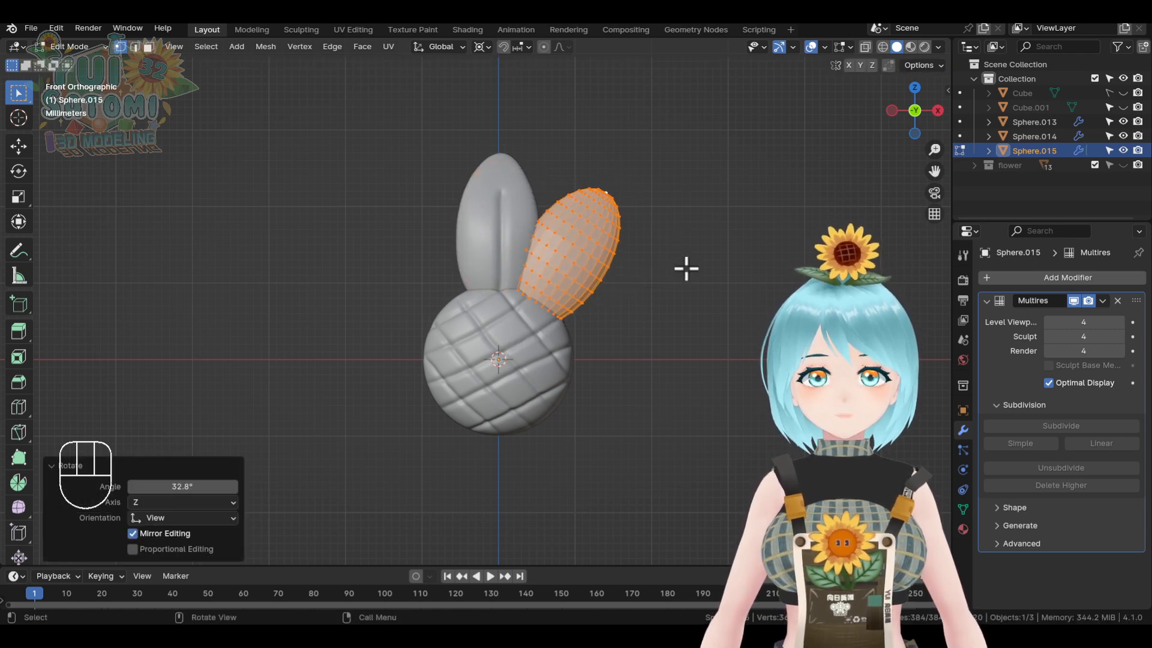
# - In Sculpt Mode, pull the tip of the duplicated petal inward with the Elastic Deform brush at 97 px radius
pyautogui.press('Tab')
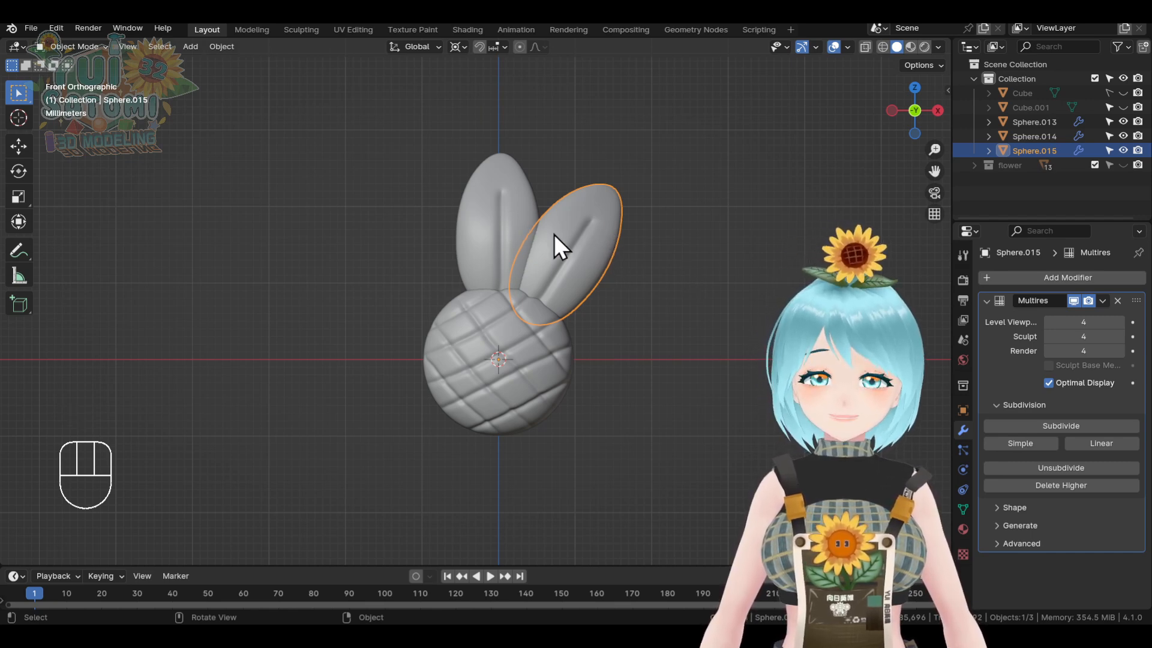
pyautogui.press('Tab')
pyautogui.click(586, 346)
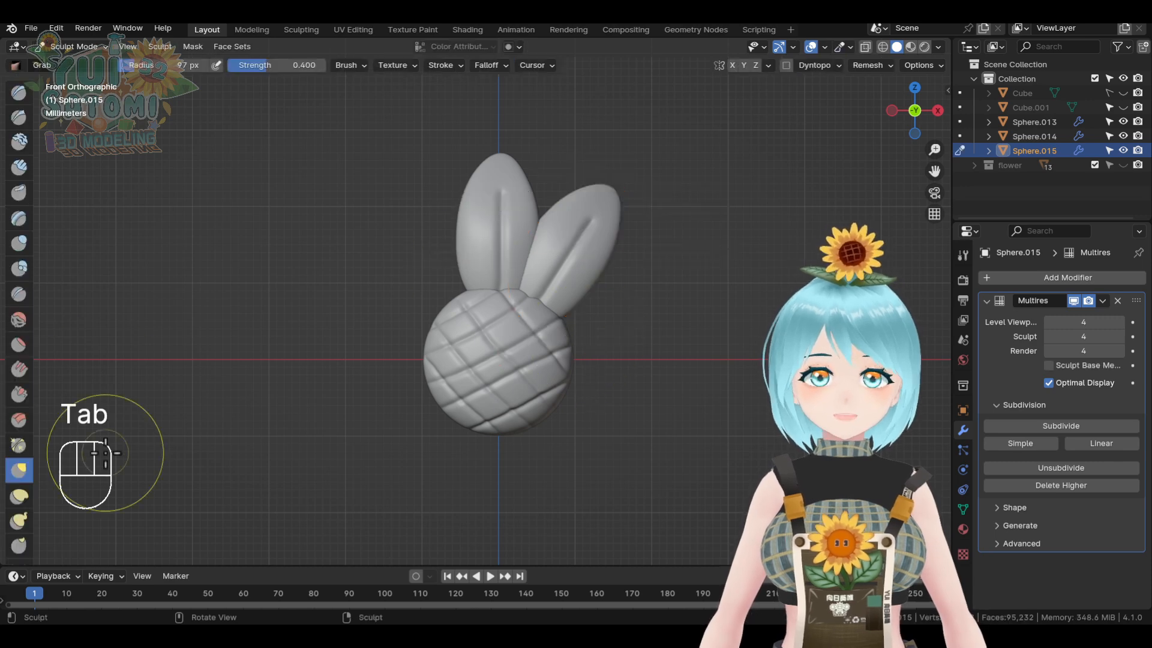
pyautogui.click(17, 497)
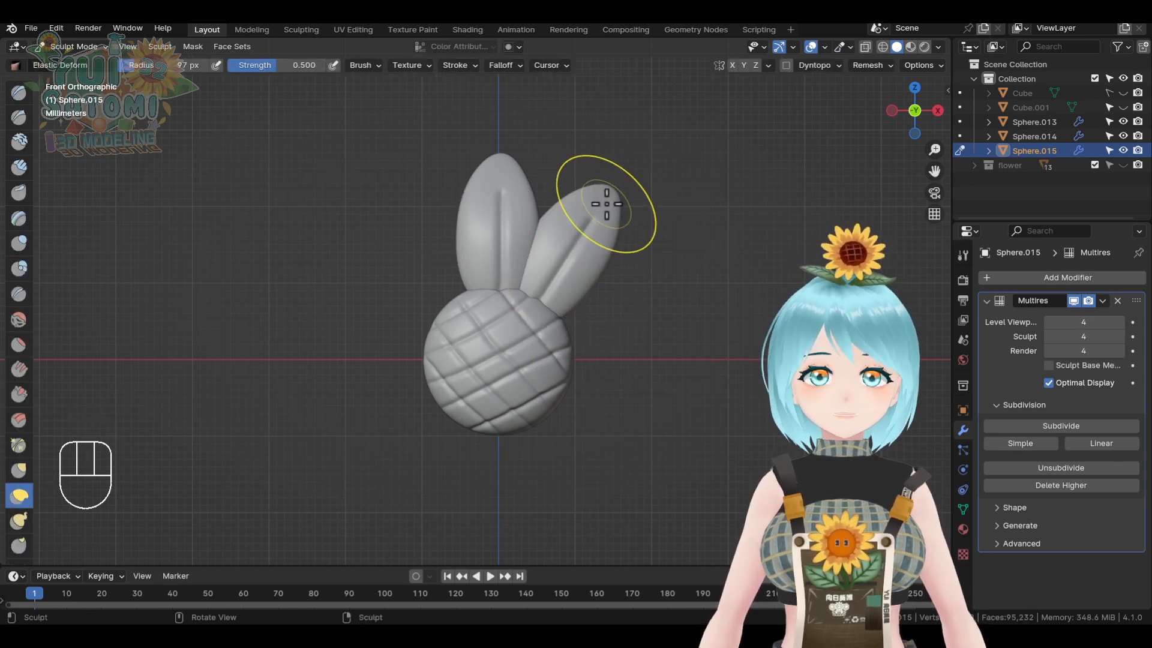
pyautogui.moveTo(606, 203)
pyautogui.mouseDown()
pyautogui.moveTo(588, 210)
pyautogui.moveTo(597, 249)
pyautogui.moveTo(587, 240)
pyautogui.mouseUp()
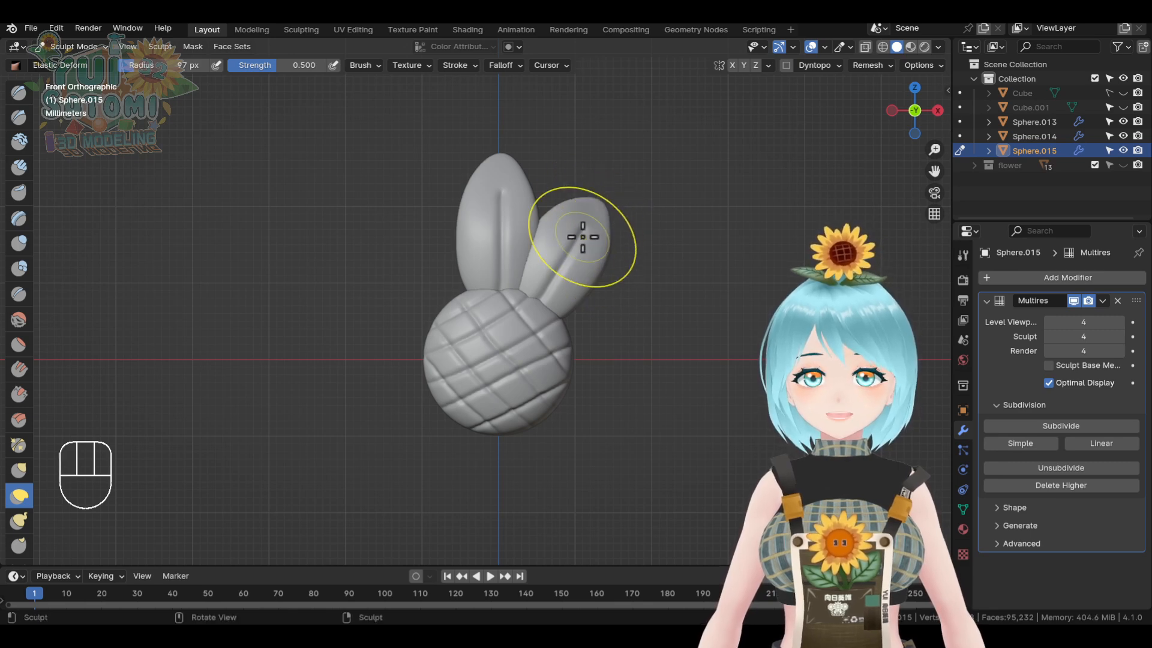
# - Examine the reshaped petal and how it meets the crosshatched centre from the tip, side and front
pyautogui.moveTo(742, 315)
pyautogui.mouseDown(button='middle')
pyautogui.moveTo(695, 362)
pyautogui.moveTo(576, 344)
pyautogui.moveTo(571, 420)
pyautogui.moveTo(600, 360)
pyautogui.mouseUp(button='middle')
pyautogui.scroll(4, 571, 419)
pyautogui.moveTo(540, 270); pyautogui.dragTo(630, 458, button='middle')
pyautogui.moveTo(596, 359)
pyautogui.mouseDown(button='middle')
pyautogui.moveTo(540, 386)
pyautogui.moveTo(515, 334)
pyautogui.mouseUp(button='middle')
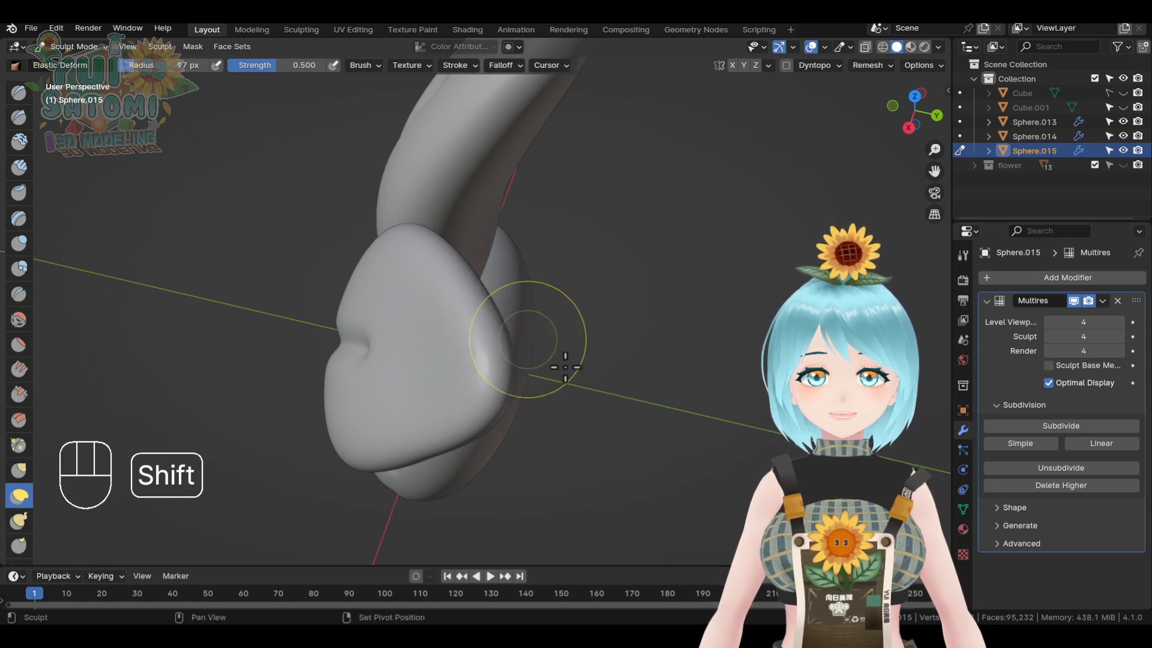
pyautogui.moveTo(632, 499)
pyautogui.mouseDown(button='middle')
pyautogui.moveTo(594, 476)
pyautogui.moveTo(604, 441)
pyautogui.mouseUp(button='middle')
pyautogui.scroll(-4, 636, 429)
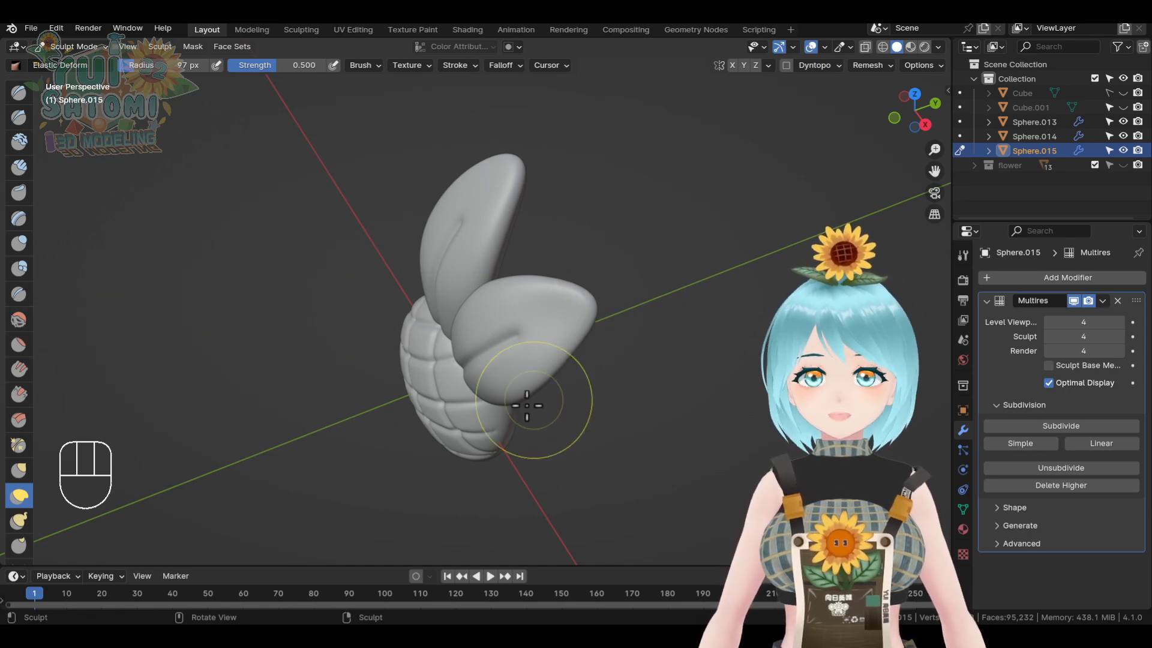
pyautogui.moveTo(528, 399); pyautogui.dragTo(701, 330, button='middle')
# - In Object Mode, select both petals and duplicate them in place in front view
pyautogui.press('Tab')
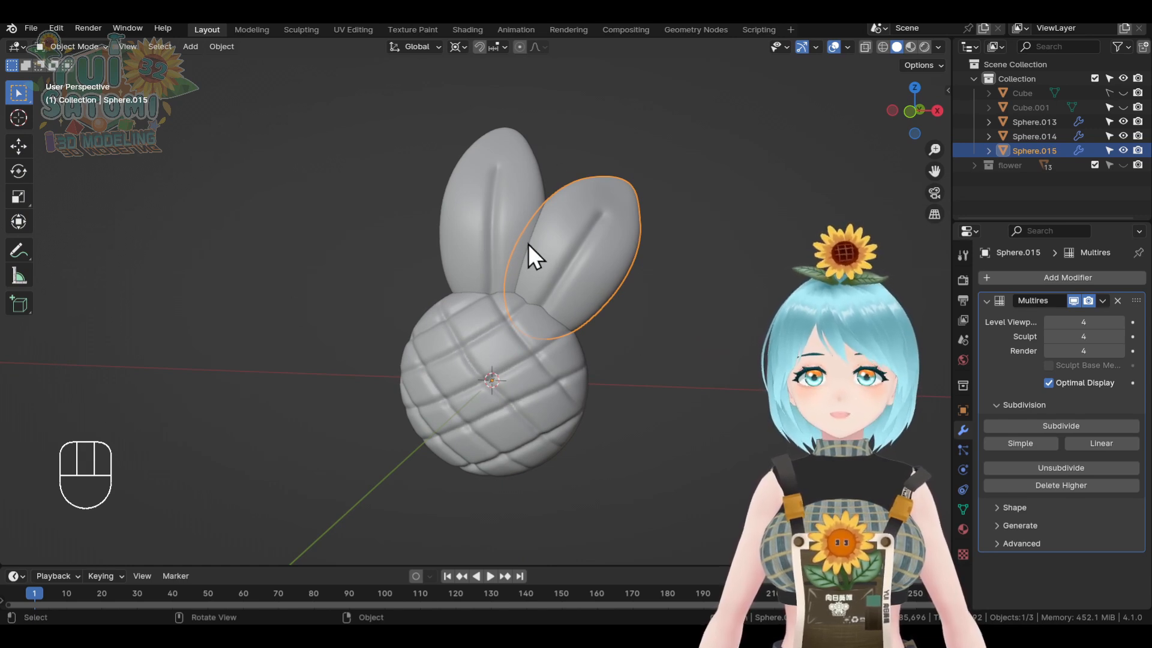
pyautogui.keyDown('shift'); pyautogui.click(509, 228); pyautogui.keyUp('shift')
pyautogui.press('KP_1')
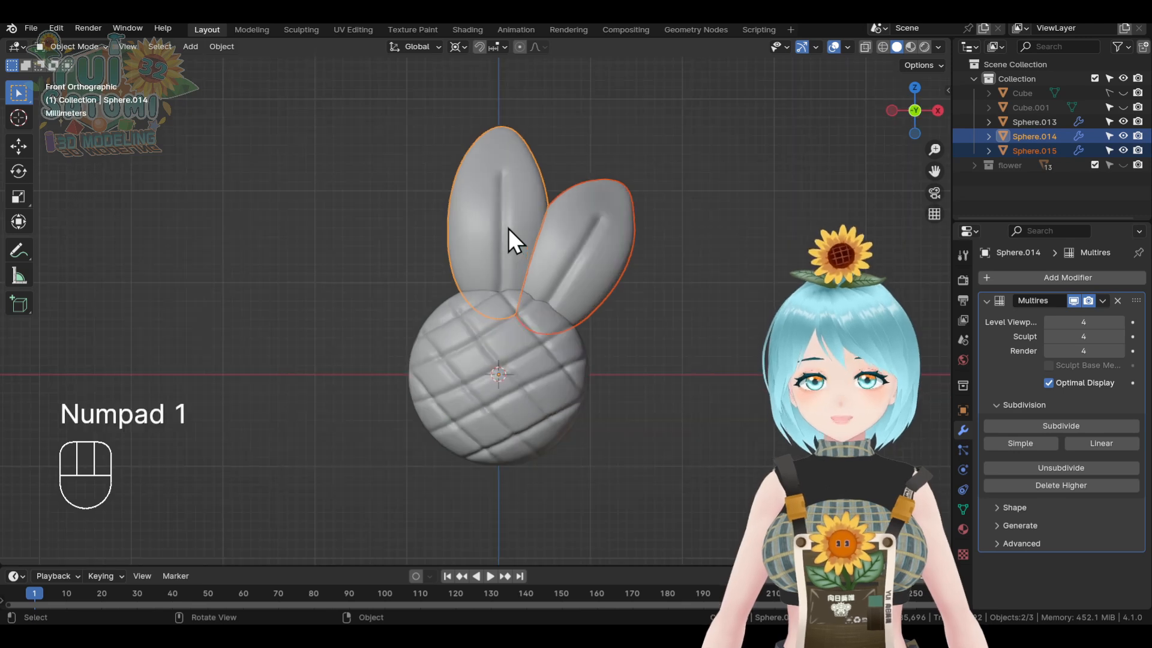
pyautogui.hotkey('shift', 'd')
pyautogui.rightClick(509, 229)
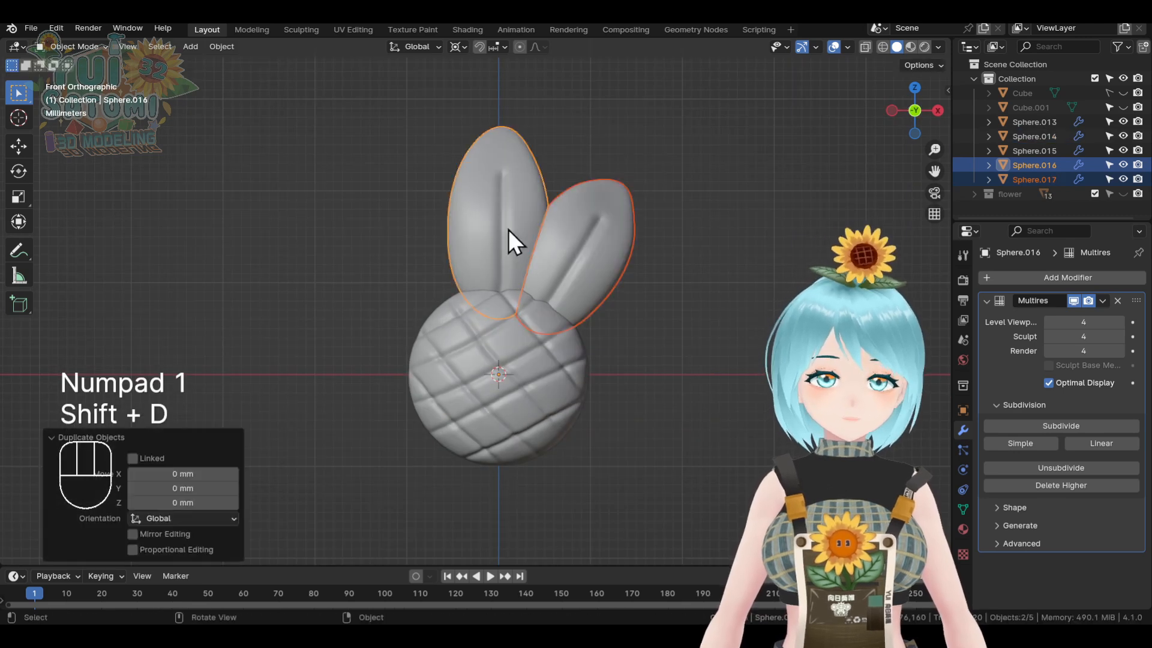
# - In Edit Mode, rotate the entire meshes of the two copied petals about 63° clockwise around the 3D cursor
pyautogui.press('Tab')
pyautogui.press('a')
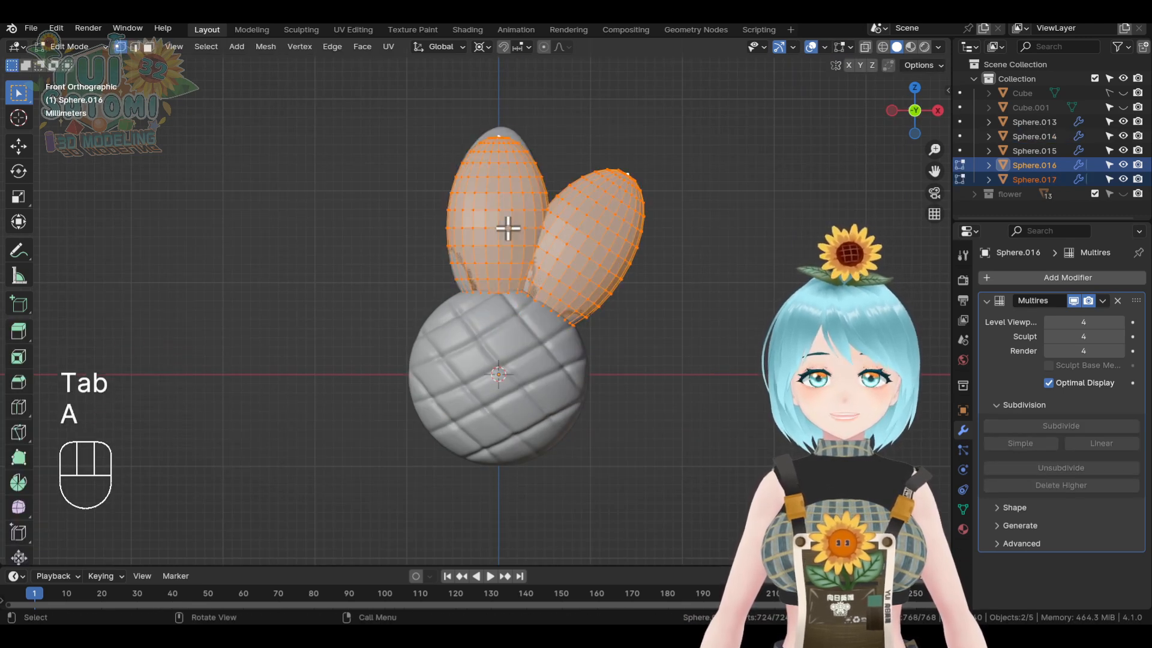
pyautogui.press('r')
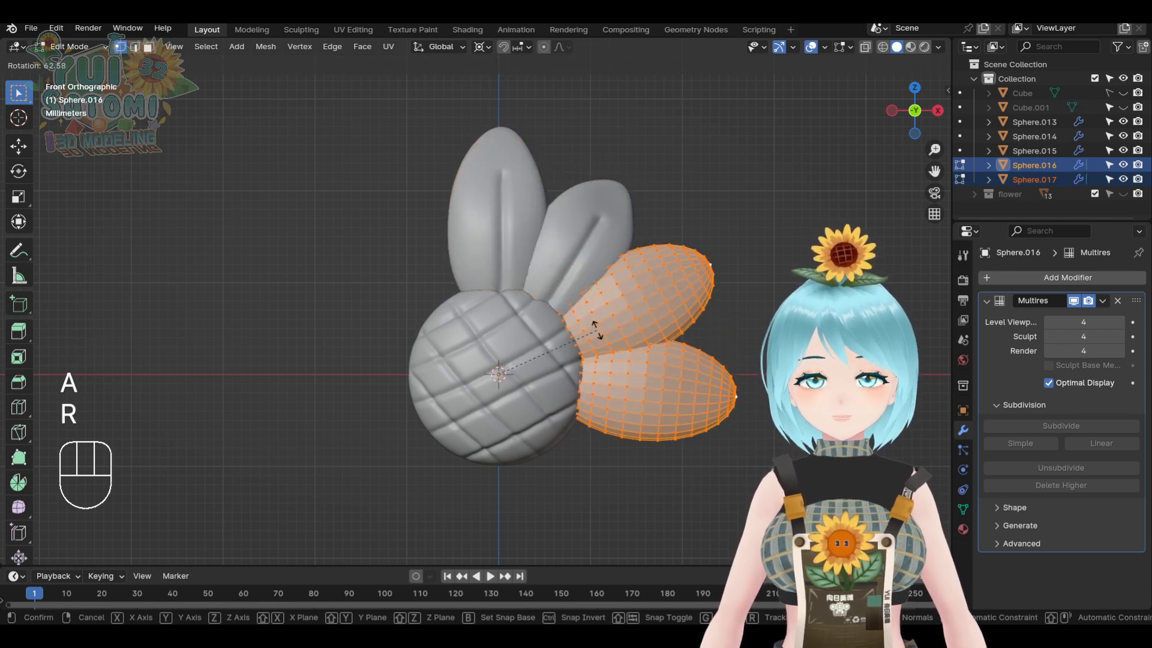
pyautogui.click(596, 329)
# - Return to Object Mode, select all four petals and duplicate them in place
pyautogui.keyDown('shift'); pyautogui.moveTo(600, 342); pyautogui.dragTo(599, 300, button='middle'); pyautogui.keyUp('shift')
pyautogui.press('Tab')
pyautogui.keyDown('shift'); pyautogui.click(574, 200); pyautogui.keyUp('shift')
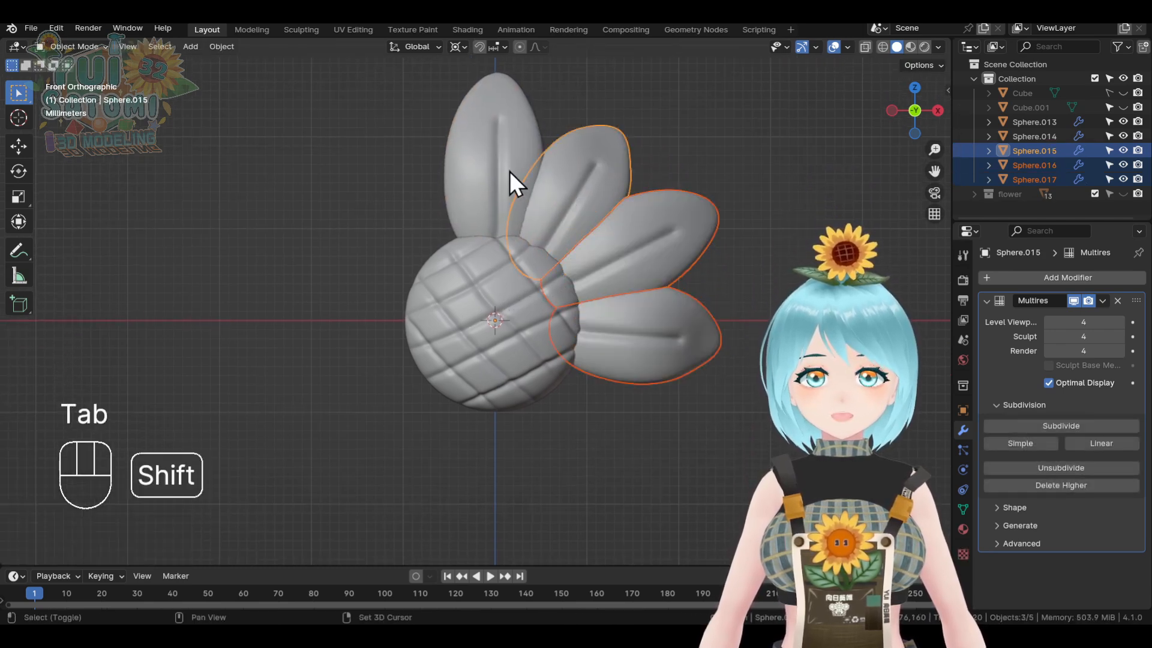
pyautogui.keyDown('shift'); pyautogui.click(495, 171); pyautogui.keyUp('shift')
pyautogui.hotkey('shift', 'd')
pyautogui.rightClick(493, 169)
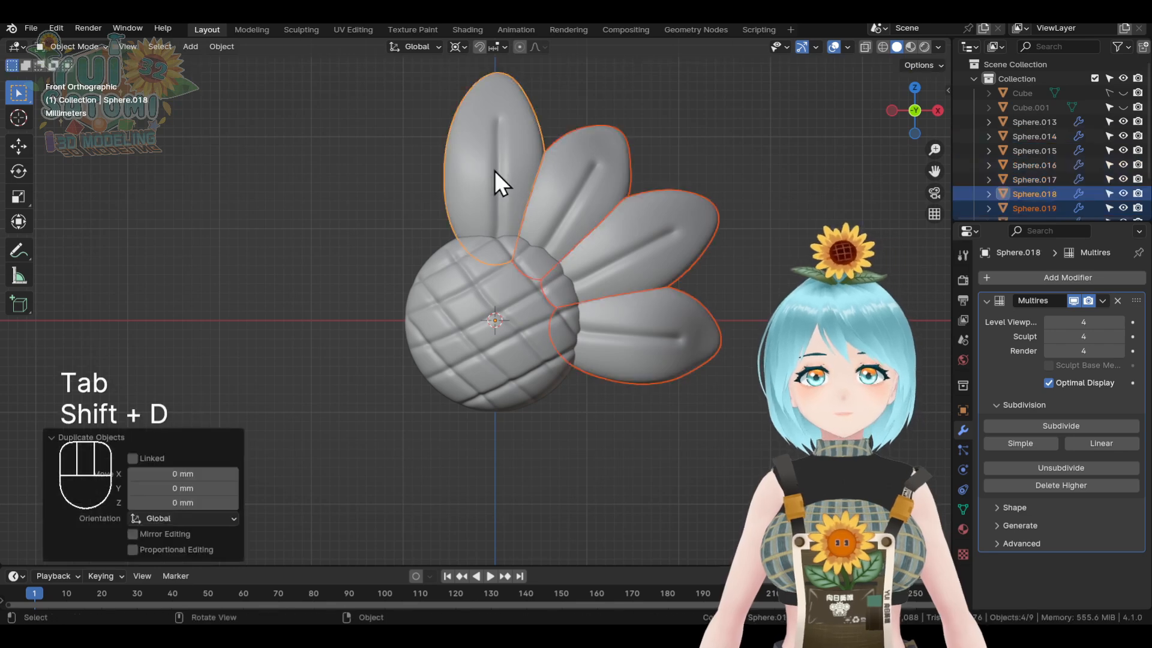
# - In Edit Mode, rotate the entire meshes of the four copied petals 128° clockwise around the 3D cursor
pyautogui.press('Tab')
pyautogui.keyDown('shift'); pyautogui.moveTo(644, 285); pyautogui.dragTo(637, 301, button='middle'); pyautogui.keyUp('shift')
pyautogui.press('a')
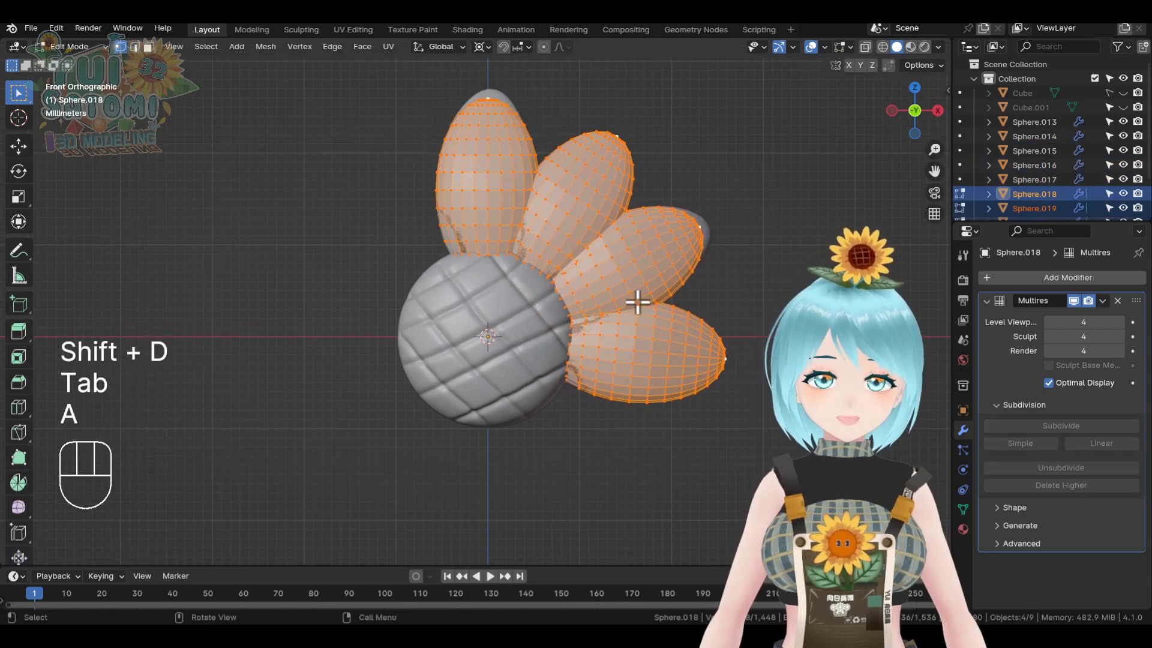
pyautogui.press('r')
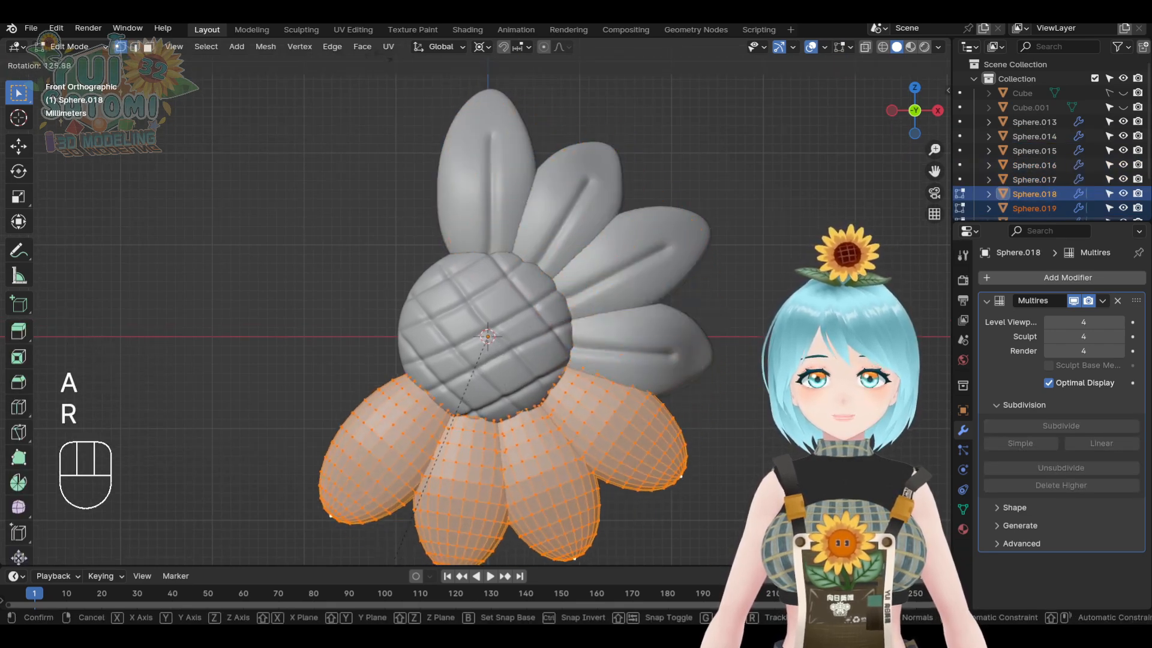
pyautogui.click(384, 558)
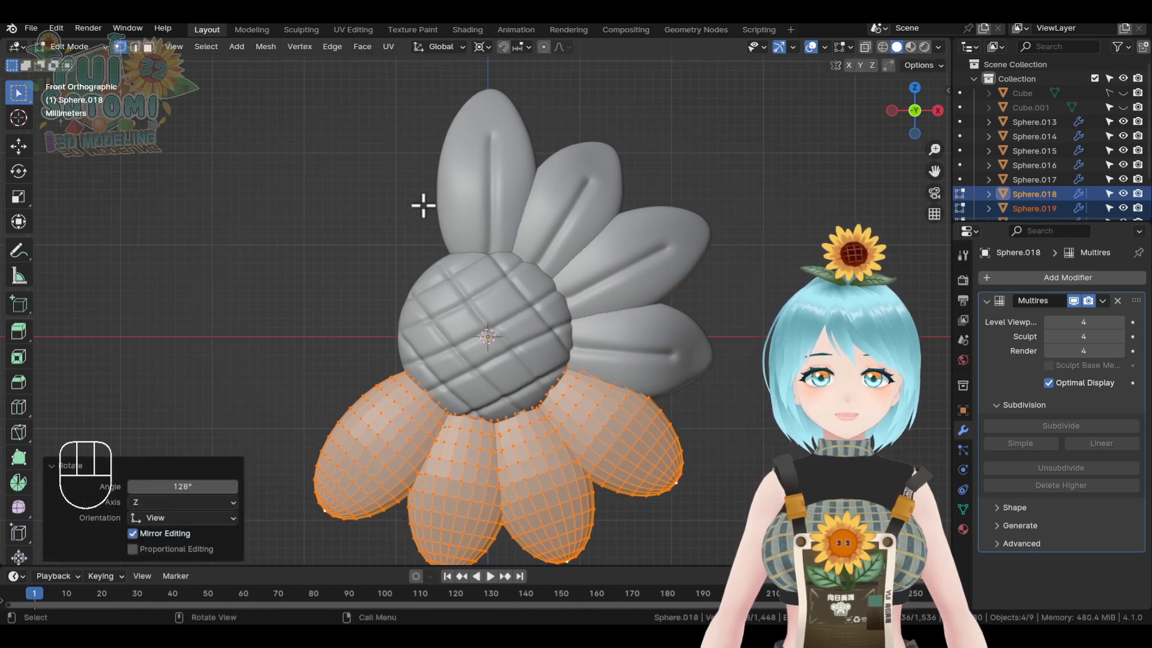
pyautogui.scroll(-1, 548, 341)
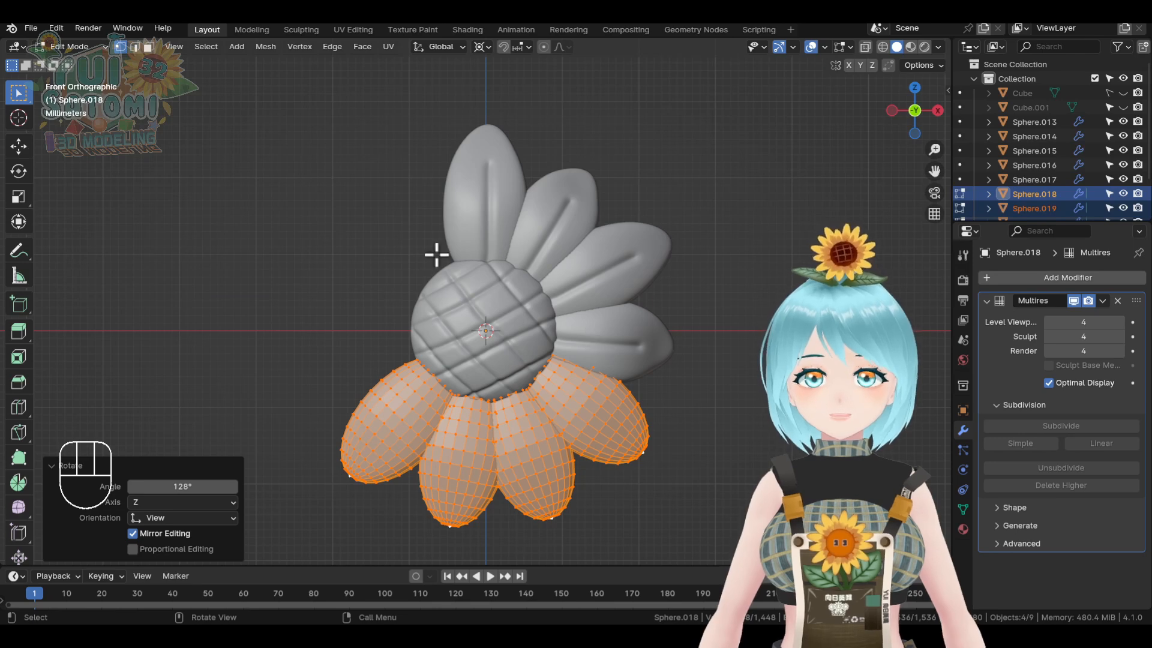
# - Duplicate the four lower petals in place and rotate the copies' meshes 130° clockwise around the 3D cursor in Edit Mode
pyautogui.press('Tab')
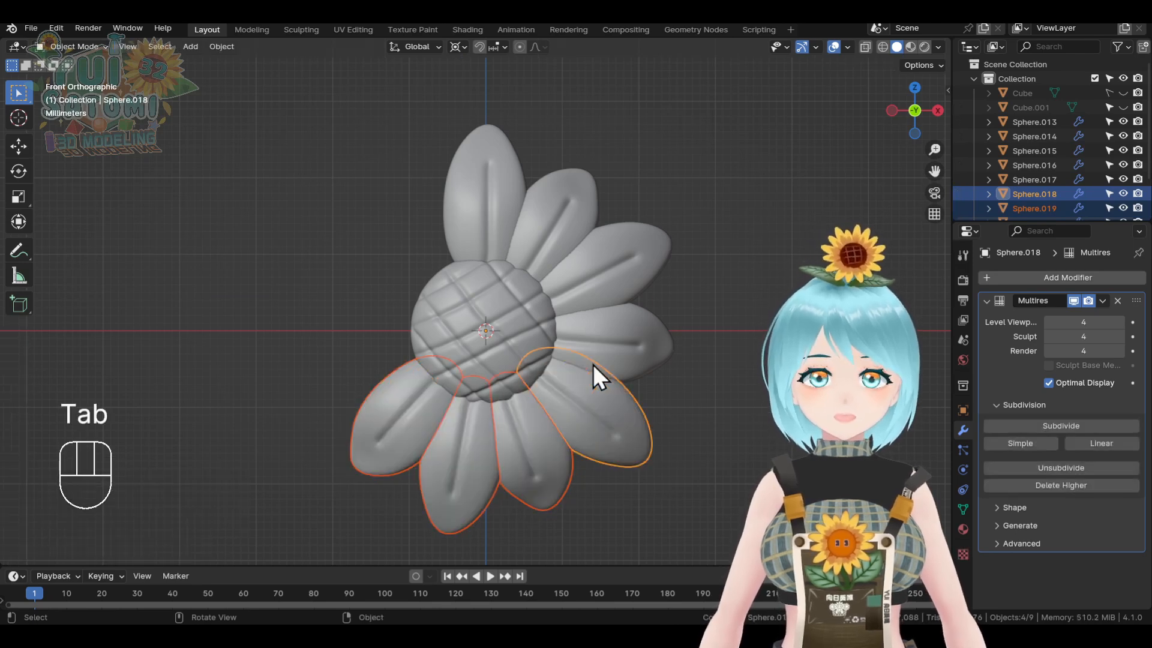
pyautogui.hotkey('shift', 'd')
pyautogui.click(593, 365)
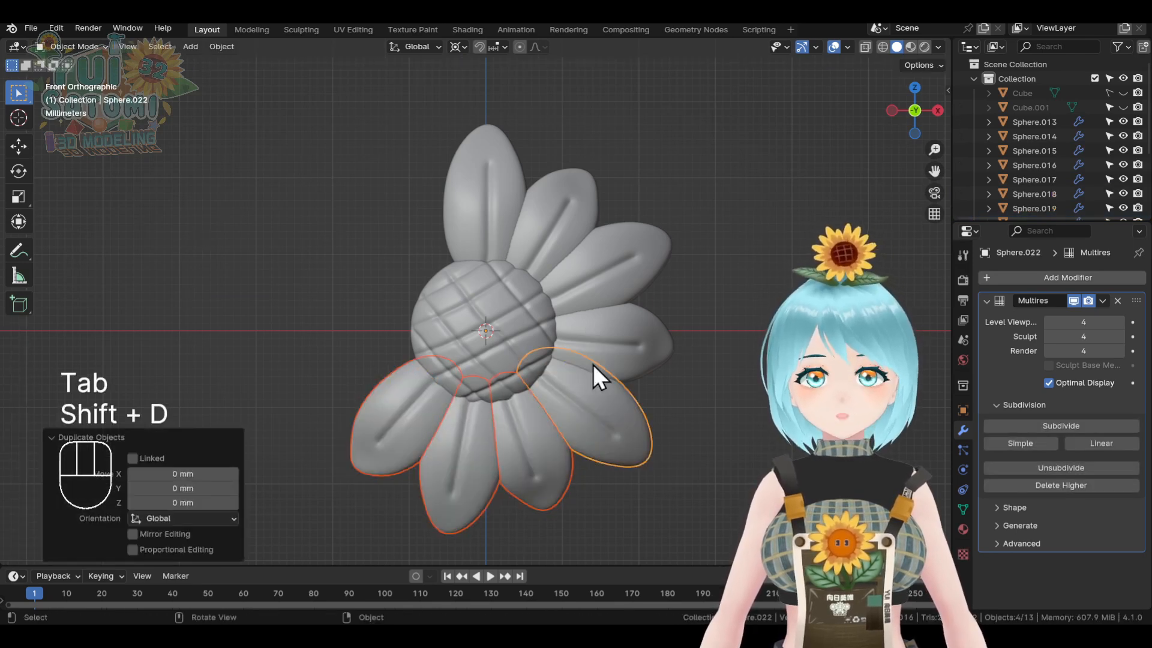
pyautogui.press('Tab')
pyautogui.press('a')
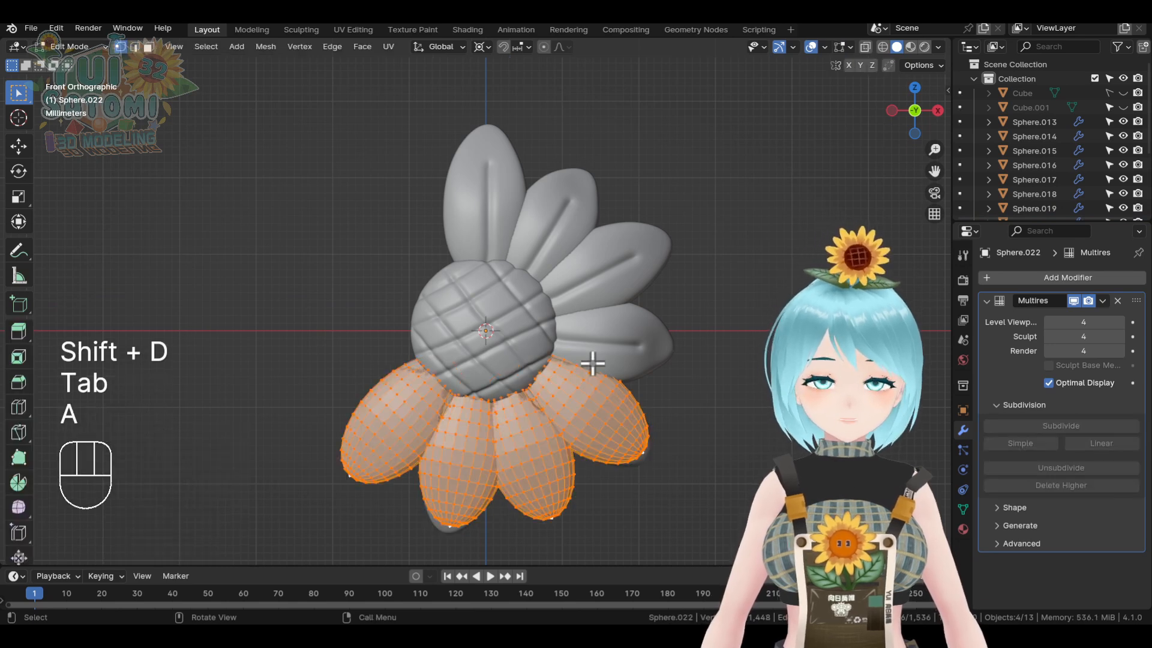
pyautogui.press('r')
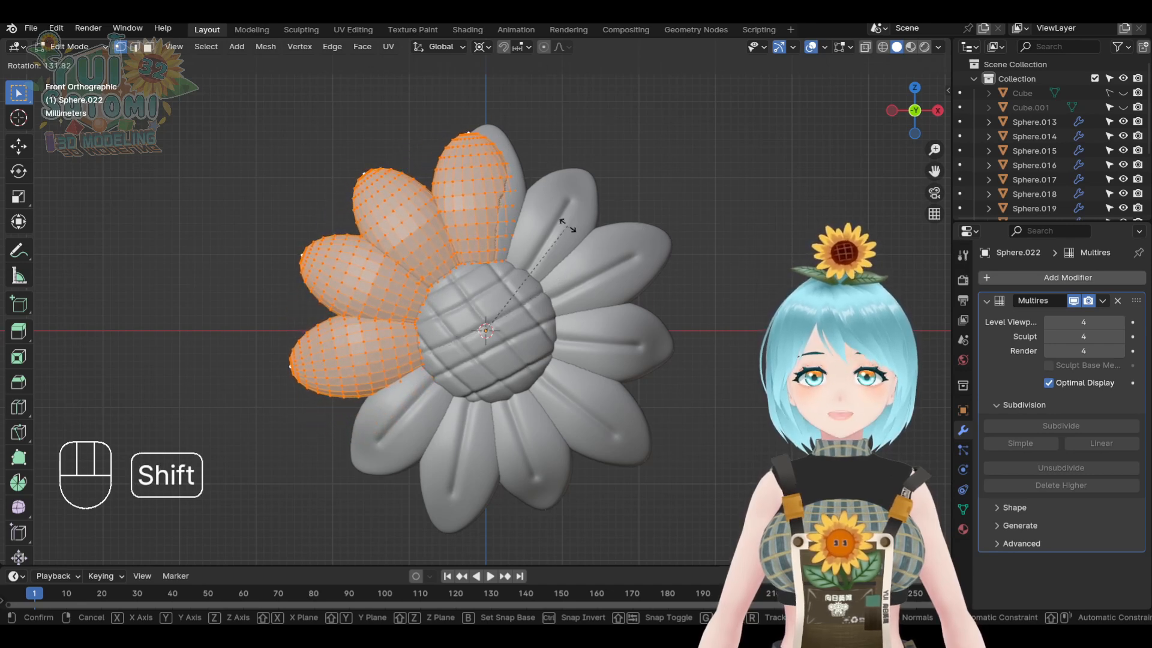
pyautogui.click(451, 220)
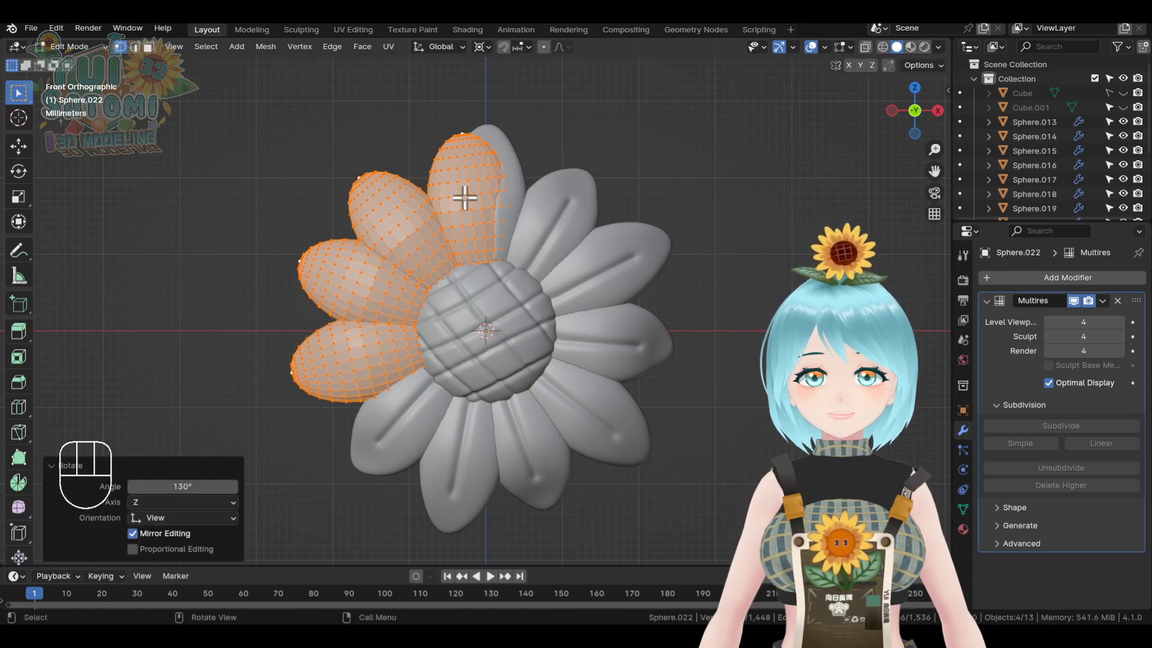
# - Select the linked mesh of the copied petal overlapping the original upper petal and delete it
pyautogui.click(465, 195)
pyautogui.scroll(4, 482, 174)
pyautogui.keyDown('shift'); pyautogui.moveTo(481, 174); pyautogui.dragTo(560, 381, button='middle'); pyautogui.keyUp('shift')
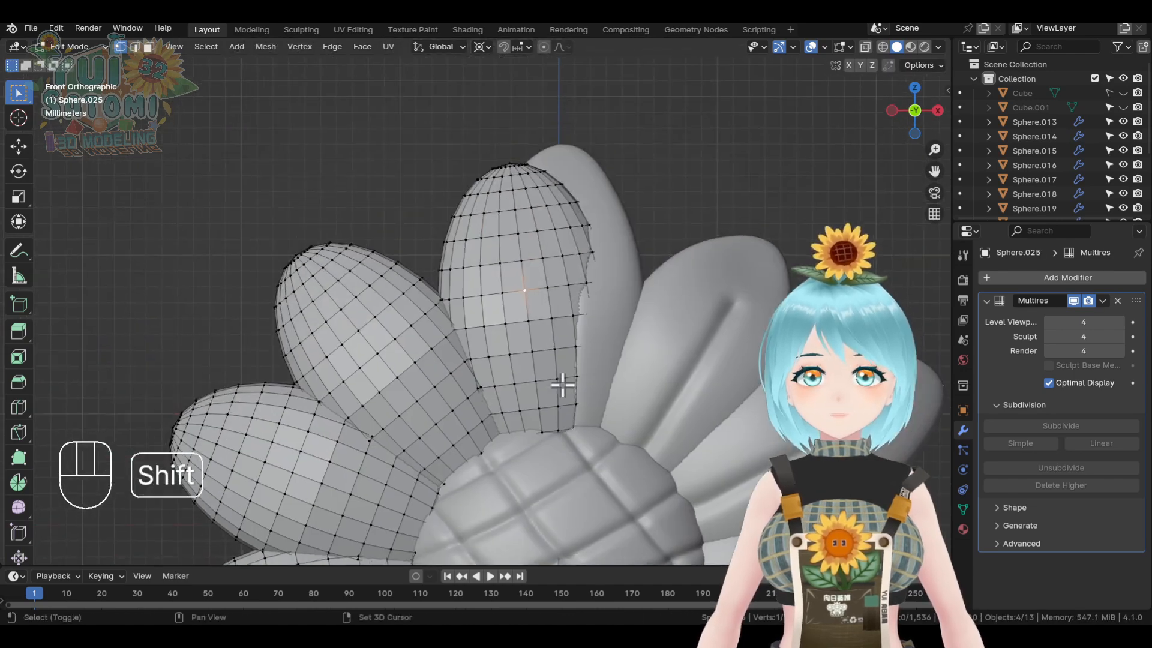
pyautogui.press('l')
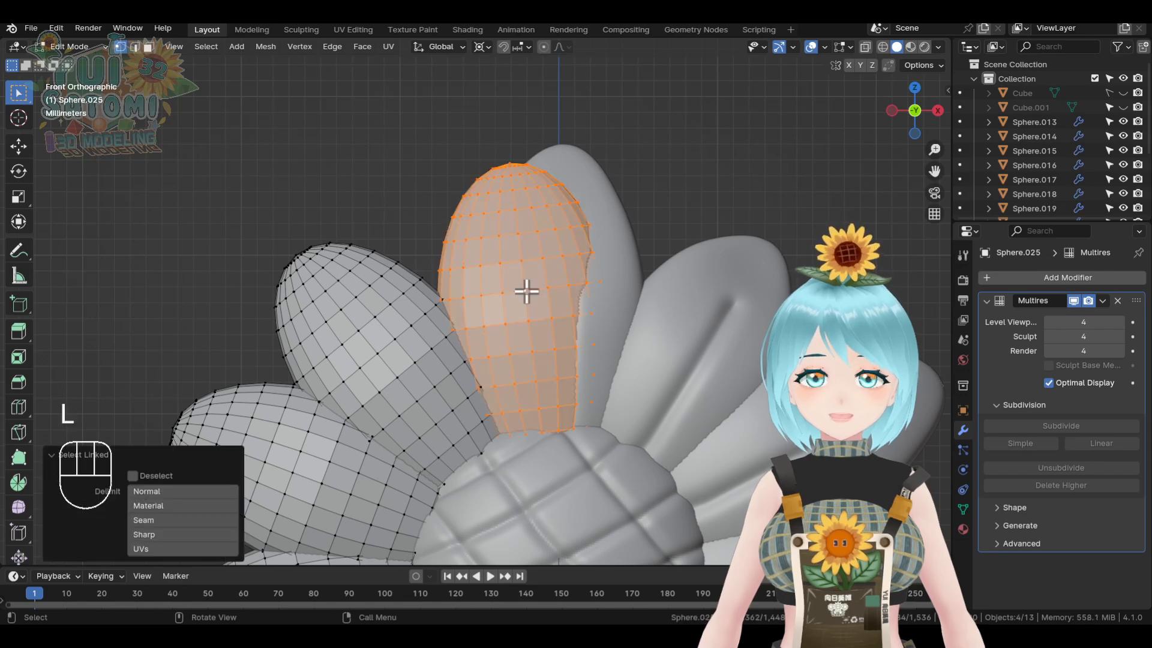
pyautogui.press('x')
pyautogui.click(527, 292)
pyautogui.scroll(-3, 527, 289)
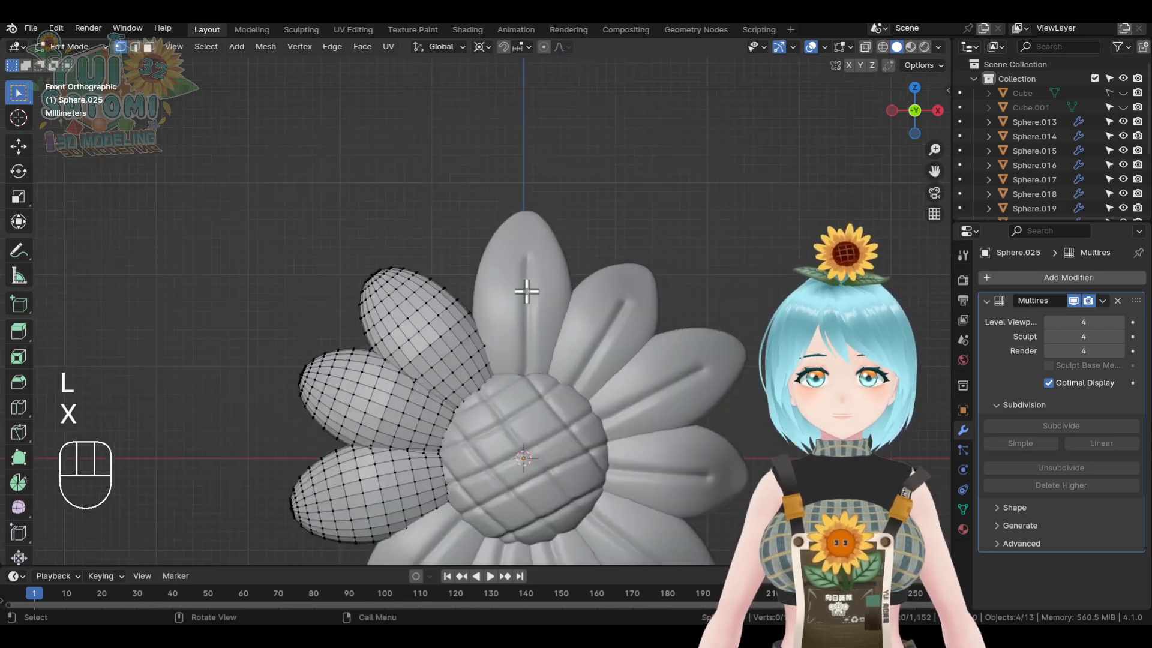
# - Rotate the three remaining copied petals' meshes slightly around the 3D cursor and return to Object Mode
pyautogui.keyDown('shift'); pyautogui.moveTo(527, 288); pyautogui.dragTo(533, 334, button='middle'); pyautogui.keyUp('shift')
pyautogui.press('a')
pyautogui.press('r')
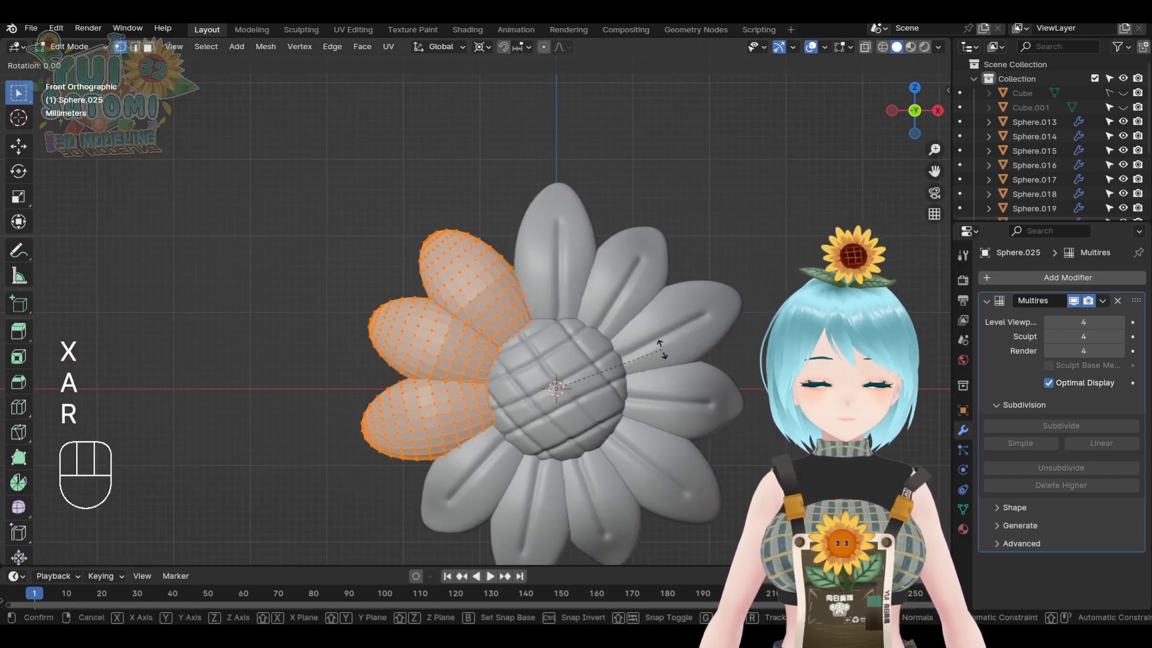
pyautogui.click(663, 352)
pyautogui.press('Tab')
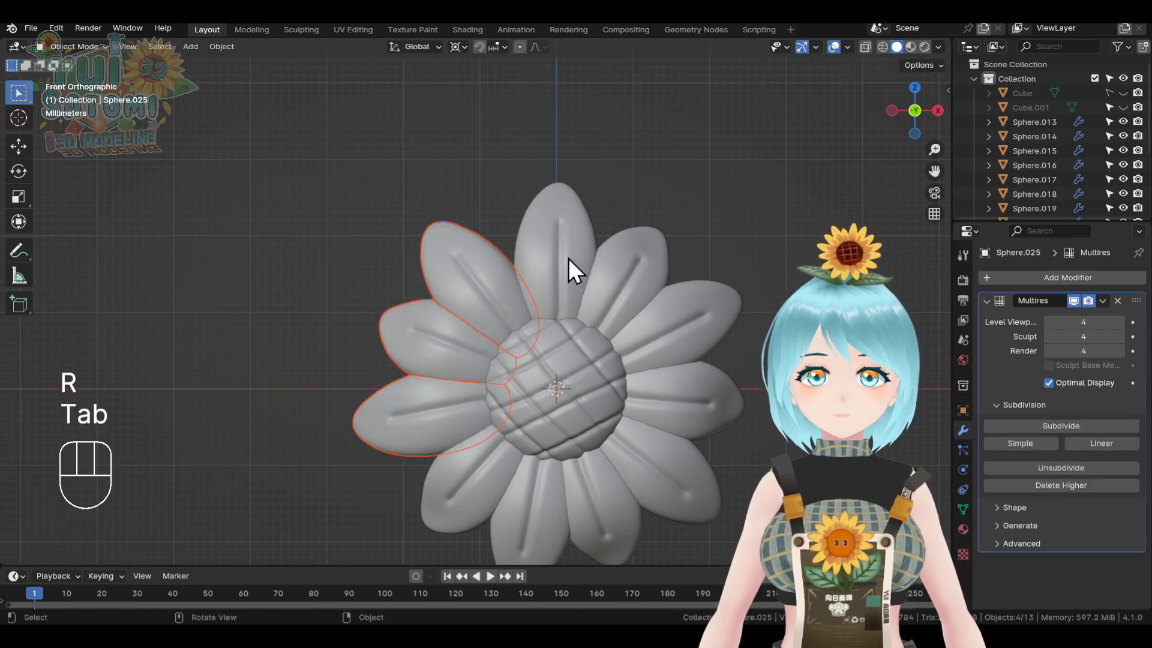
# - Rotate the uppermost petal's mesh slightly counterclockwise around the 3D cursor in Edit Mode, finishing in Object Mode
pyautogui.click(568, 258)
pyautogui.press('Tab')
pyautogui.press('a')
pyautogui.press('r')
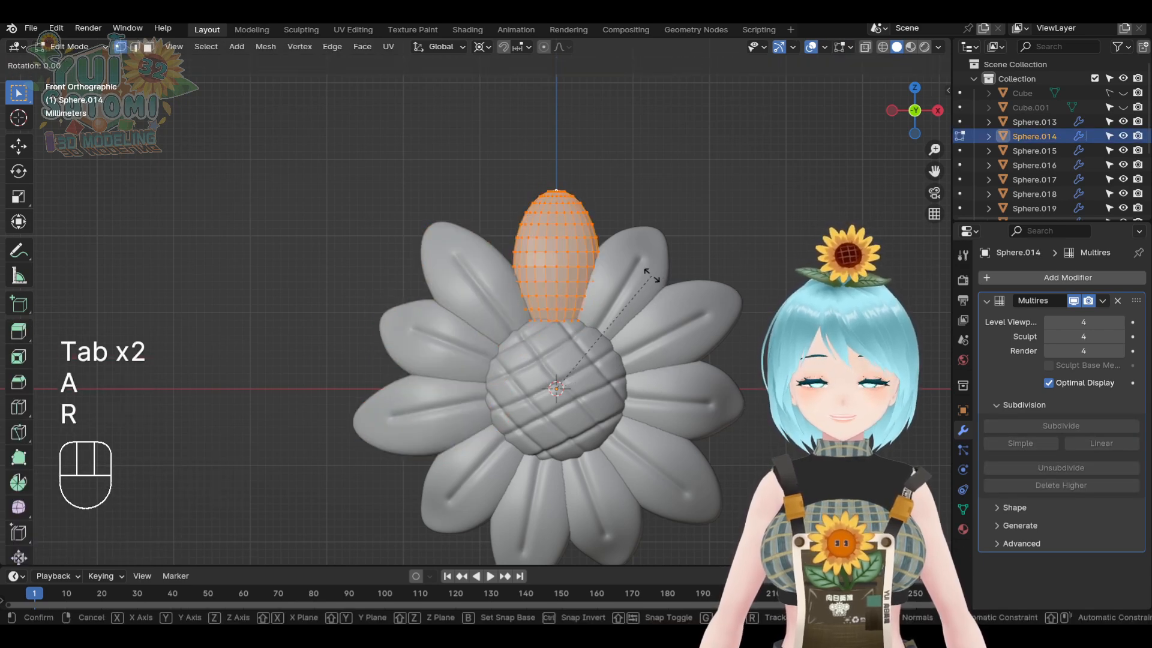
pyautogui.click(645, 269)
pyautogui.press('Tab')
pyautogui.click(648, 276)
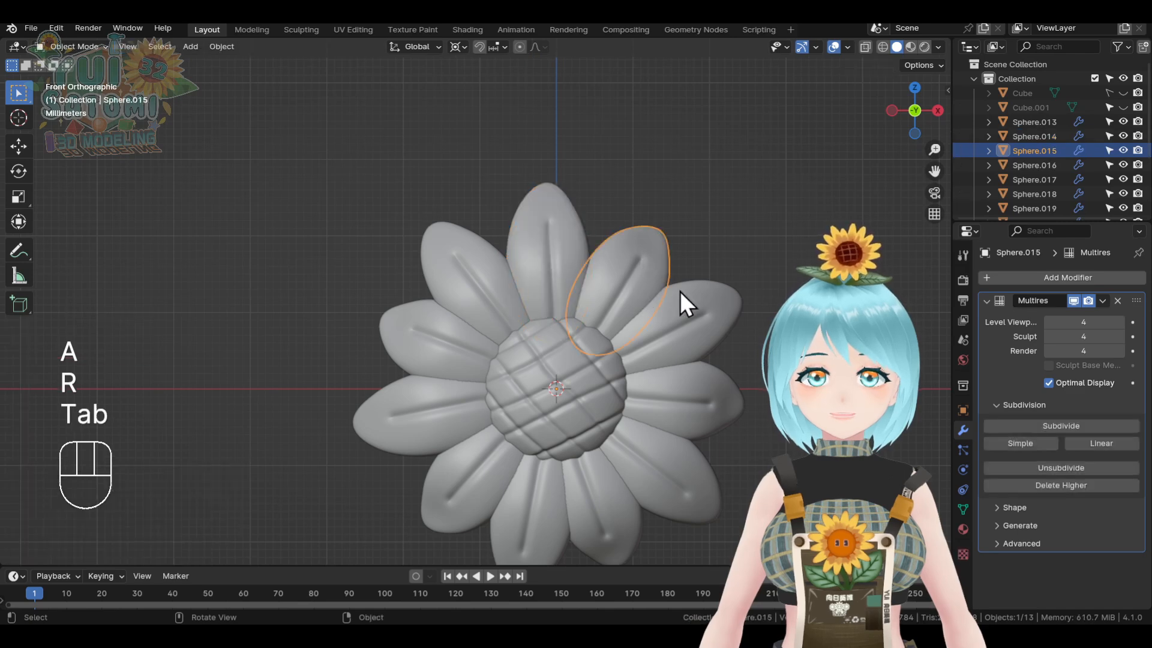
# - Rotate the lower-left petal's mesh 1.82° clockwise around the 3D cursor in Edit Mode and return to Object Mode
pyautogui.scroll(-1, 747, 312)
pyautogui.keyDown('shift'); pyautogui.moveTo(726, 311); pyautogui.dragTo(742, 289, button='middle'); pyautogui.keyUp('shift')
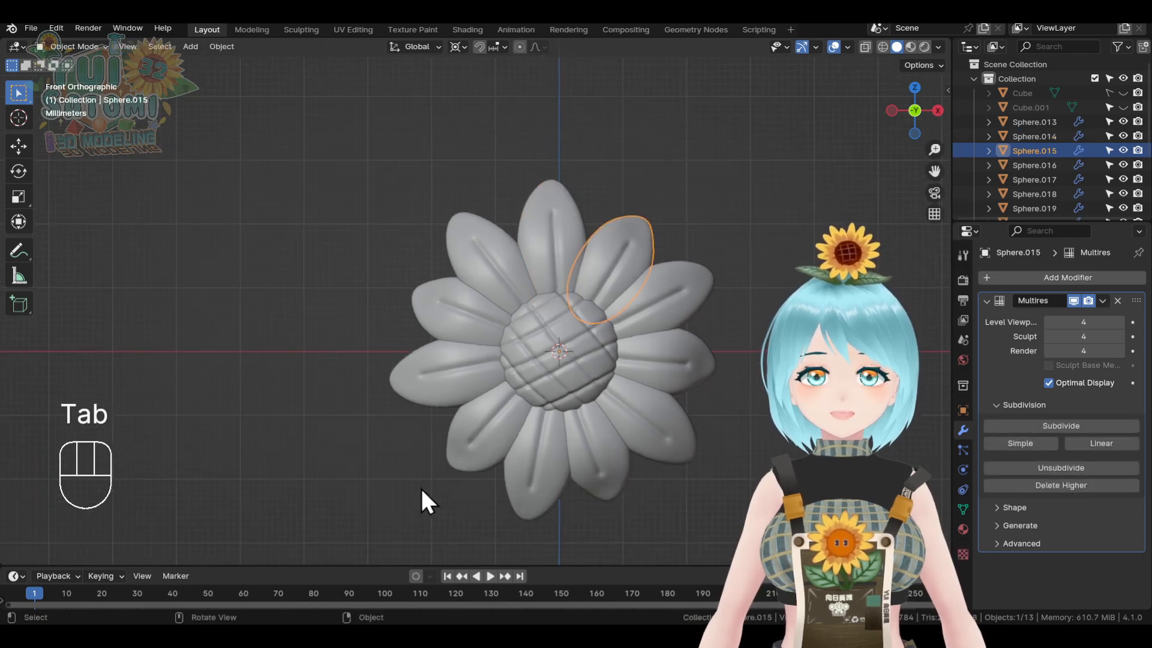
pyautogui.click(473, 433)
pyautogui.press('Tab')
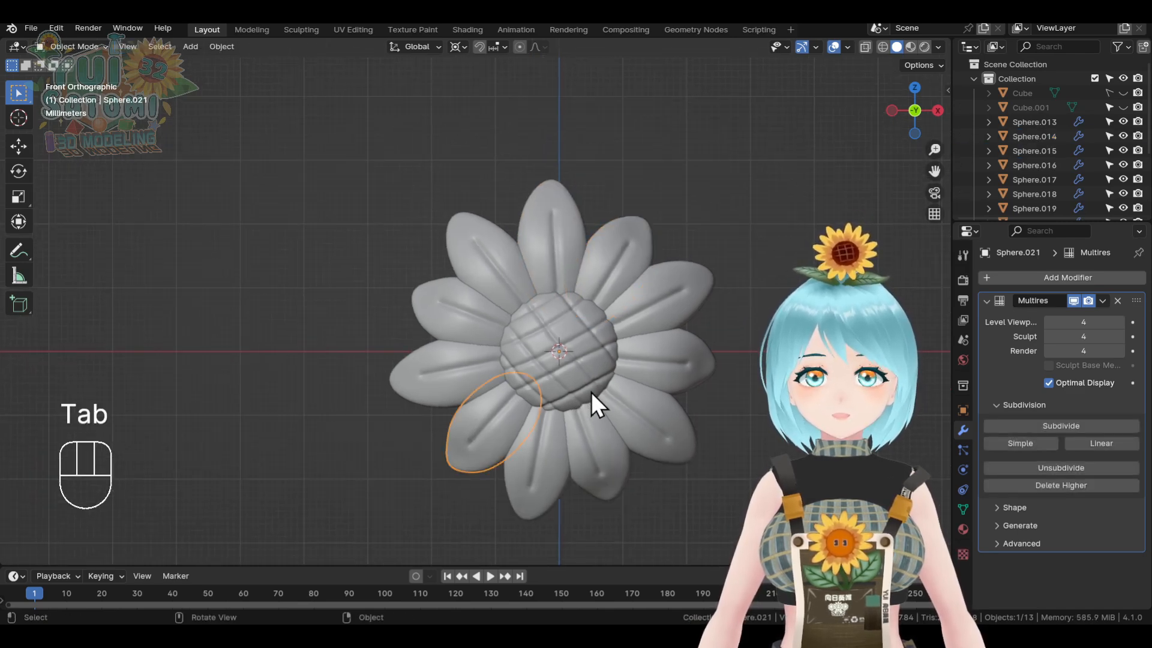
pyautogui.click(701, 399)
pyautogui.press('a')
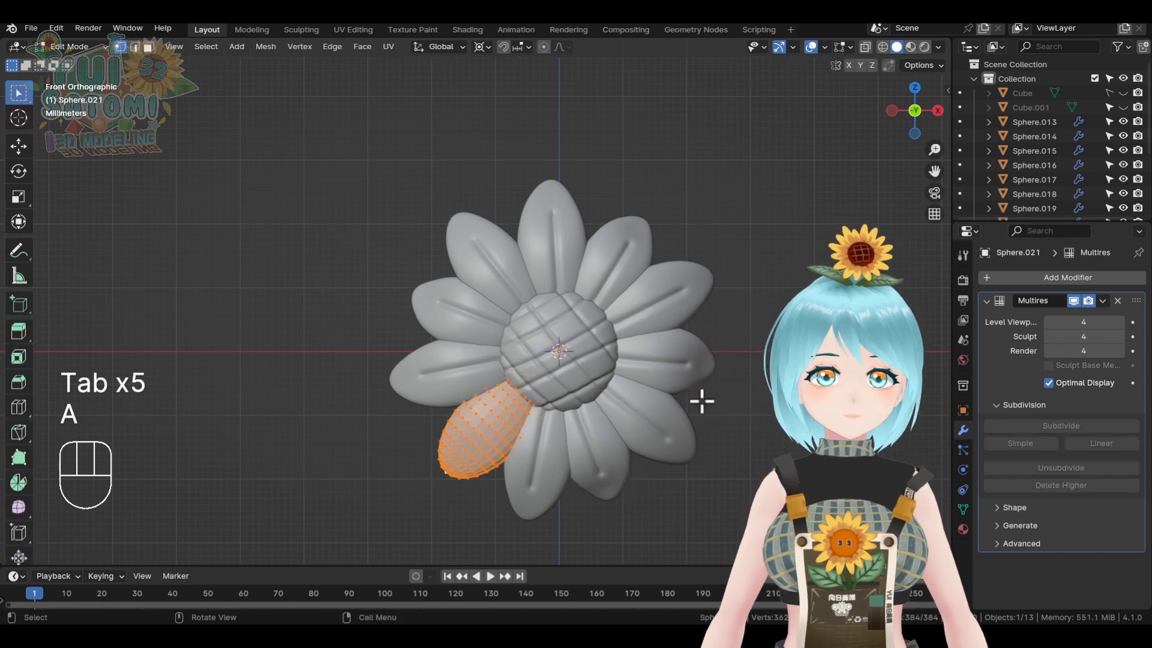
pyautogui.press('r')
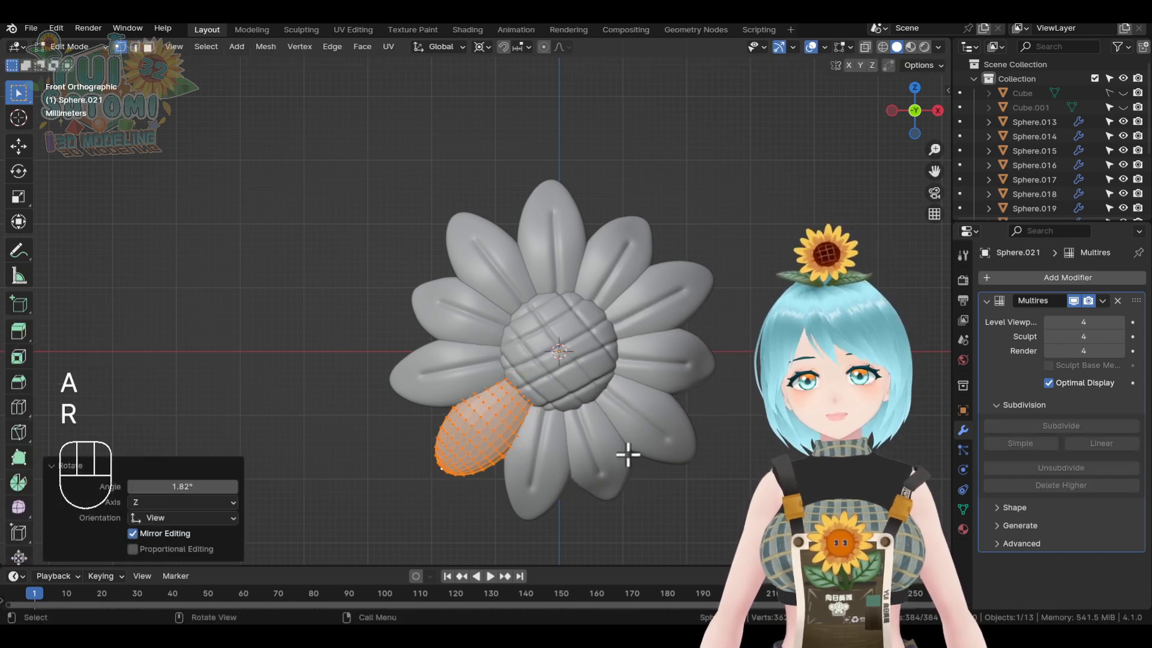
pyautogui.keyDown('shift'); pyautogui.moveTo(527, 468); pyautogui.dragTo(540, 414, button='middle'); pyautogui.keyUp('shift')
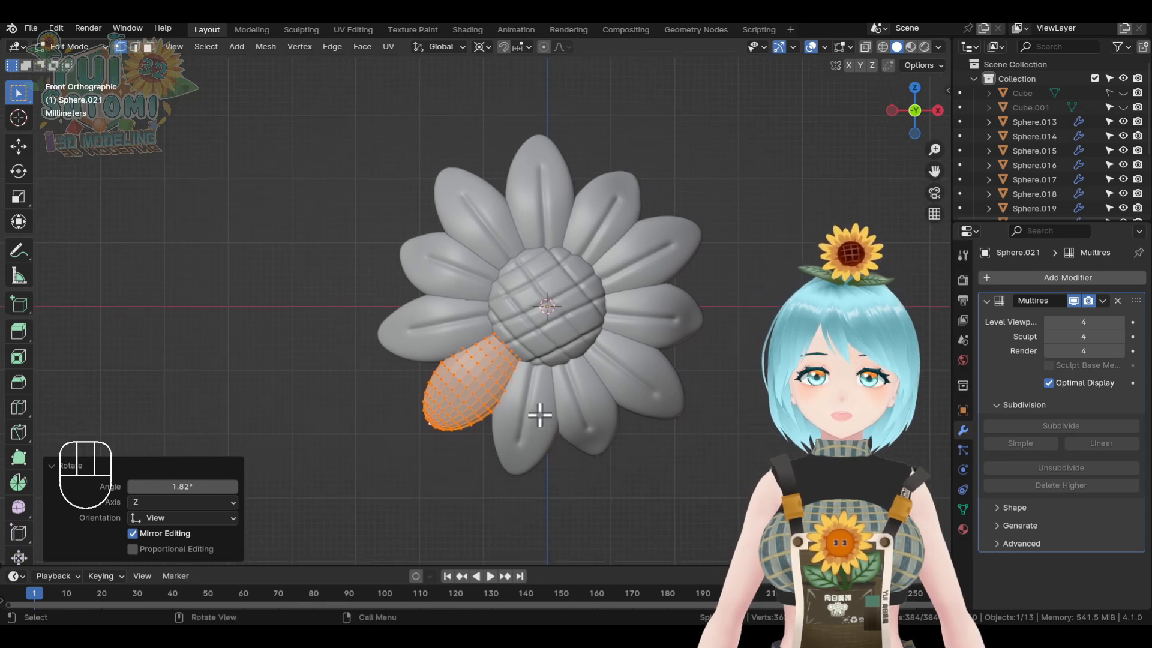
pyautogui.press('Tab')
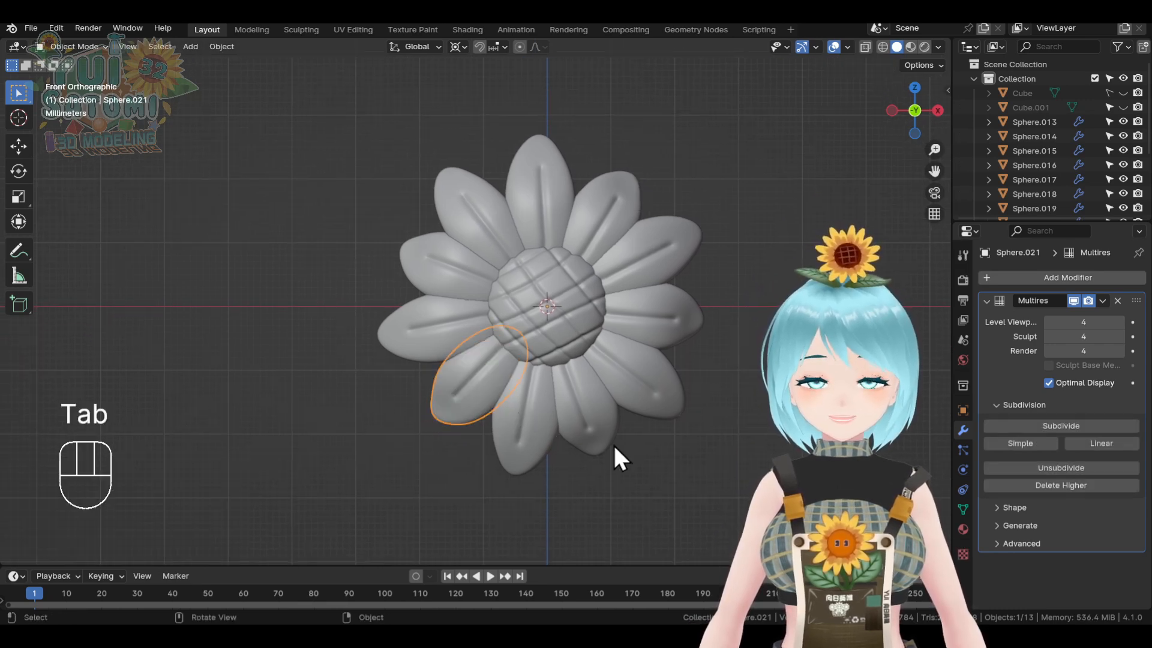
pyautogui.press('r')
pyautogui.click(562, 435)
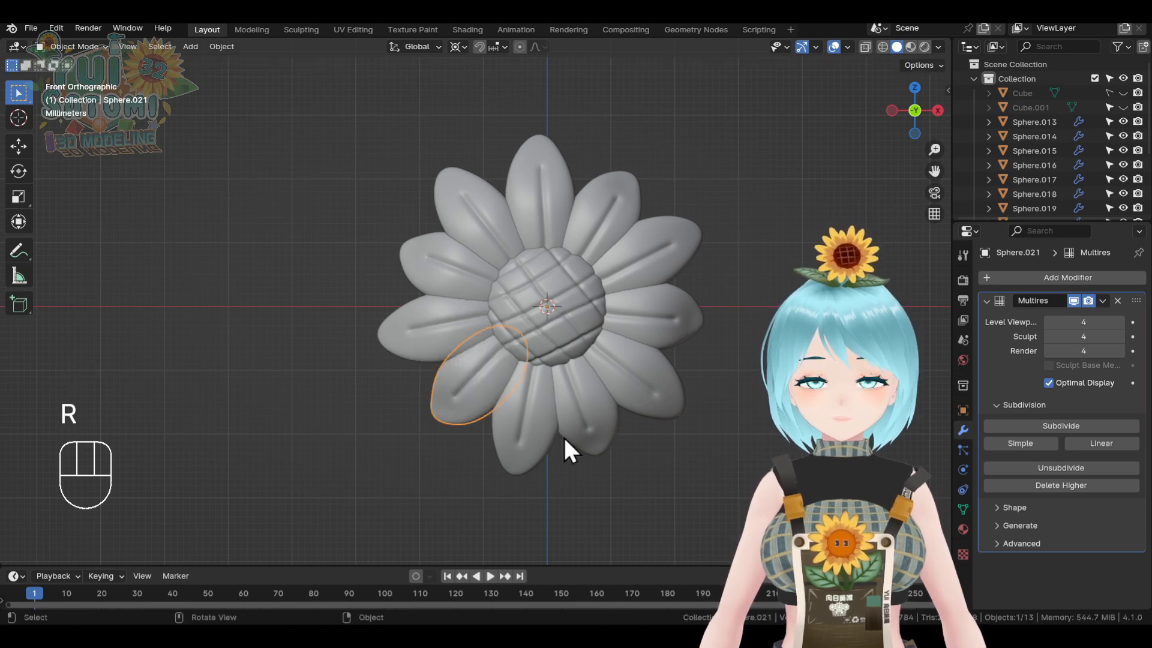
pyautogui.press('n')
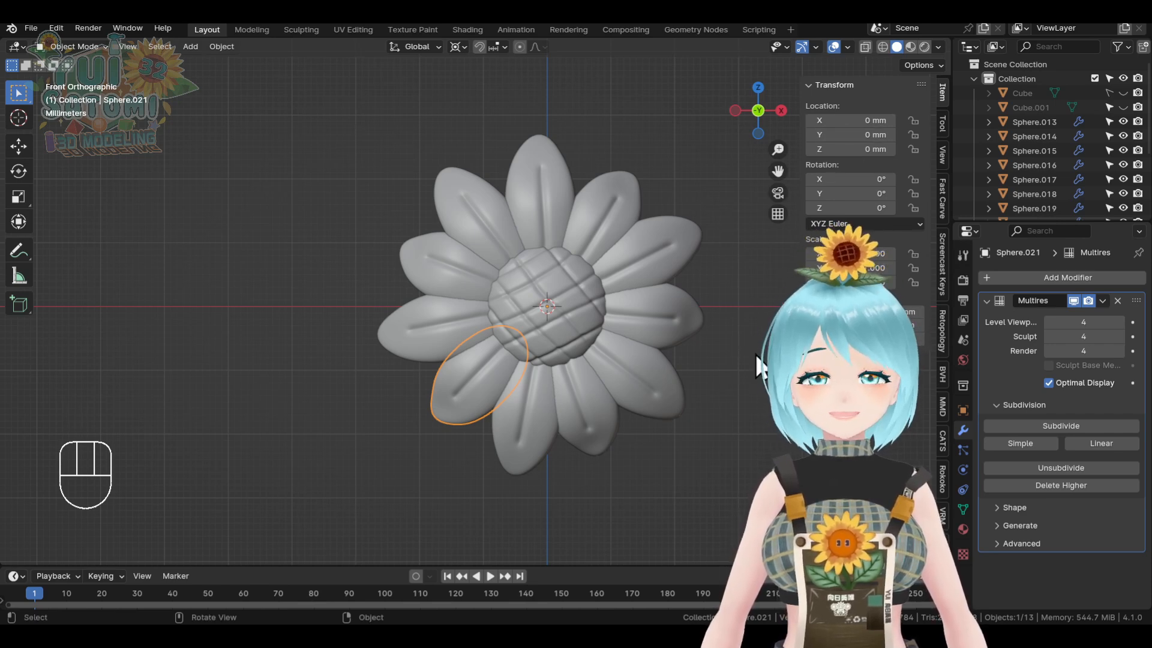
pyautogui.press('n')
# - Select all petals without the crosshatched centre, make the upper-right petal the active object and enter Sculpt Mode
pyautogui.keyDown('shift'); pyautogui.moveTo(601, 372); pyautogui.dragTo(402, 391, button='middle'); pyautogui.keyUp('shift')
pyautogui.keyDown('shift'); pyautogui.moveTo(590, 391); pyautogui.dragTo(551, 360, button='middle'); pyautogui.keyUp('shift')
pyautogui.click(732, 369)
pyautogui.keyDown('shift'); pyautogui.moveTo(665, 368); pyautogui.dragTo(607, 292, button='middle'); pyautogui.keyUp('shift')
pyautogui.scroll(-3, 581, 320)
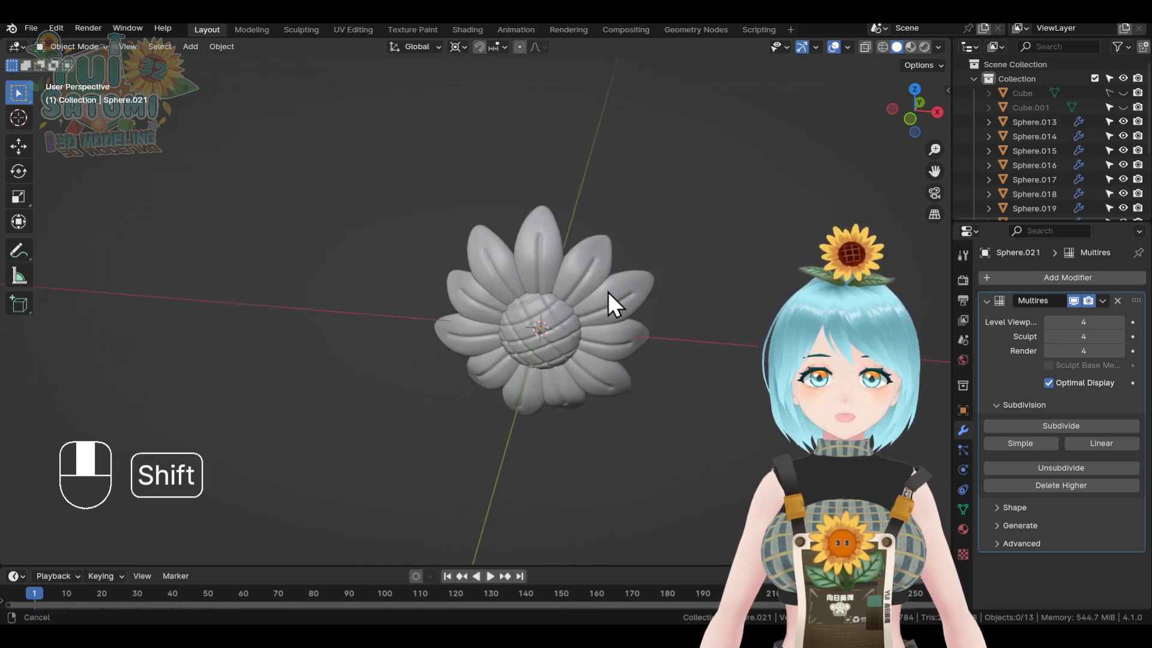
pyautogui.click(541, 334)
pyautogui.hotkey('ctrl', 'i')
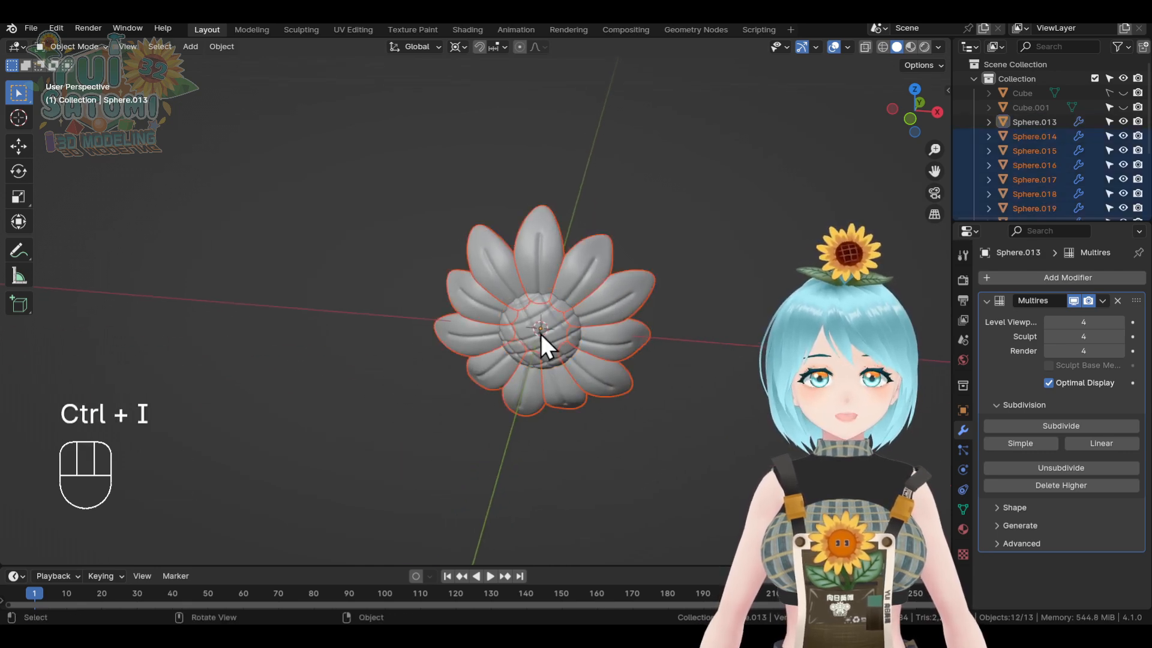
pyautogui.keyDown('shift'); pyautogui.click(622, 295); pyautogui.keyUp('shift')
pyautogui.press('Tab')
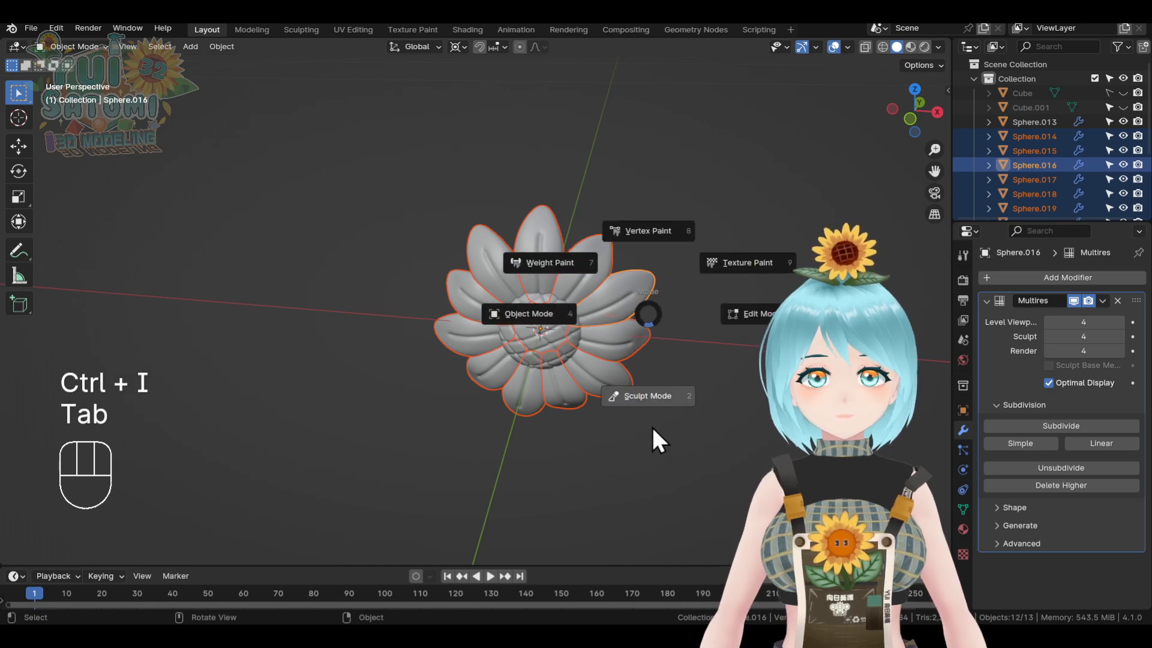
pyautogui.click(651, 425)
# - Reduce the Elastic Deform brush radius to 48 px and smooth the outer end of the groove on the active petal
pyautogui.scroll(4, 662, 336)
pyautogui.moveTo(713, 312)
pyautogui.keyDown('shift'); pyautogui.mouseDown(button='middle')
pyautogui.moveTo(675, 339)
pyautogui.moveTo(752, 359)
pyautogui.moveTo(720, 342)
pyautogui.mouseUp(button='middle'); pyautogui.keyUp('shift')
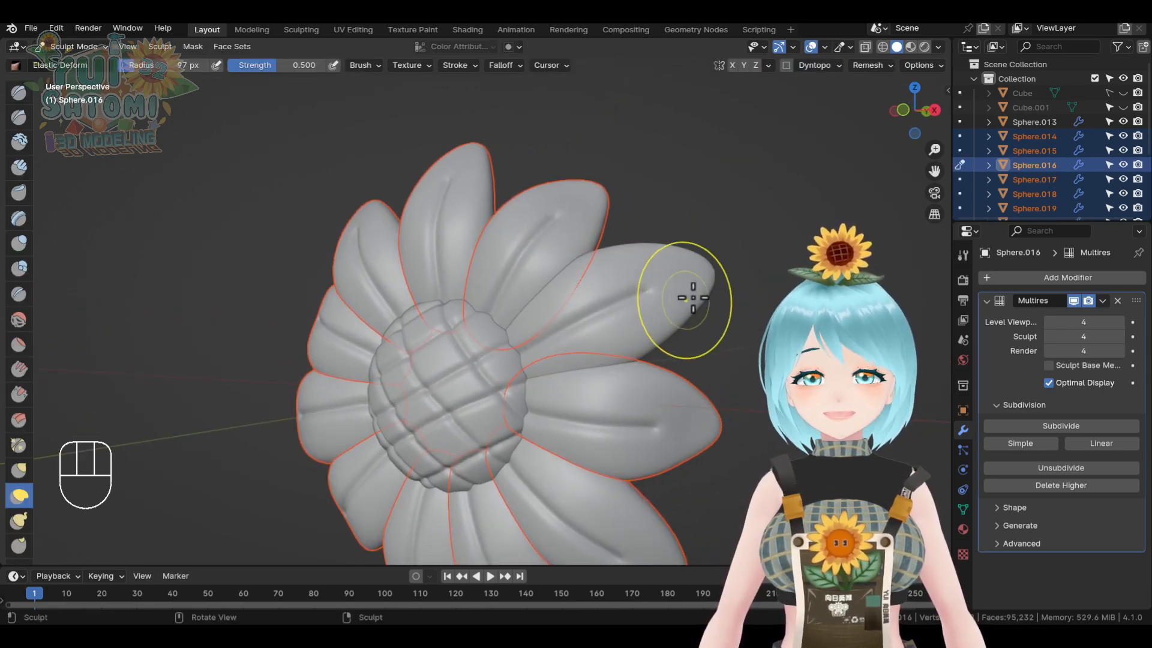
pyautogui.moveTo(661, 286)
pyautogui.keyDown('shift'); pyautogui.mouseDown(button='middle')
pyautogui.moveTo(710, 318)
pyautogui.moveTo(651, 337)
pyautogui.mouseUp(button='middle'); pyautogui.keyUp('shift')
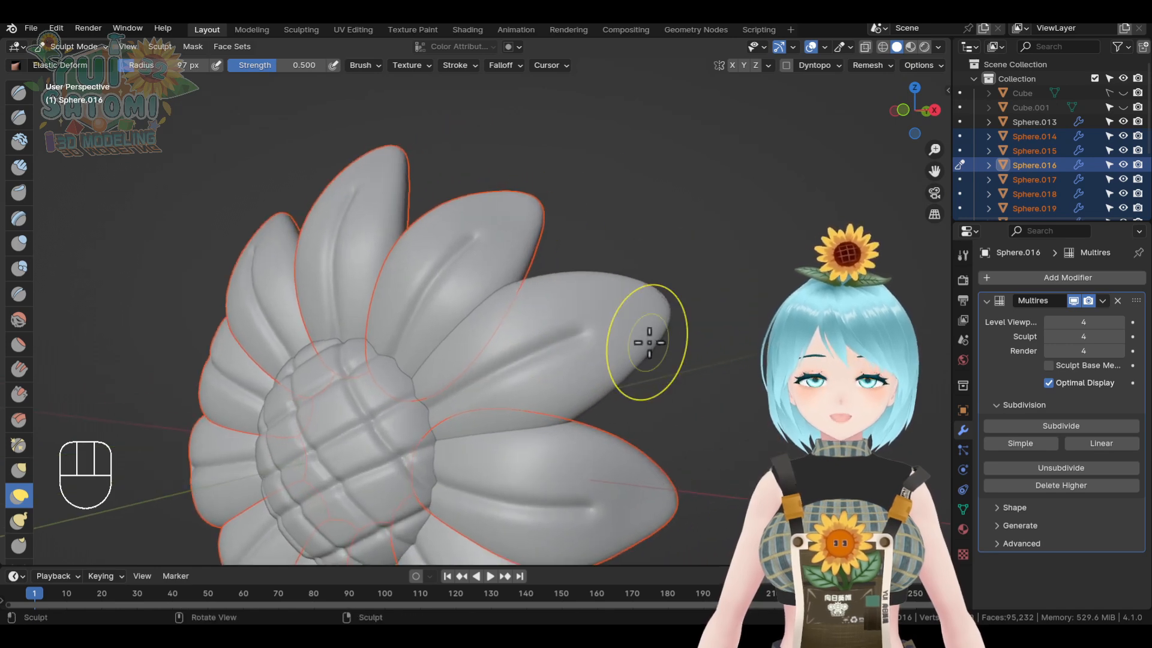
pyautogui.press('f')
pyautogui.click(618, 341)
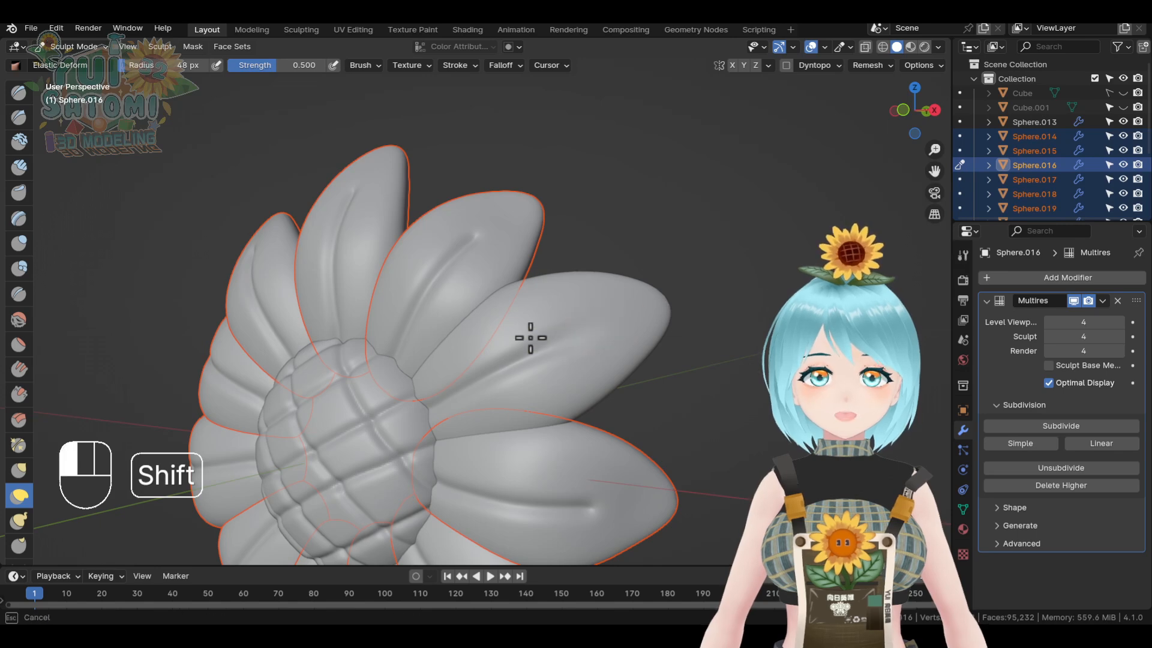
pyautogui.moveTo(735, 385)
pyautogui.mouseDown(button='middle')
pyautogui.moveTo(730, 400)
pyautogui.moveTo(743, 397)
pyautogui.mouseUp(button='middle')
# - Return to Object Mode, select only the neighbouring petal above the smoothed one and switch its mode for sculpting
pyautogui.press('Tab')
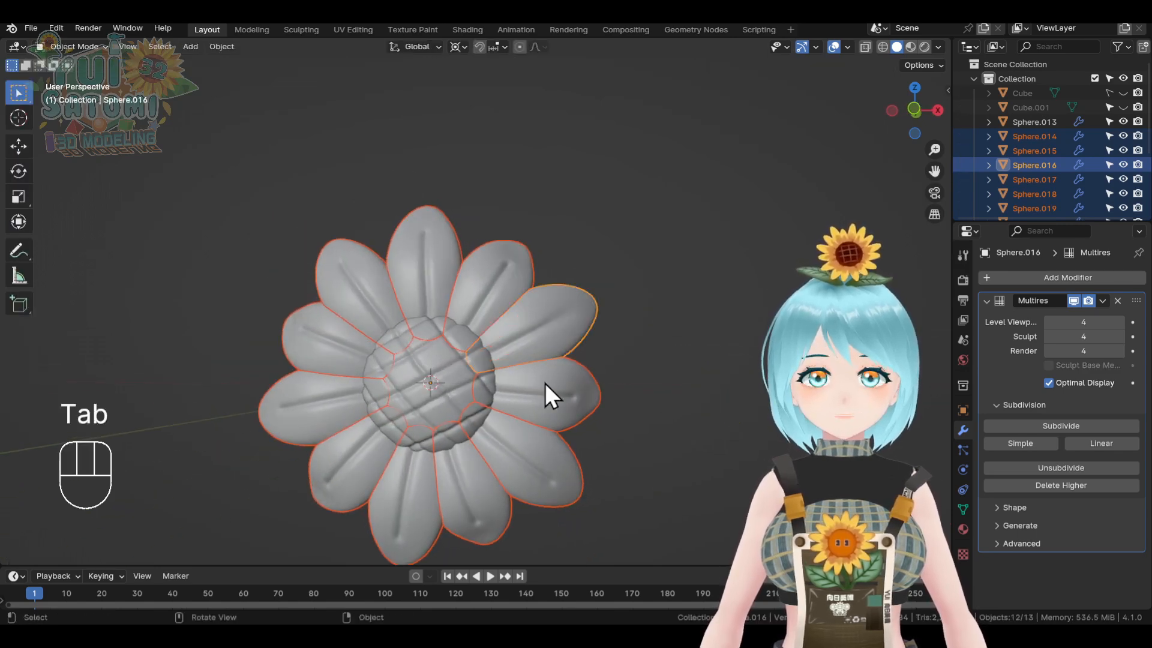
pyautogui.keyDown('shift'); pyautogui.moveTo(545, 383); pyautogui.dragTo(713, 325, button='middle'); pyautogui.keyUp('shift')
pyautogui.click(578, 216)
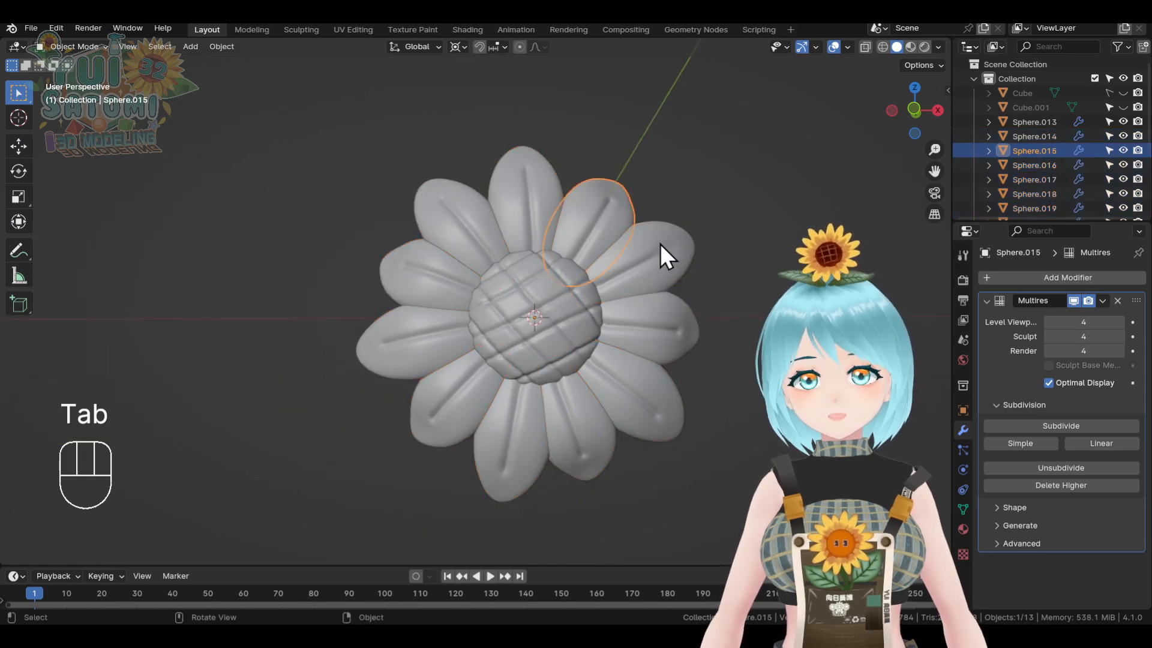
pyautogui.press('Tab')
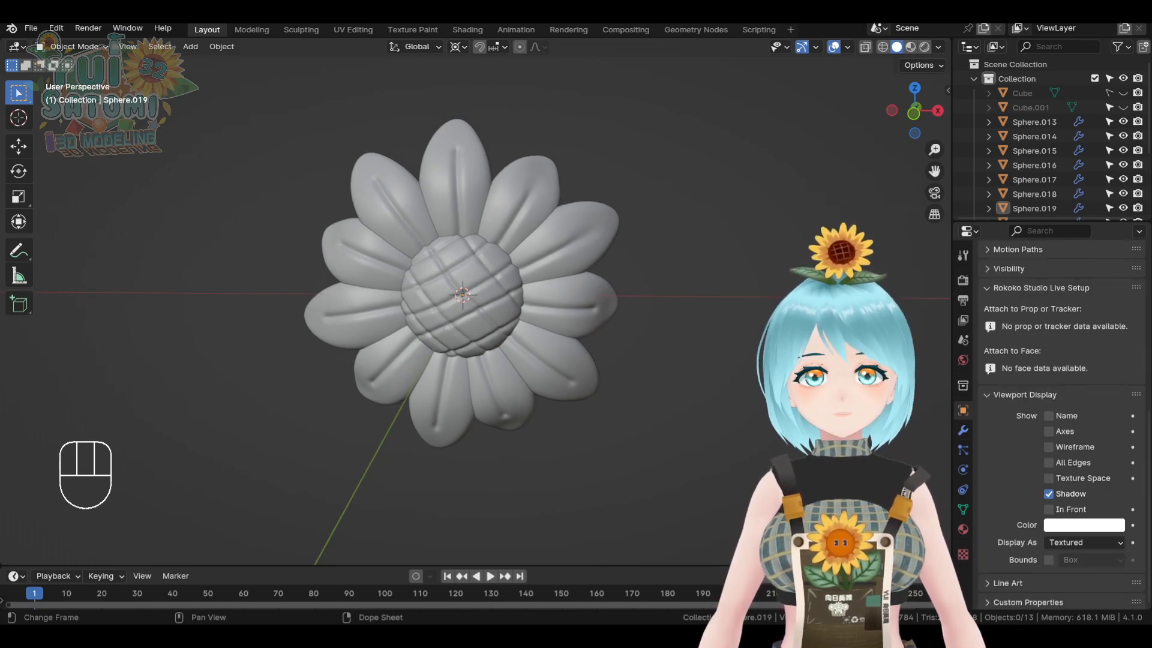
# - Add a 30 mm cube at the origin as a size reference and set its viewport display to Wire
pyautogui.hotkey('shift', 'a')
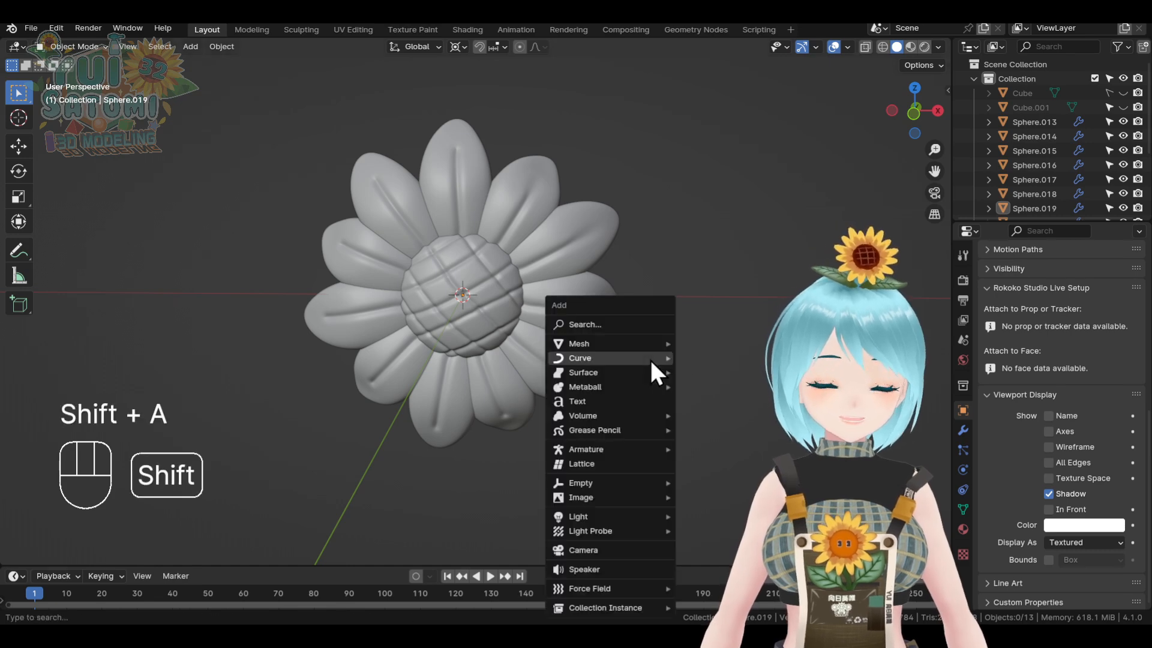
pyautogui.moveTo(645, 351)
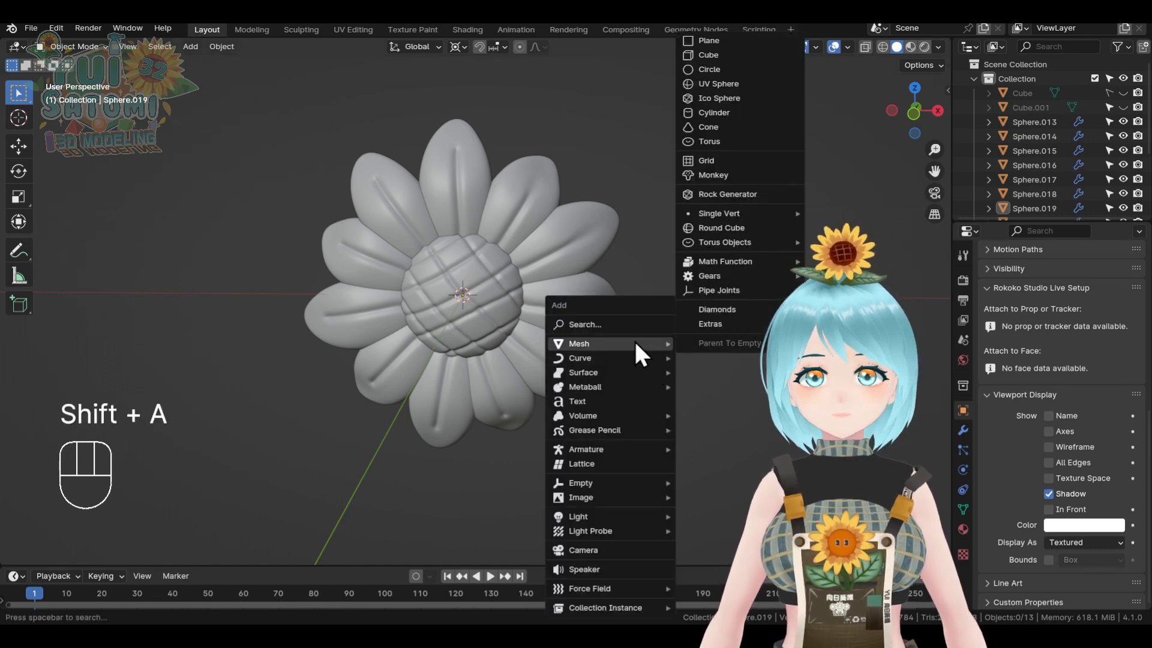
pyautogui.click(720, 52)
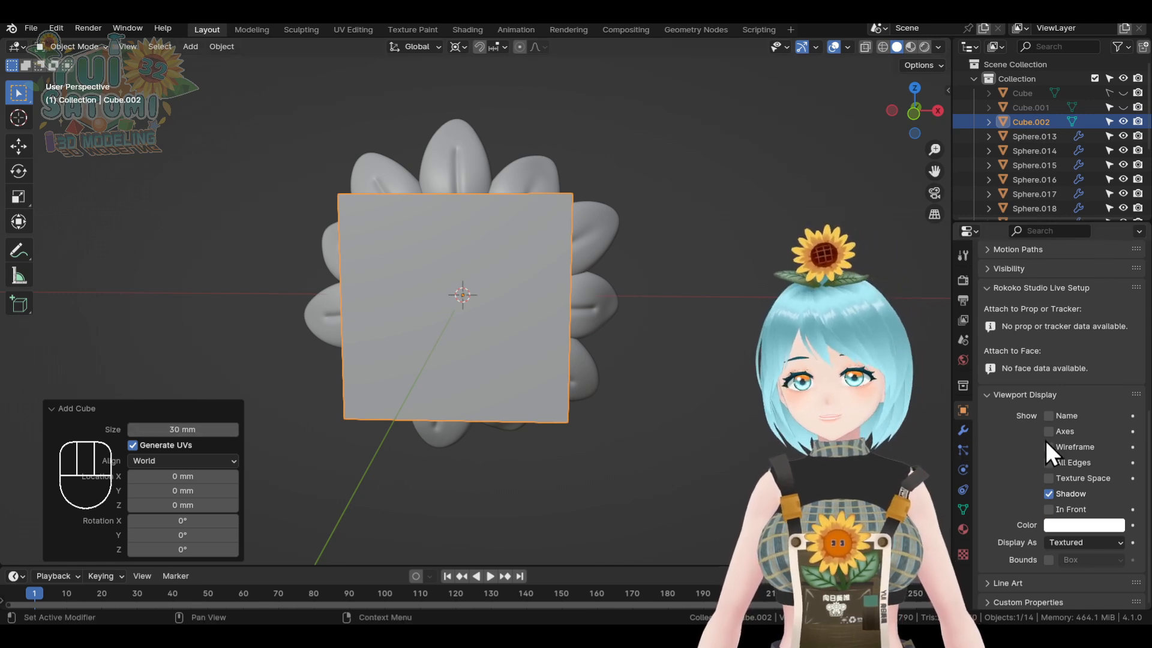
pyautogui.scroll(-1, 1046, 442)
pyautogui.click(1065, 540)
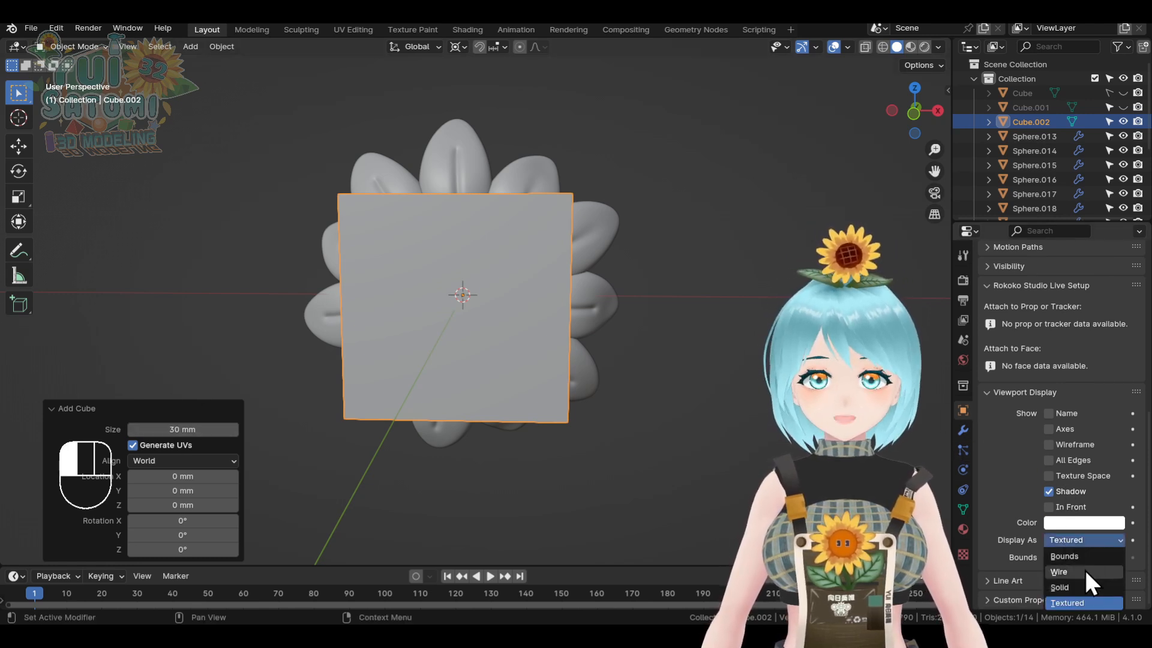
pyautogui.click(1084, 568)
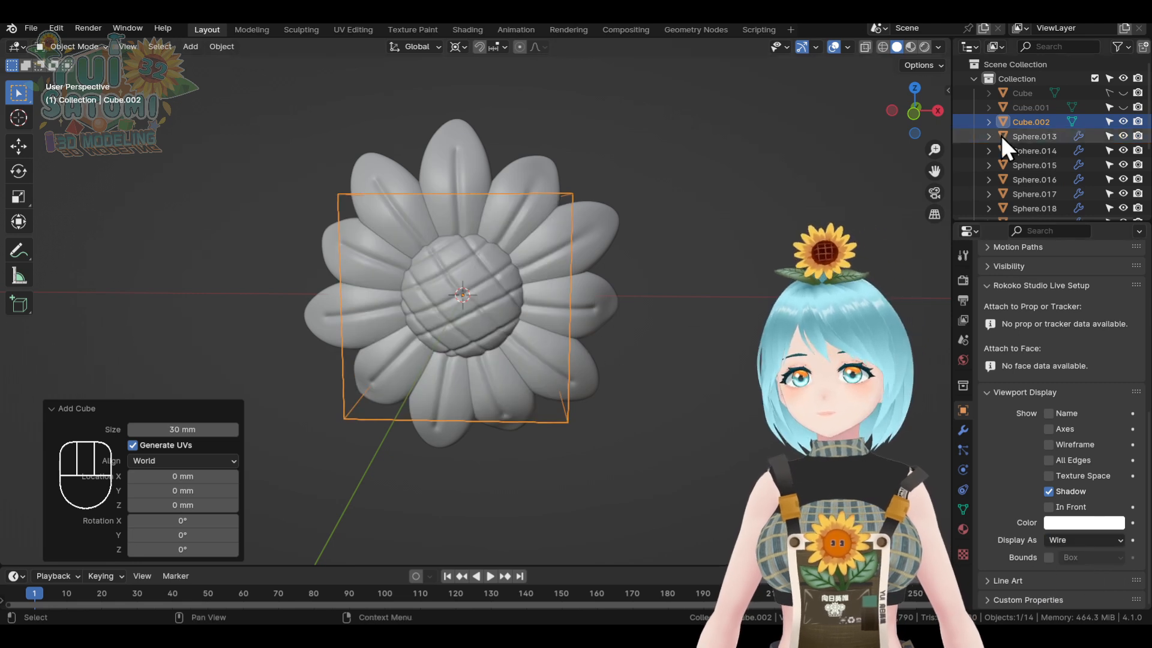
# - Select the objects Sphere.013 through Sphere.025 and move them to a new collection named "flower 2"
pyautogui.click(1020, 137)
pyautogui.scroll(-4, 1026, 144)
pyautogui.keyDown('shift'); pyautogui.click(1040, 189); pyautogui.keyUp('shift')
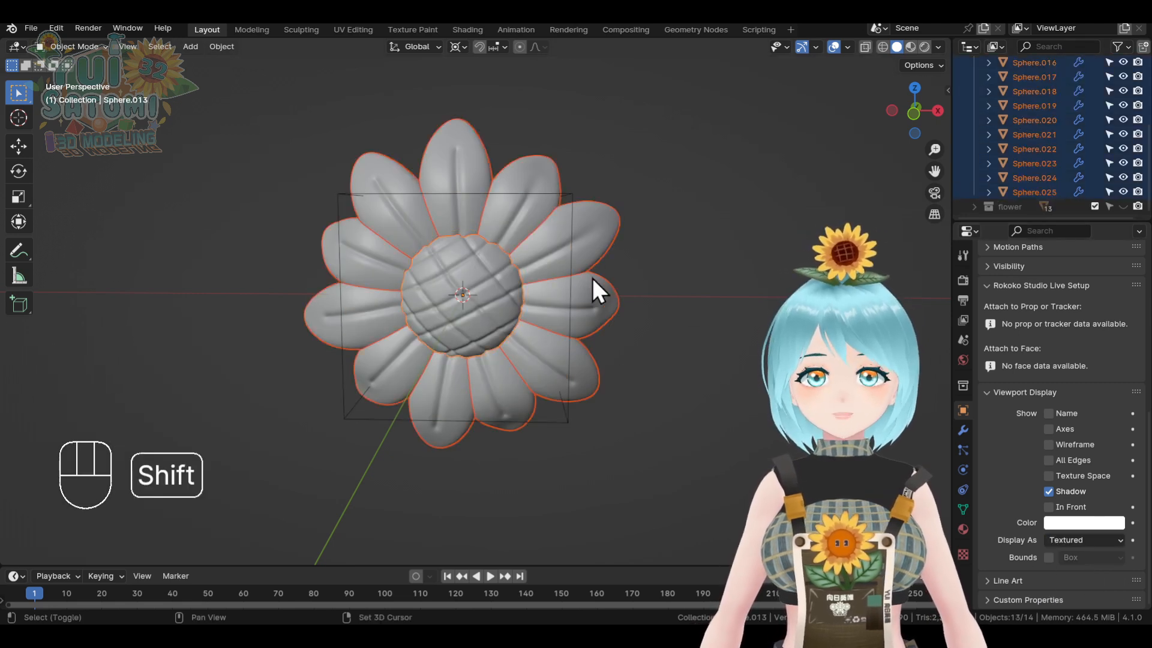
pyautogui.press('m')
pyautogui.click(618, 317)
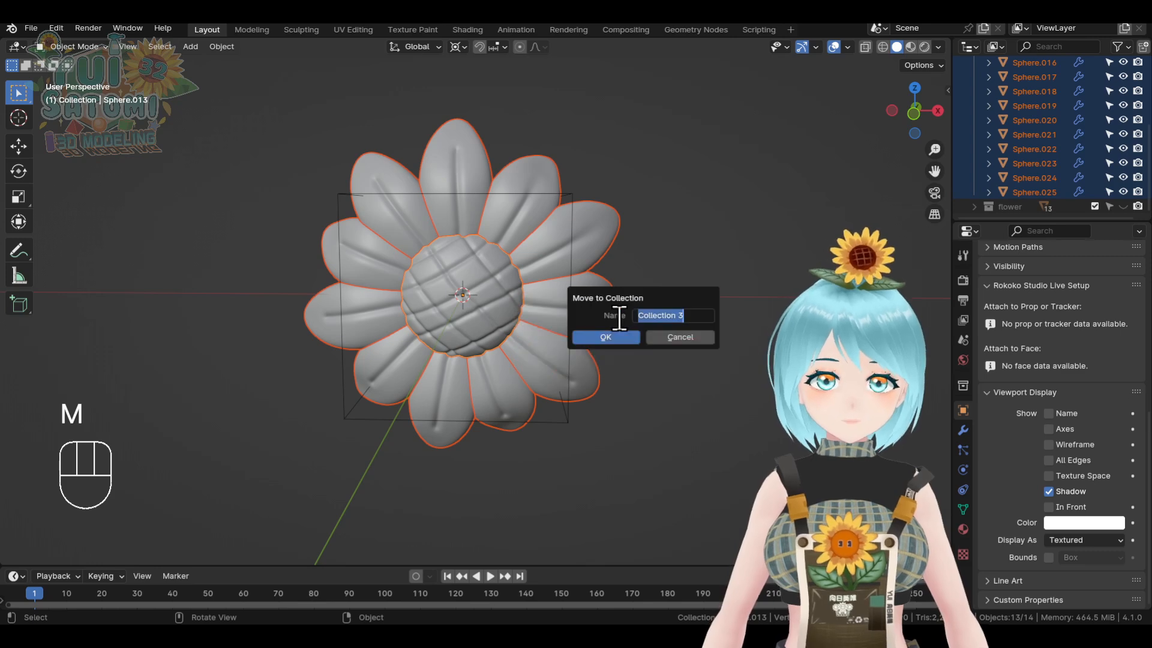
pyautogui.write('flower 2')
pyautogui.press('Return')
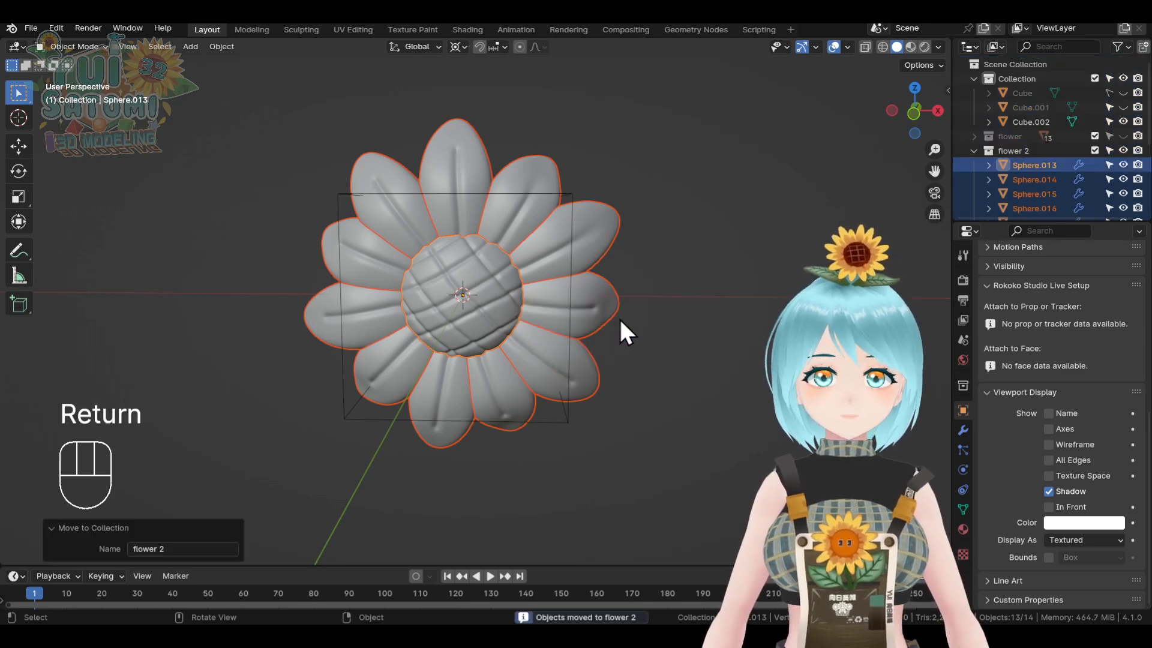
# - Set the transform pivot to Median Point and scale the whole flower down in front view to fit inside the cube
pyautogui.keyDown('shift'); pyautogui.moveTo(560, 294); pyautogui.dragTo(567, 304, button='middle'); pyautogui.keyUp('shift')
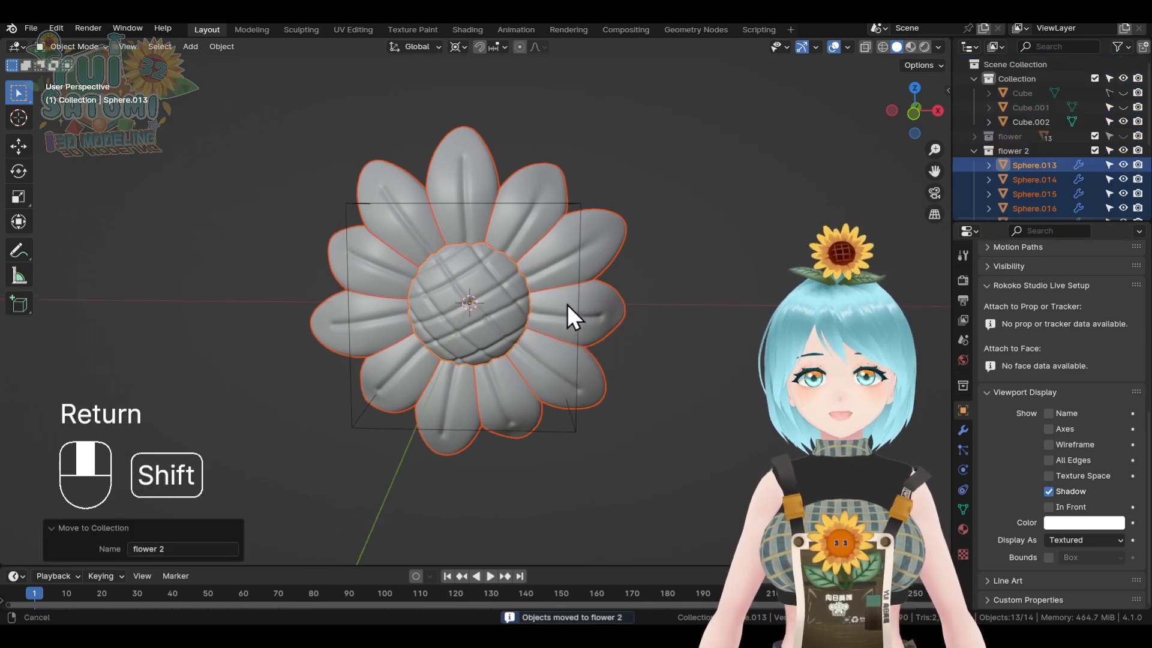
pyautogui.click(459, 46)
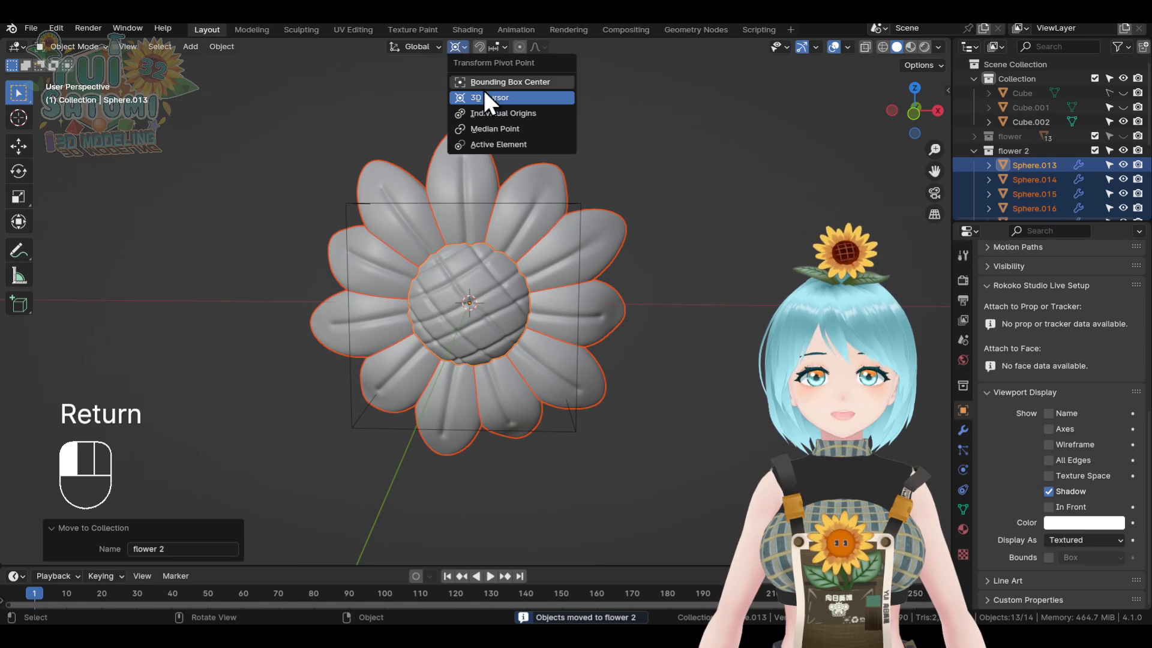
pyautogui.click(489, 128)
pyautogui.press('KP_1')
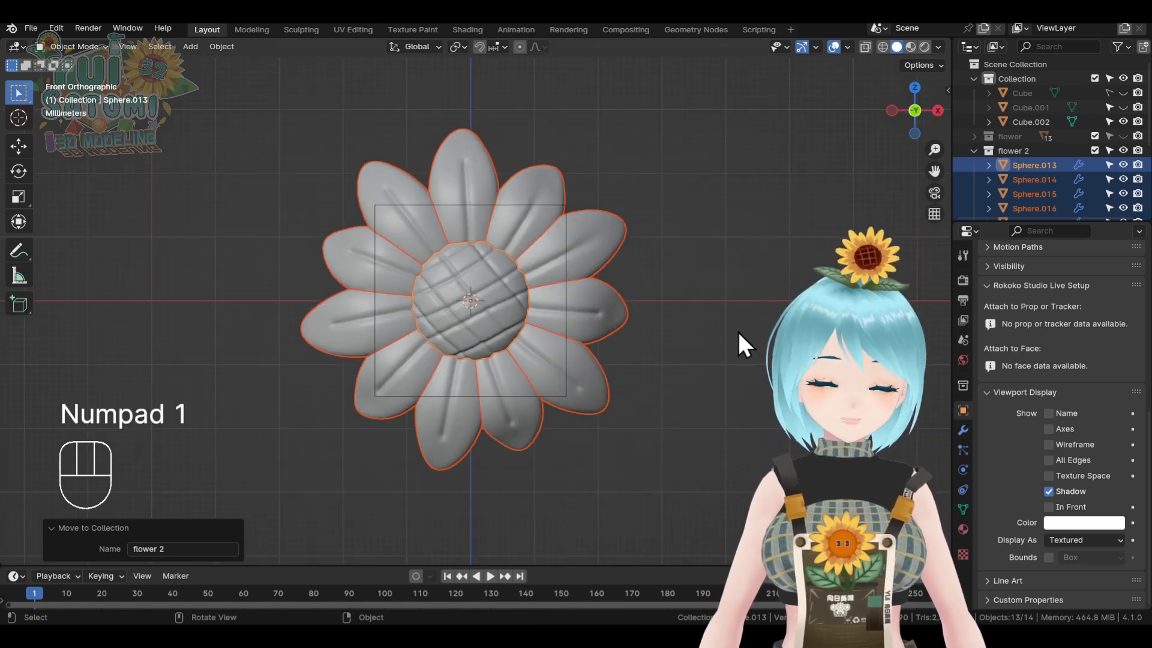
pyautogui.press('s')
pyautogui.click(620, 326)
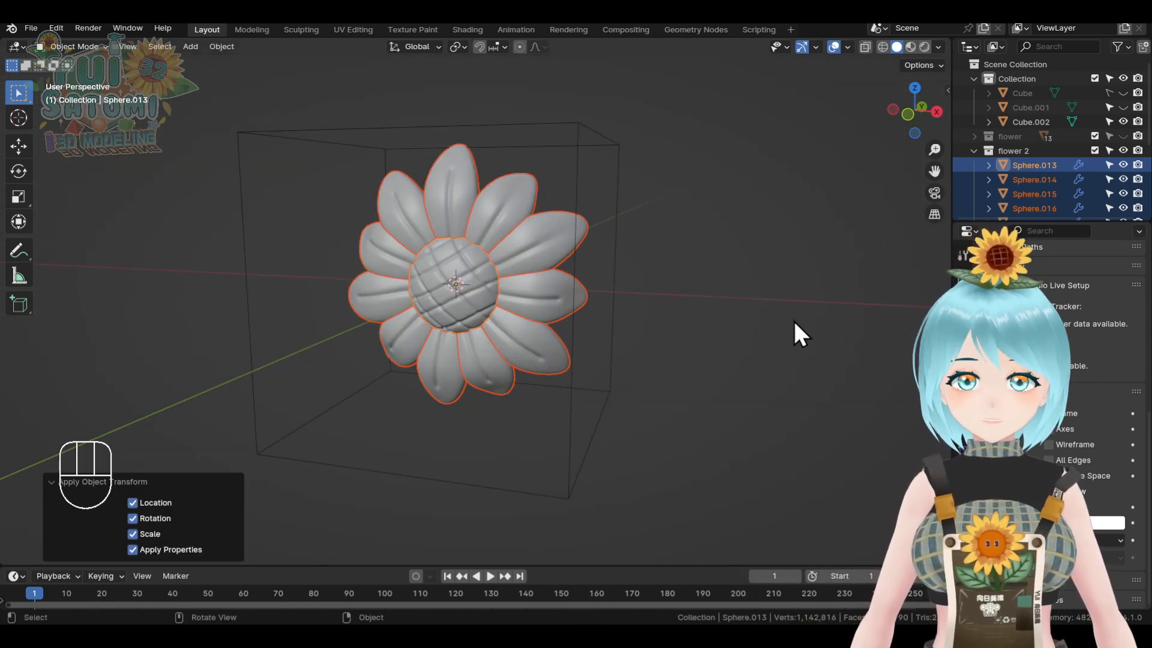
# - Check the flower's transform values and apply All Transforms to the selected flower parts
pyautogui.press('n')
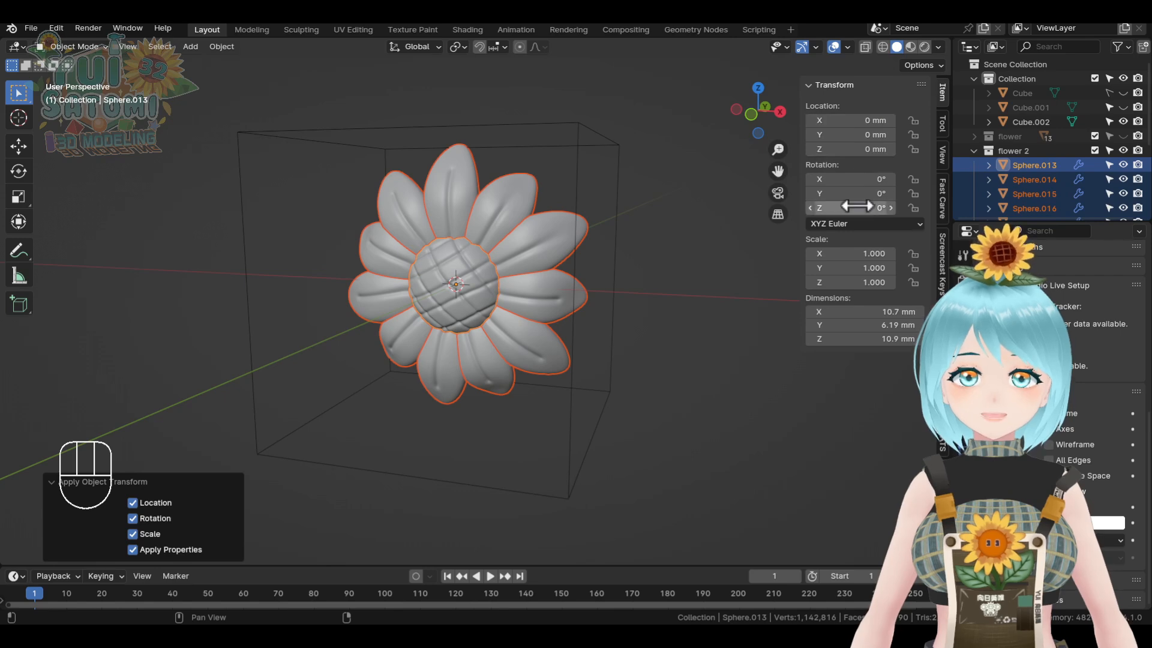
pyautogui.press('ctrl')
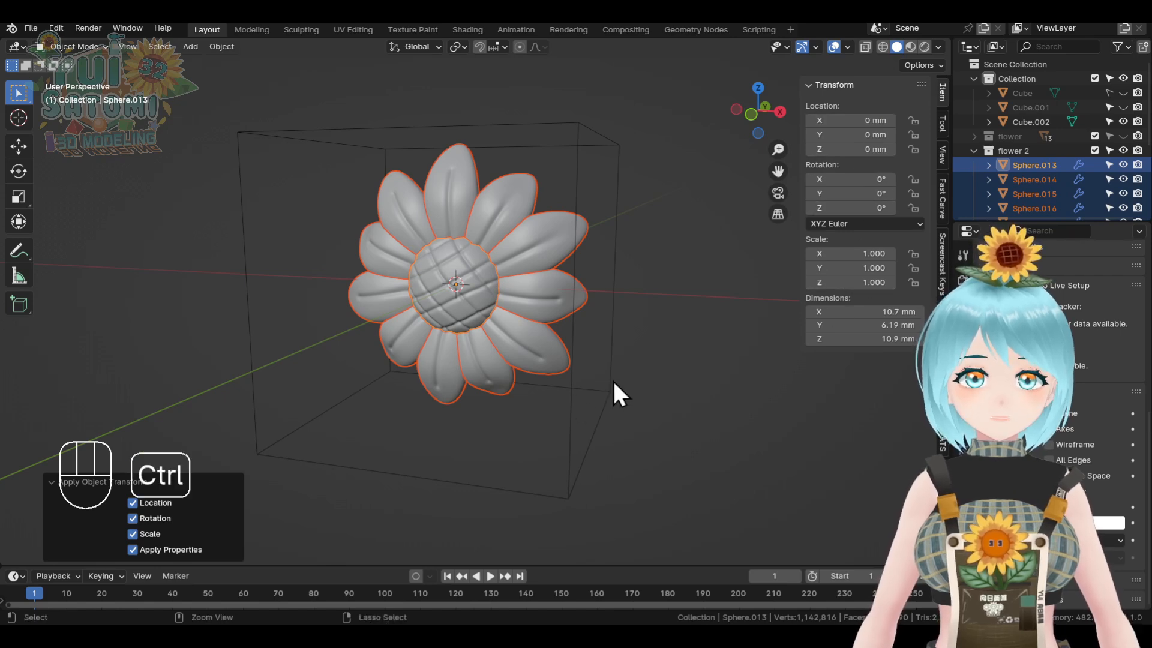
pyautogui.hotkey('ctrl', 'a')
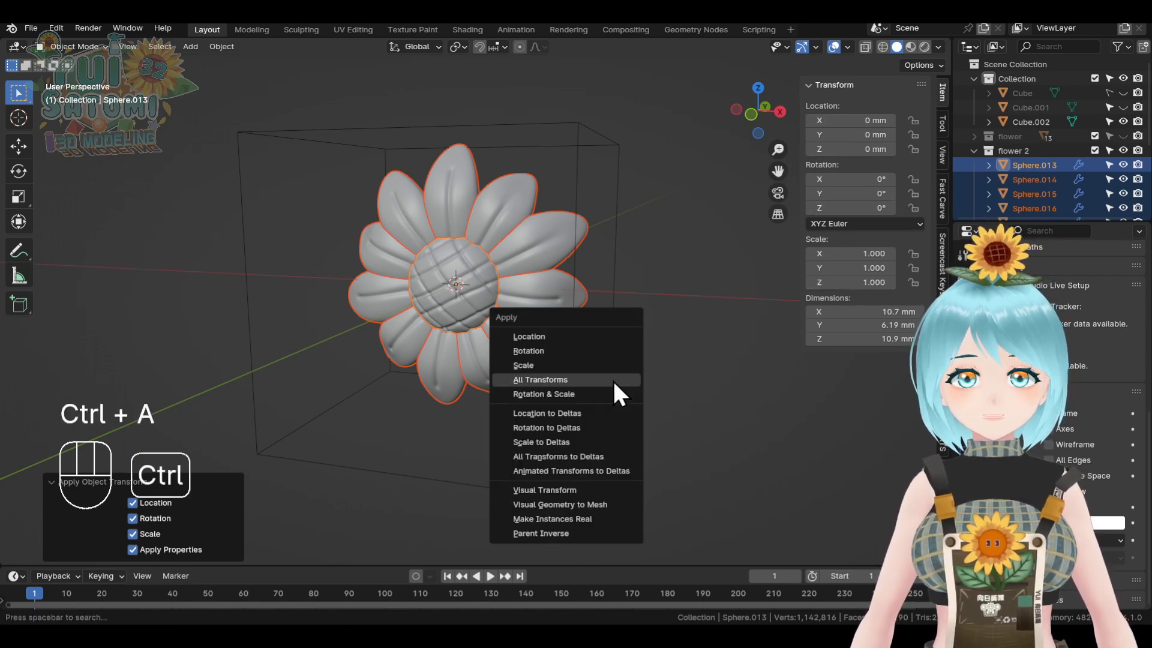
pyautogui.click(564, 379)
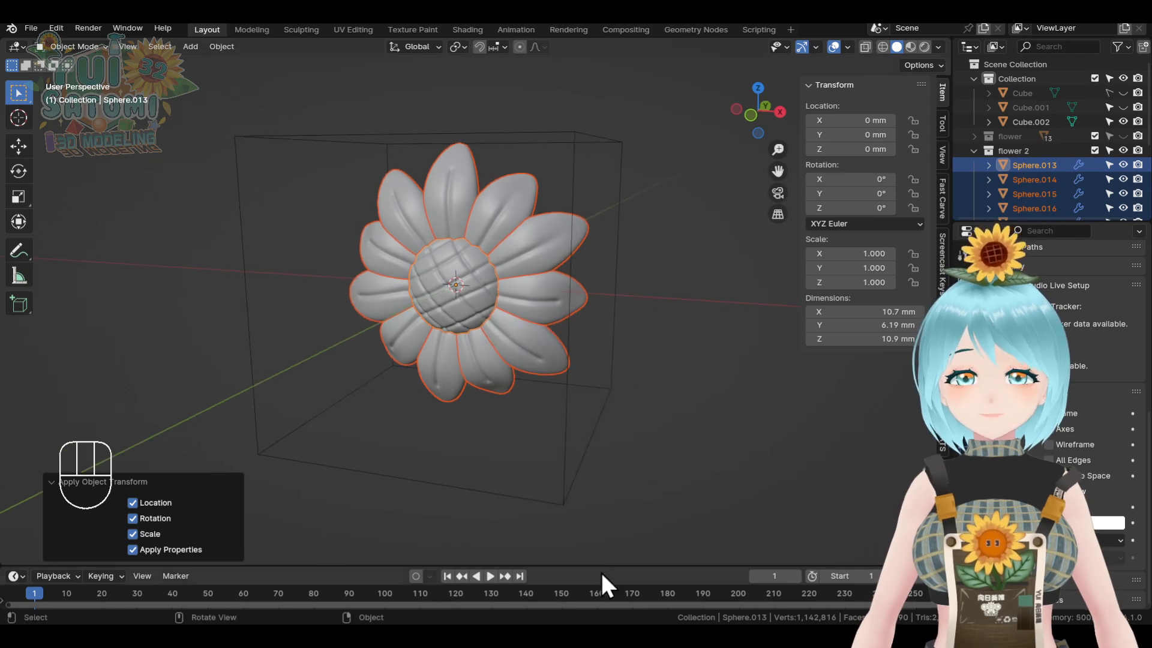
pyautogui.press('n')
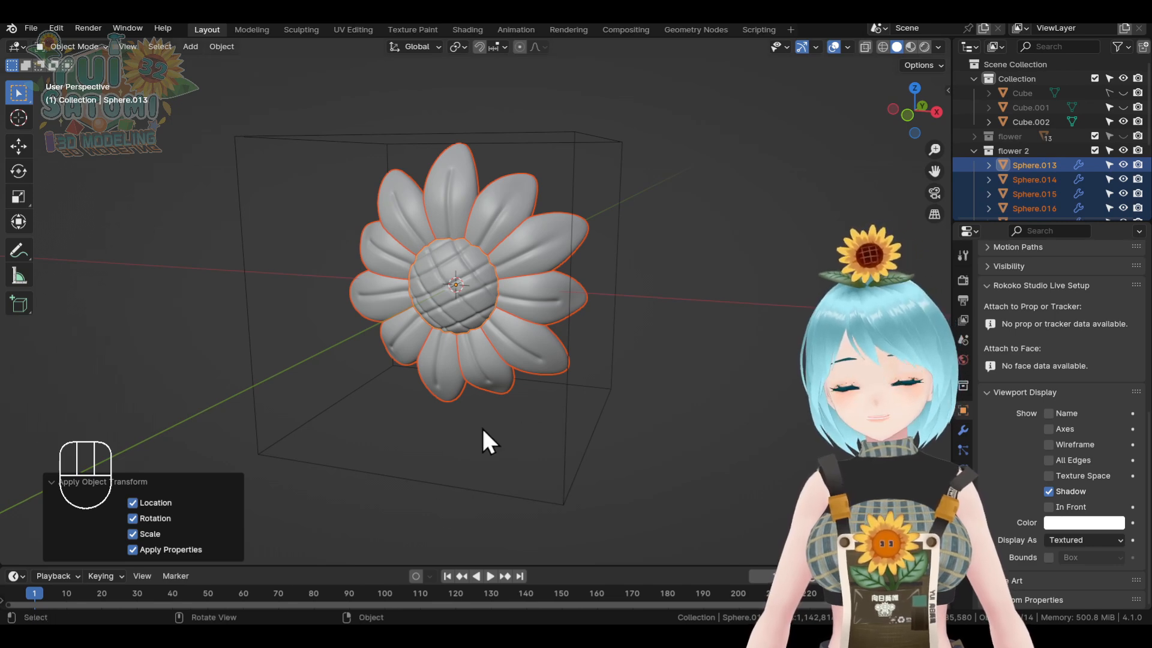
# - Export the selected flower as "Sunflower 1.stl" with Selection Only, scale 1000, Forward Y, Up Z and Apply Modifiers
pyautogui.moveTo(482, 429); pyautogui.dragTo(600, 372, button='middle')
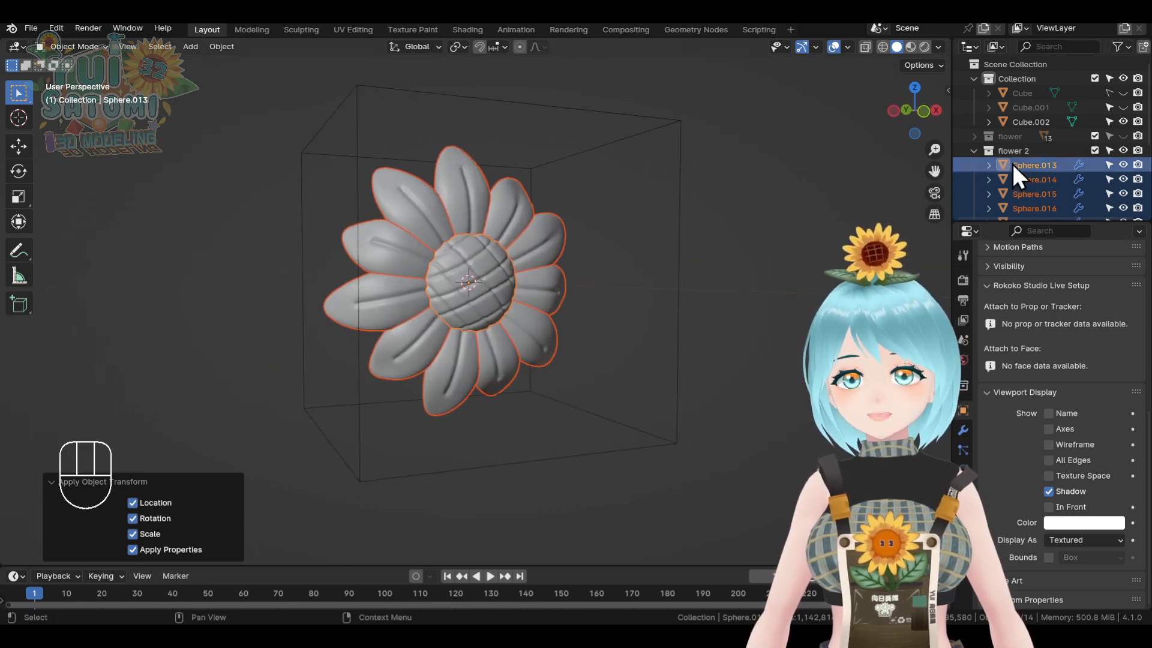
pyautogui.click(33, 28)
pyautogui.moveTo(90, 245)
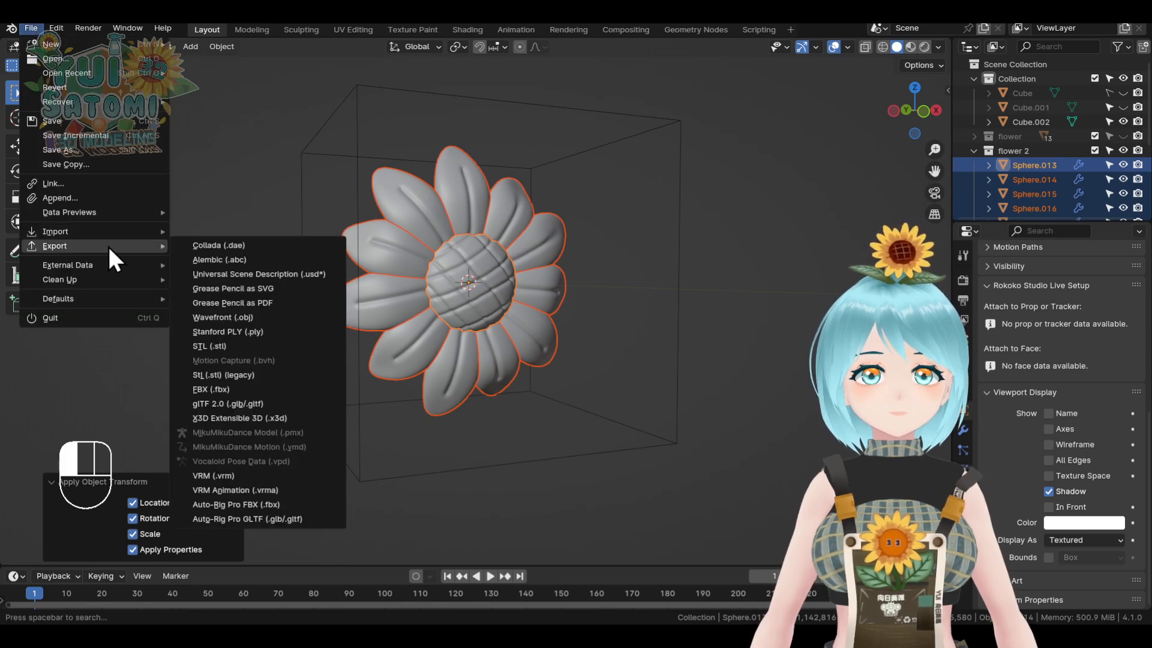
pyautogui.click(217, 346)
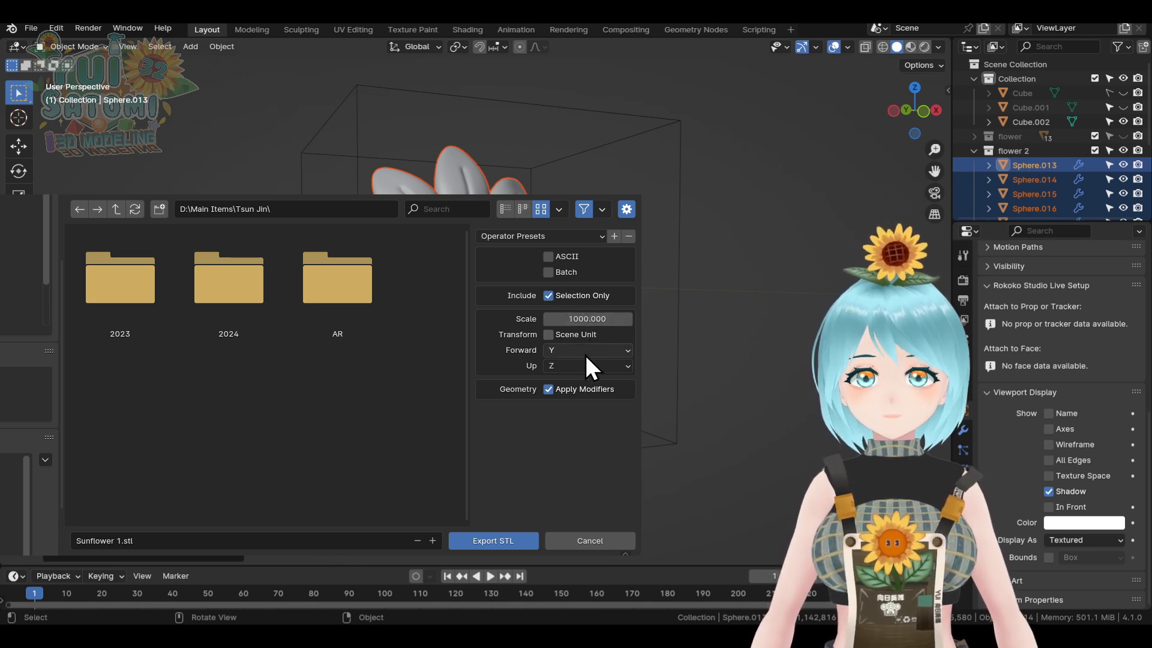
pyautogui.click(492, 541)
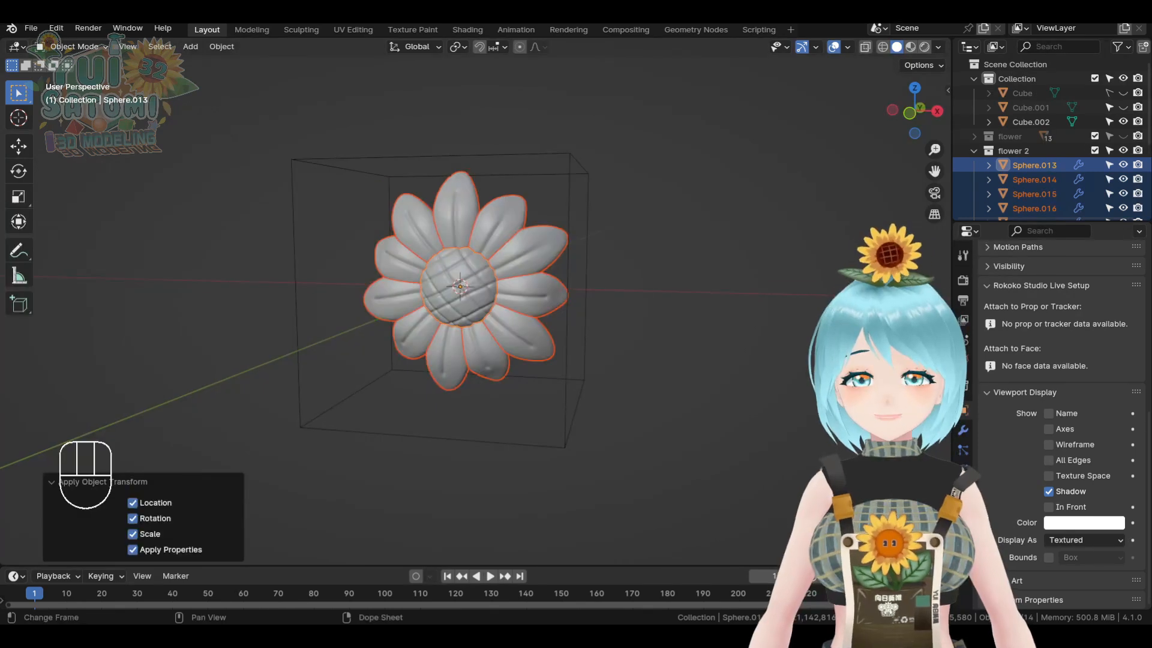